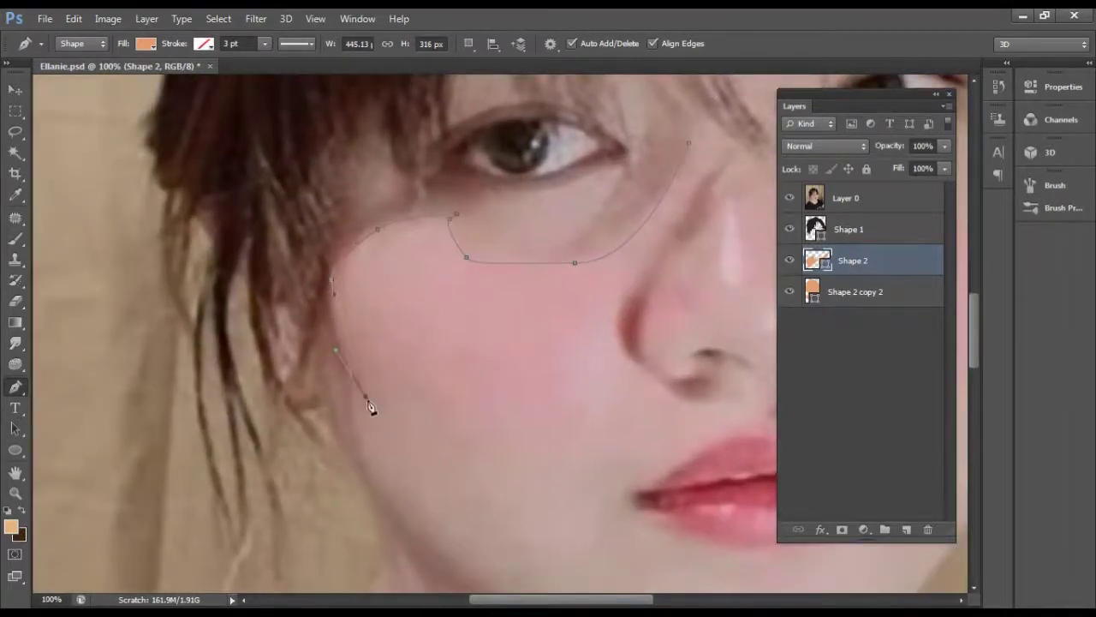
- Extend the Shape 2 shading outline along the jaw, down the neck to the shoulder and collar
drag(373, 412, 354, 300)
click(531, 494)
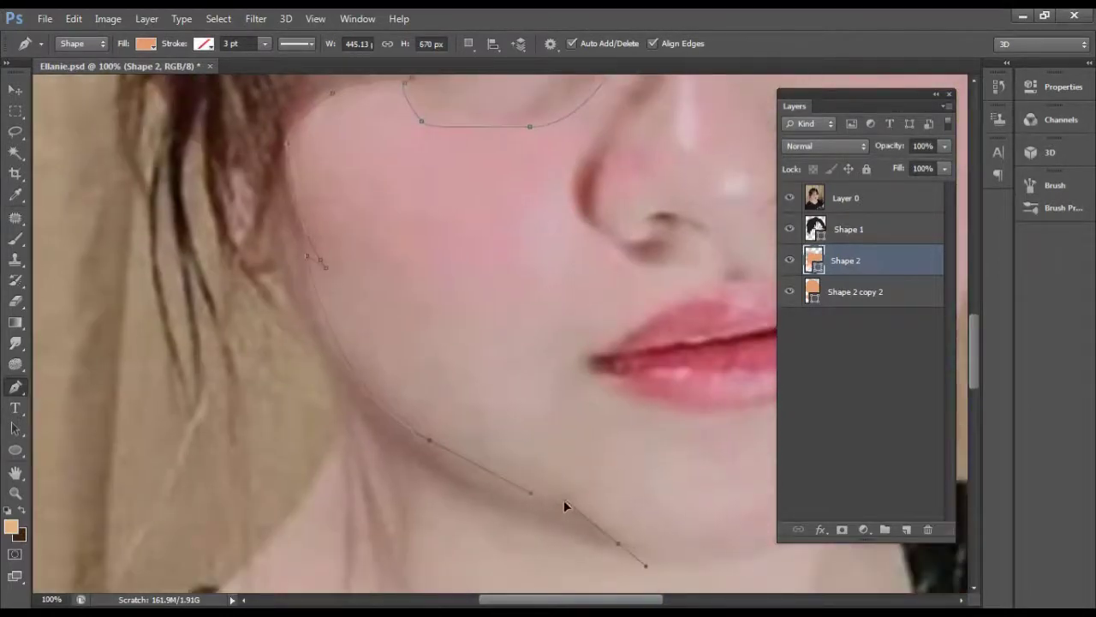
drag(563, 506, 496, 480)
mouse_move(264, 392)
mouse_down()
mouse_move(262, 215)
mouse_move(209, 300)
mouse_up()
drag(514, 457, 209, 300)
click(435, 443)
drag(495, 428, 511, 369)
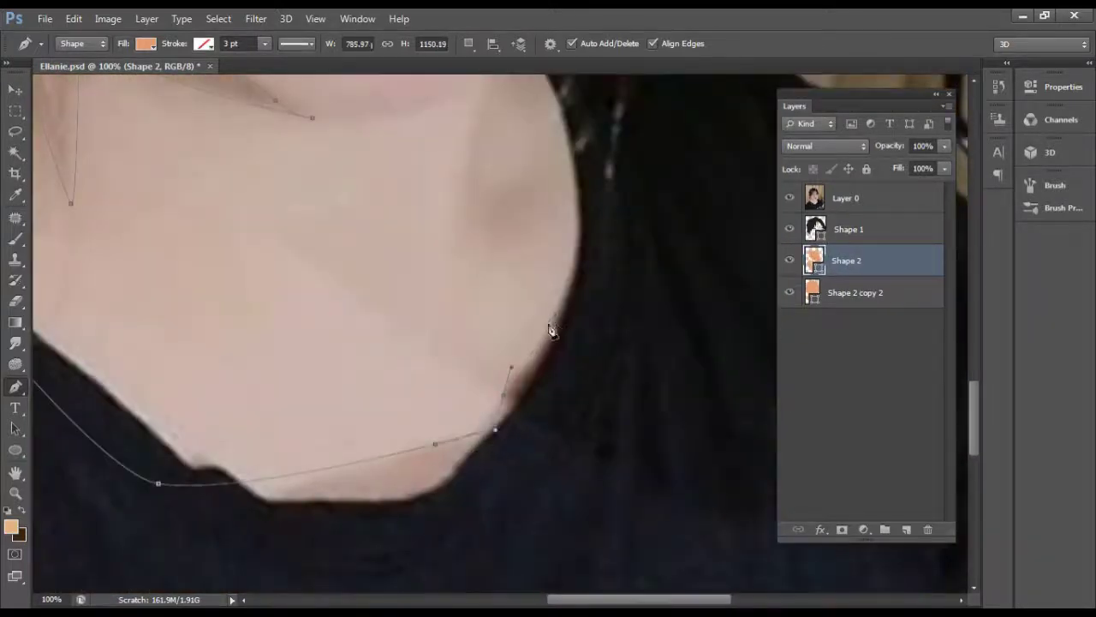
- Reframe the view at 100% on the face and add a curved anchor beside the right eye
key(ctrl+minus)
drag(590, 221, 476, 469)
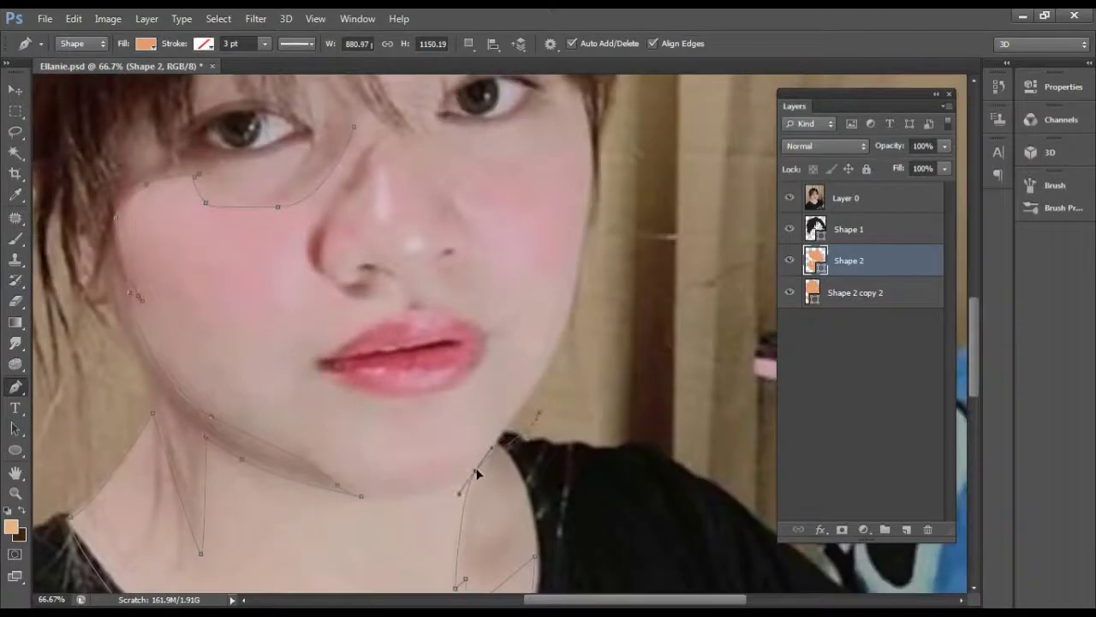
drag(653, 231, 672, 352)
drag(559, 522, 585, 427)
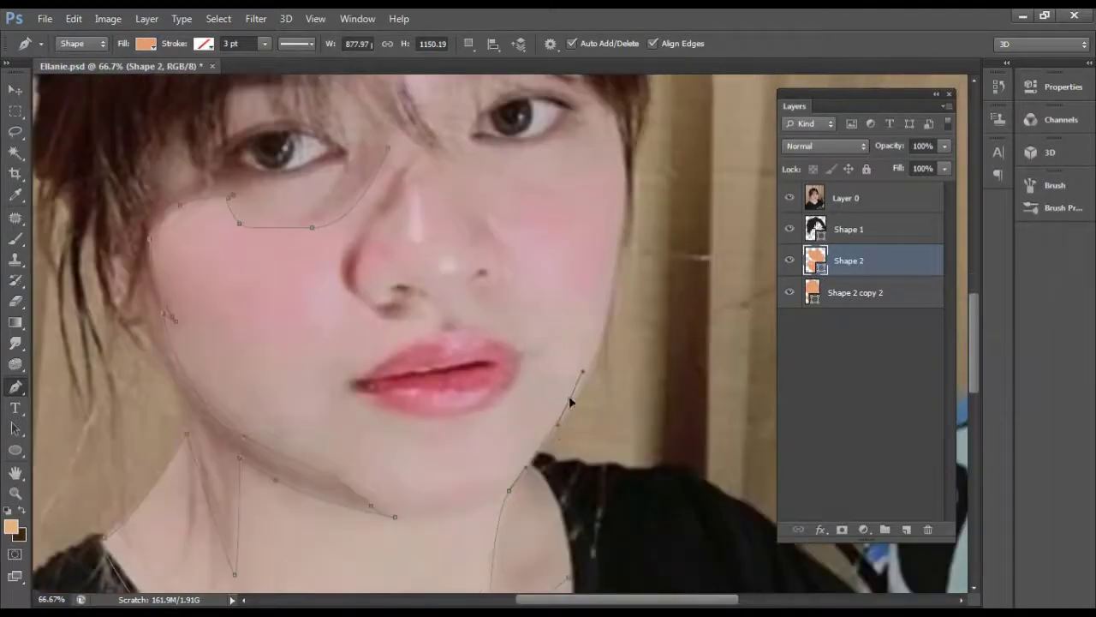
drag(622, 144, 635, 258)
key(ctrl+plus)
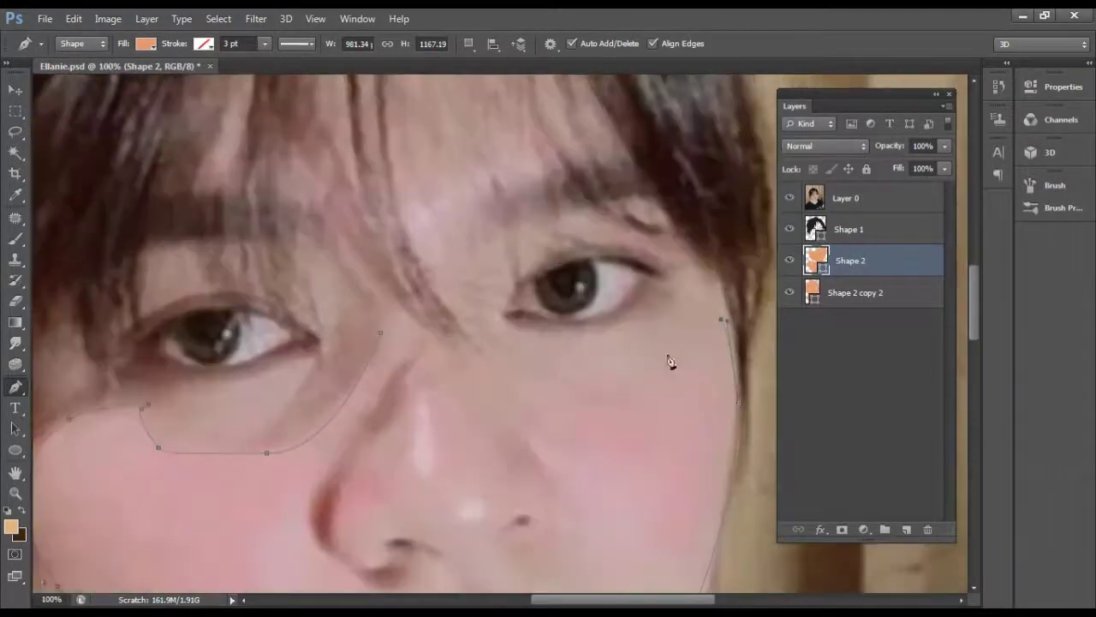
drag(699, 275, 712, 283)
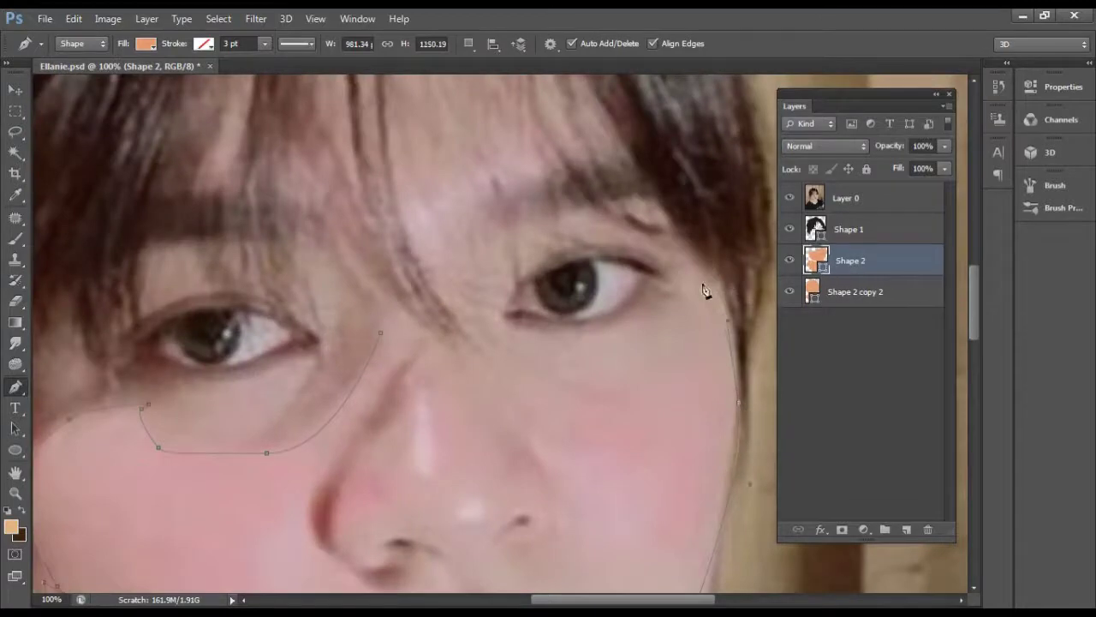
- Continue the shading outline around the lip corner, up the nose edge and below the nose
scroll(517, 340, down, 4)
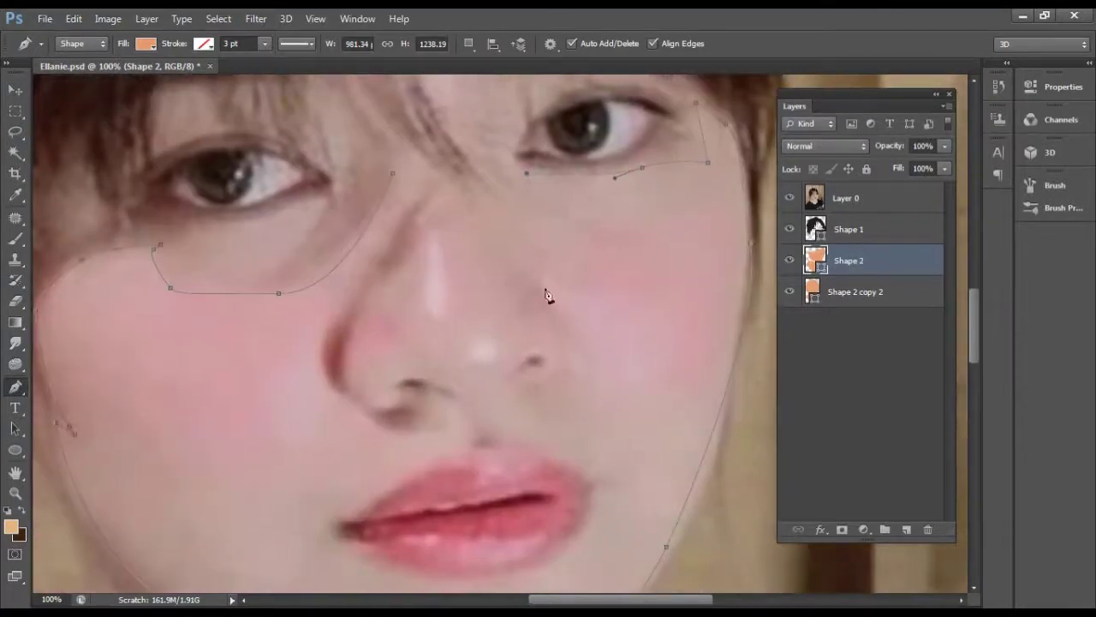
scroll(534, 445, down, 3)
click(587, 368)
drag(544, 454, 524, 461)
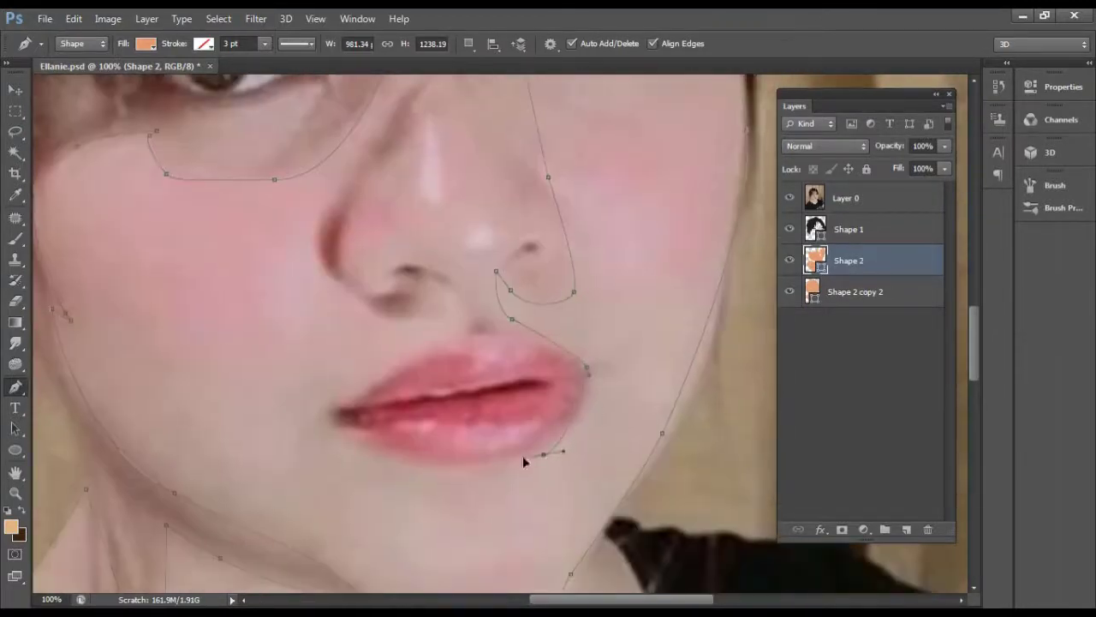
scroll(362, 304, up, 3)
mouse_move(435, 407)
mouse_down()
mouse_move(400, 366)
mouse_move(416, 316)
mouse_up()
scroll(454, 334, up, 2)
drag(477, 252, 461, 338)
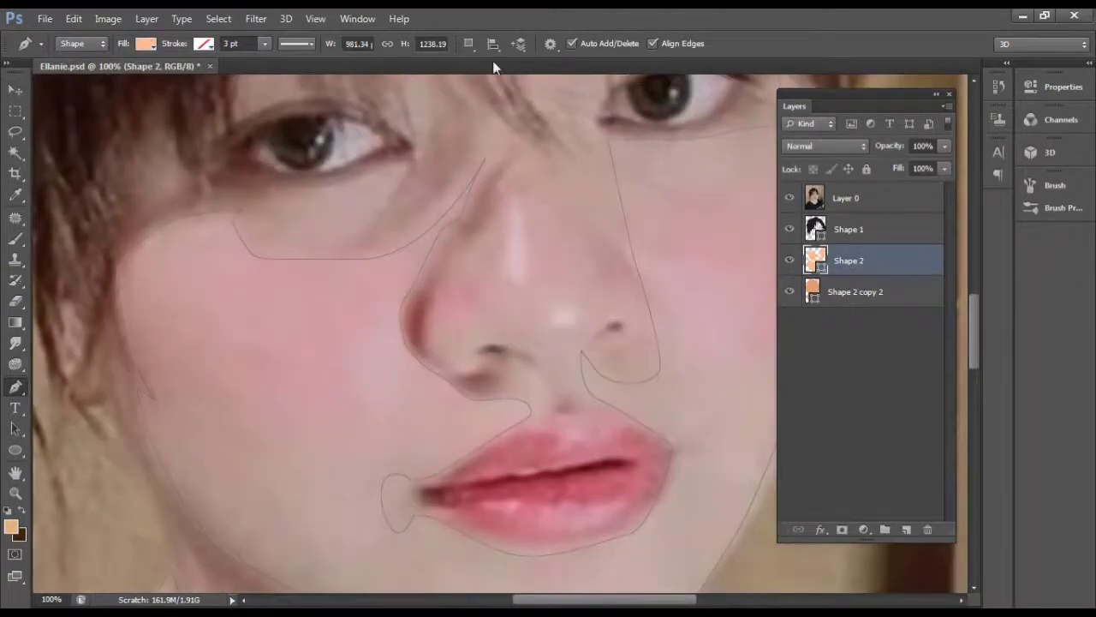
click(528, 383)
- Add two anchors above the eye, then hide Layer 0 to preview the flat face
scroll(572, 386, up, 3)
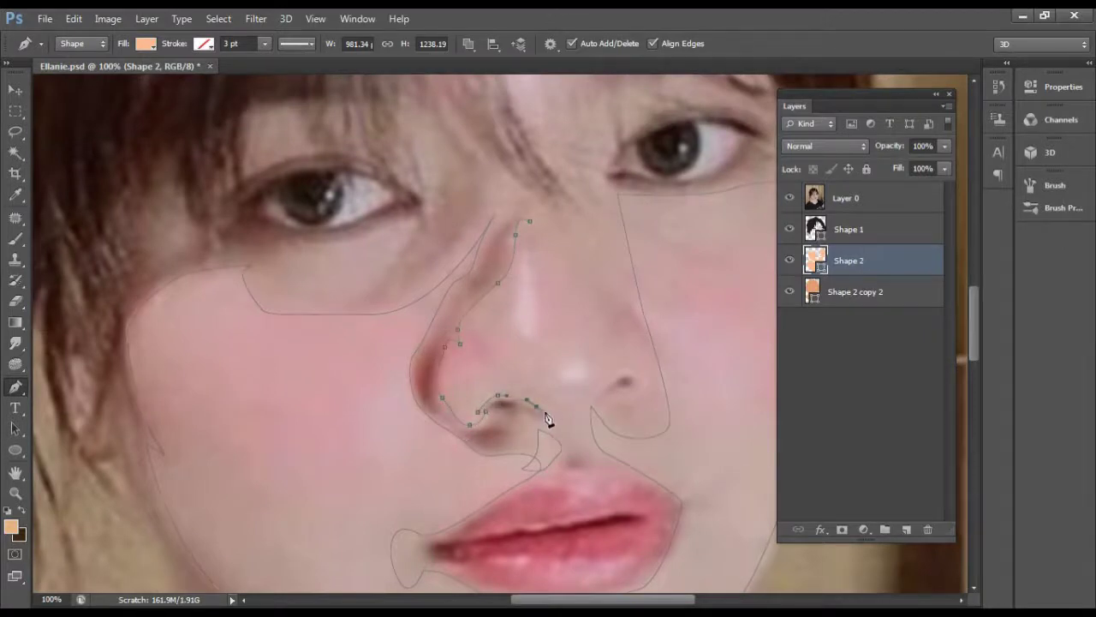
scroll(604, 185, up, 5)
click(601, 251)
click(636, 219)
scroll(632, 276, down, 2)
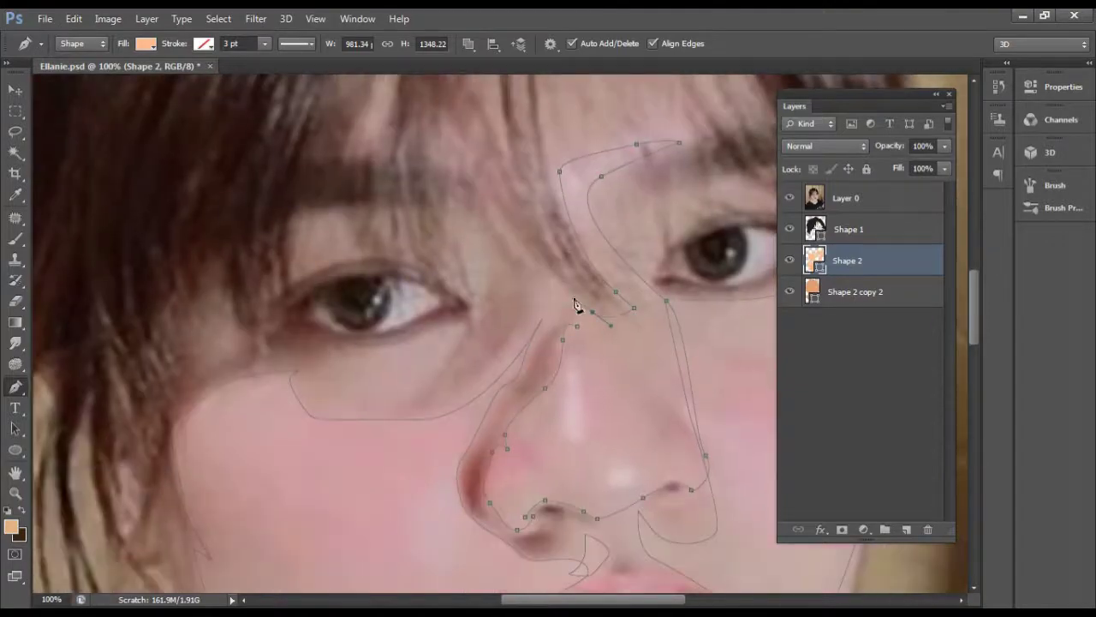
click(789, 197)
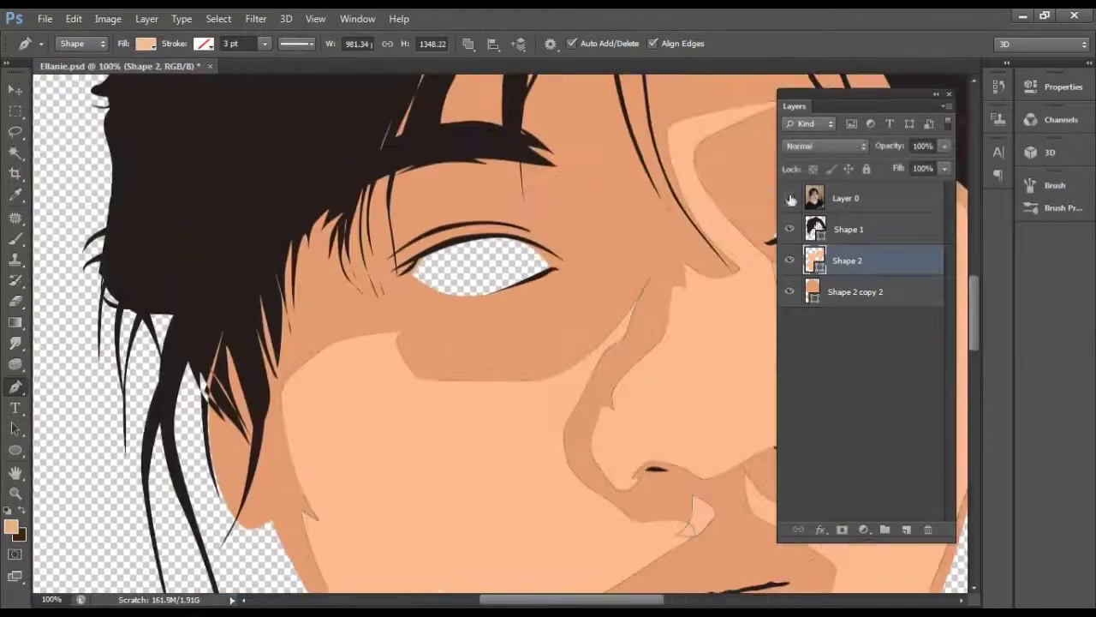
- Show the photo again and delete the stray anchor on the lower lip outline
click(790, 198)
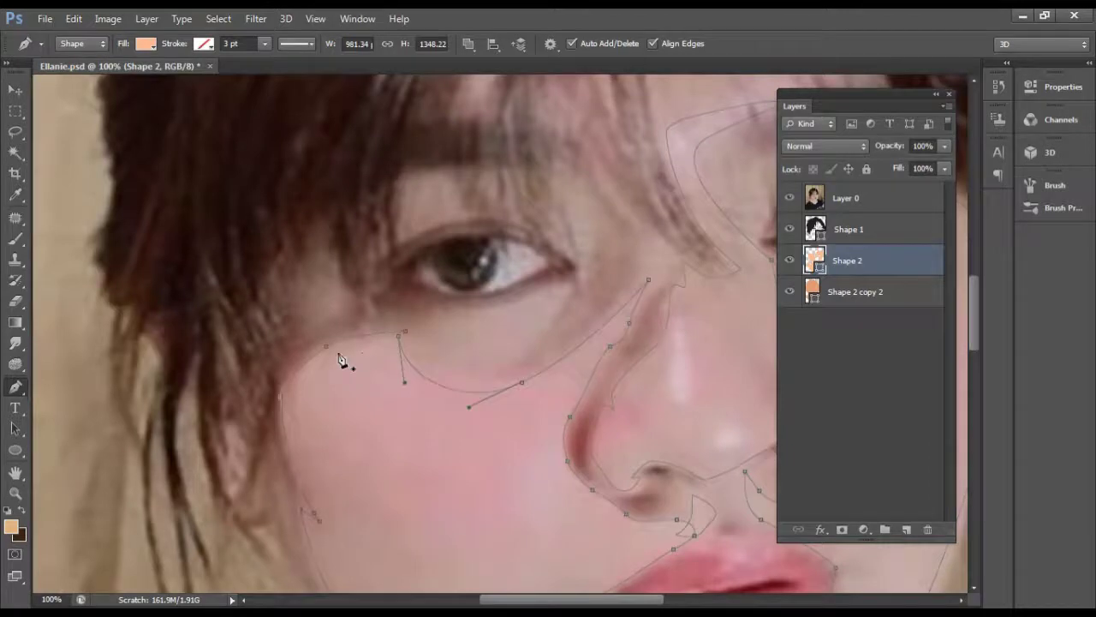
scroll(467, 417, down, 3)
scroll(467, 417, left, 4)
scroll(468, 389, down, 4)
scroll(468, 389, right, 7)
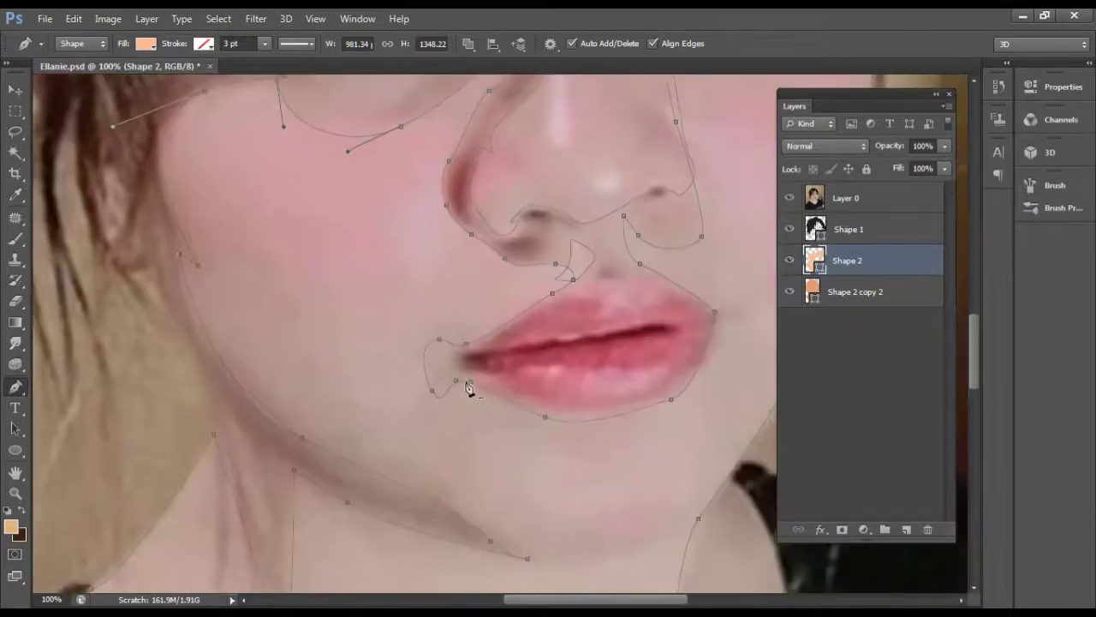
click(488, 398)
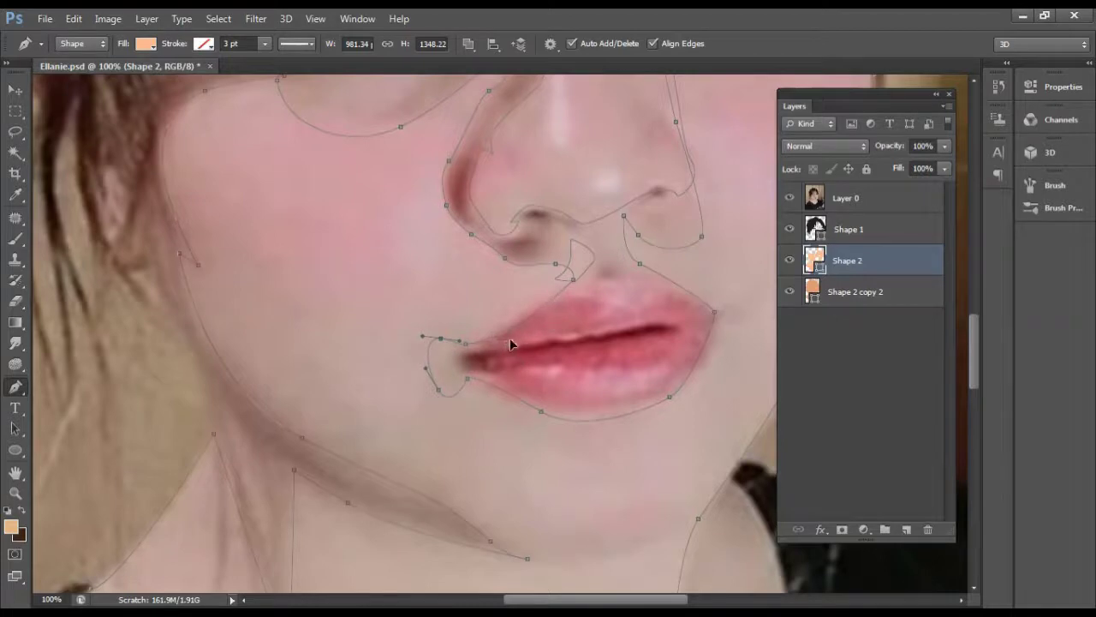
- Delete the anchor beside the nose and straighten the nose-side curve of the shading
scroll(510, 345, up, 1)
scroll(450, 259, up, 3)
scroll(450, 259, right, 1)
click(412, 323)
drag(410, 332, 406, 305)
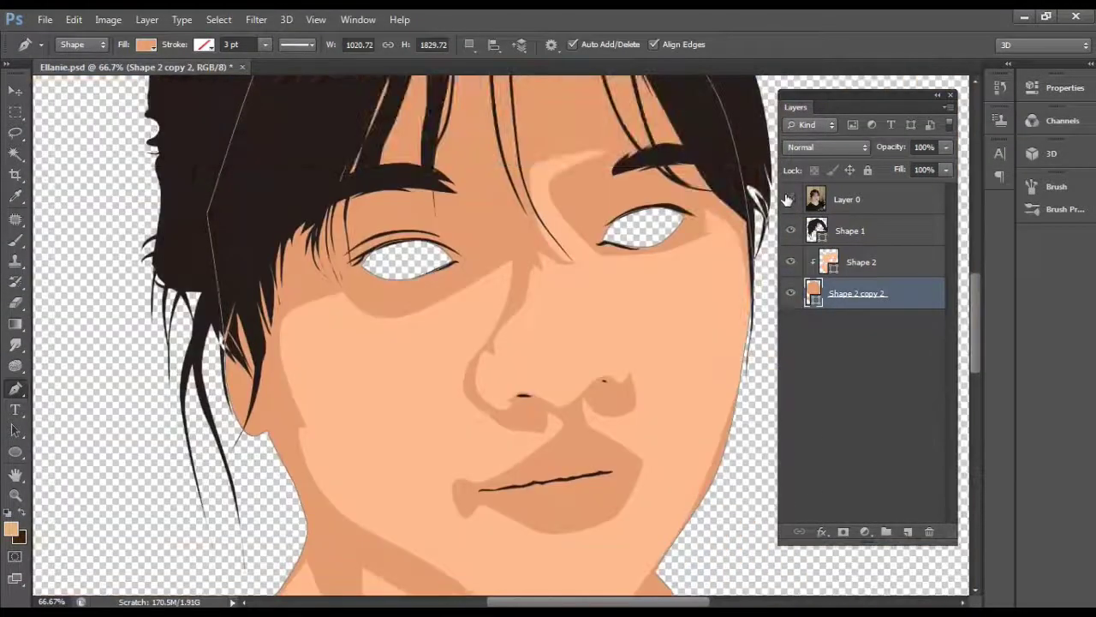
- Hide the hair shape, show the photo, and start Shape 3 at the eye corner and above the eye
click(791, 230)
click(790, 199)
scroll(482, 300, up, 1)
scroll(563, 294, up, 1)
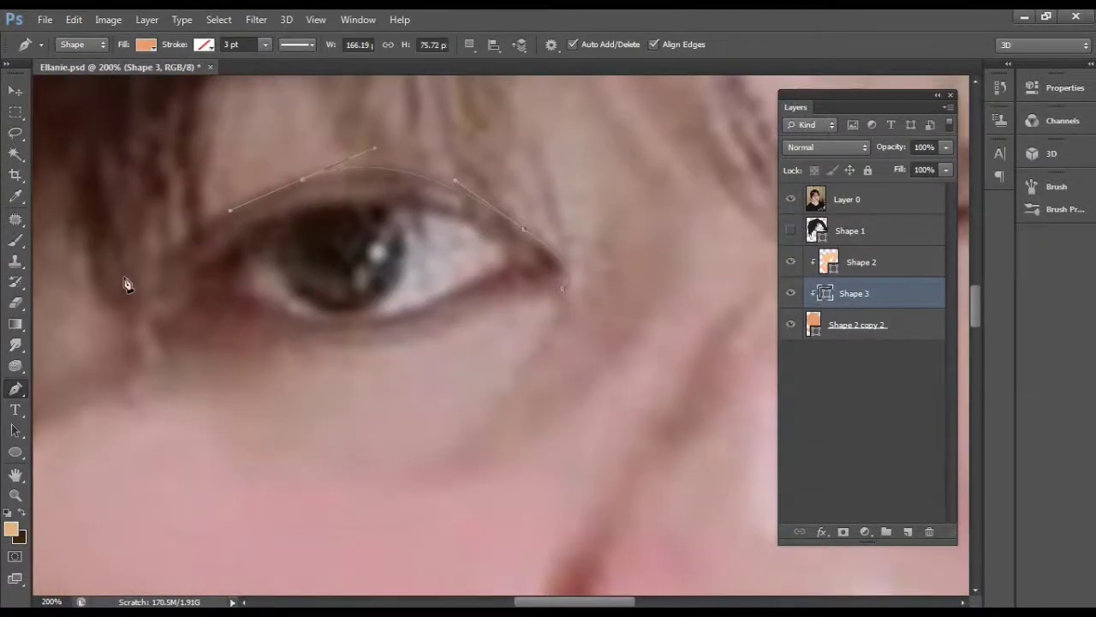
scroll(124, 284, down, 1)
drag(403, 305, 362, 293)
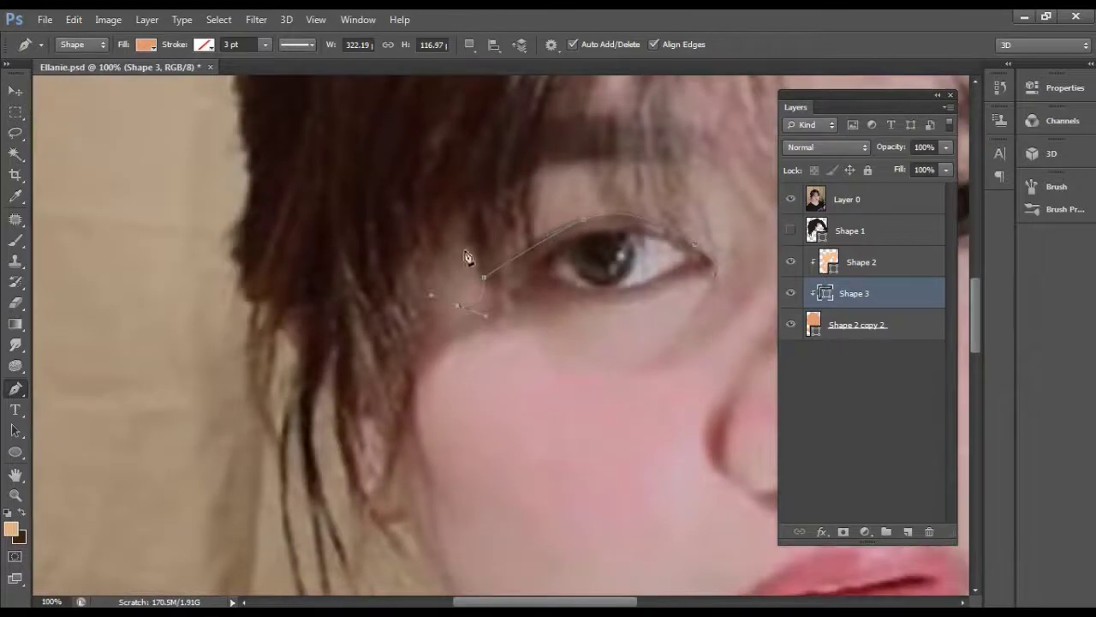
scroll(464, 256, down, 1)
click(512, 306)
- Extend the Shape 3 outline up through the bangs strands to their outer edge
mouse_move(544, 270)
mouse_down()
mouse_move(574, 269)
mouse_move(546, 401)
mouse_up()
click(585, 163)
click(641, 176)
click(697, 238)
drag(678, 206, 519, 171)
click(633, 325)
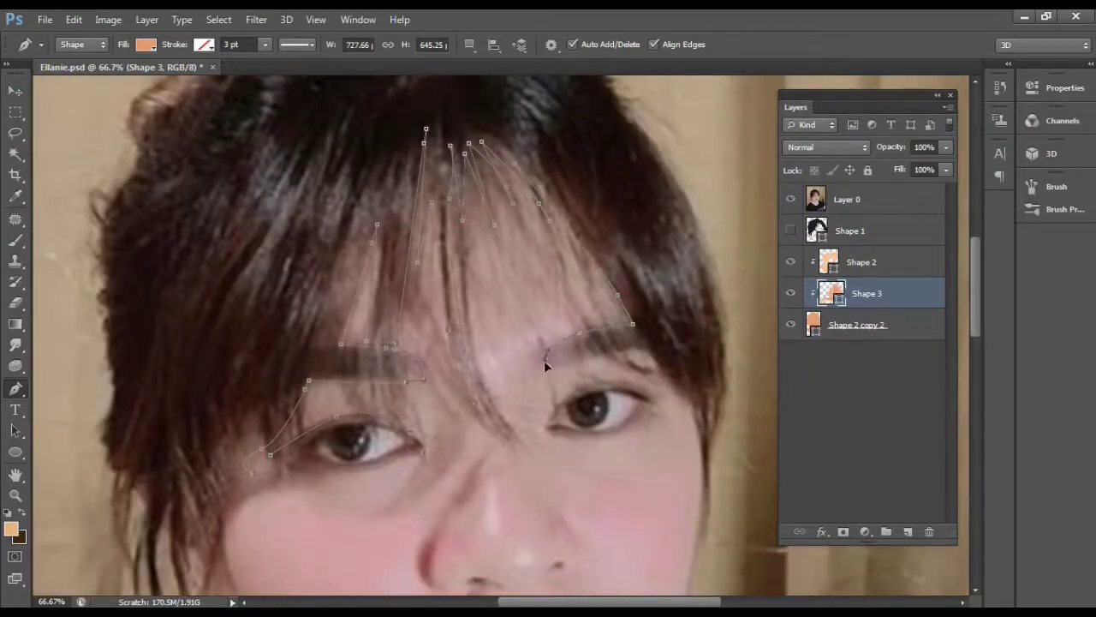
click(709, 477)
- Close the outline on the cheek below the eye and bring up the shape's Fill swatches
alt+scroll(265, 372, up, 2)
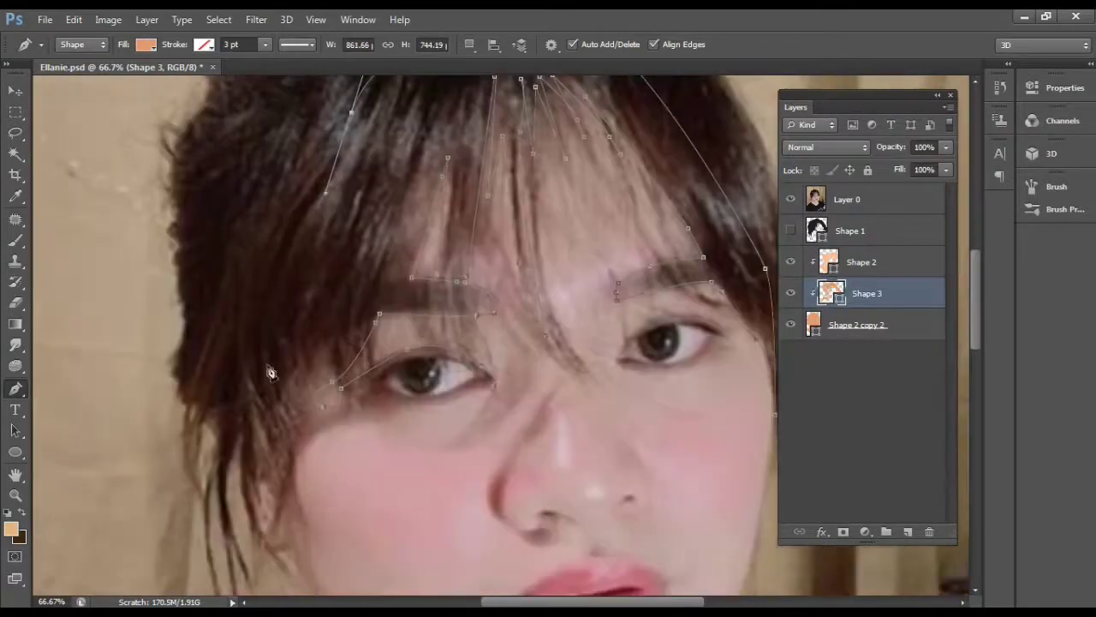
click(399, 472)
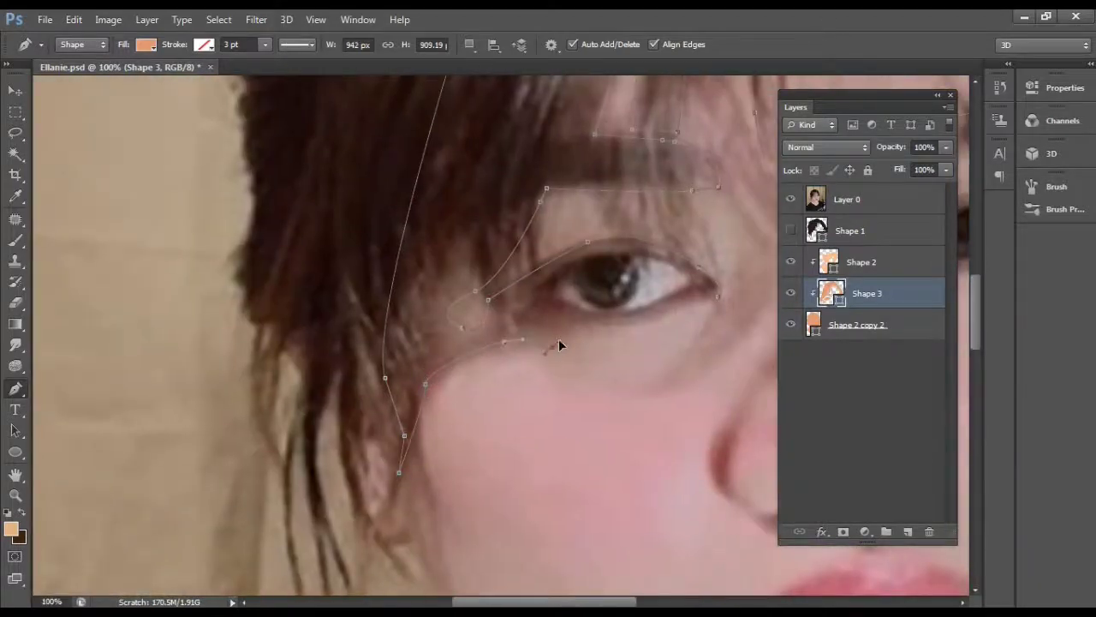
scroll(555, 347, right, 3)
scroll(555, 346, up, 1)
click(146, 45)
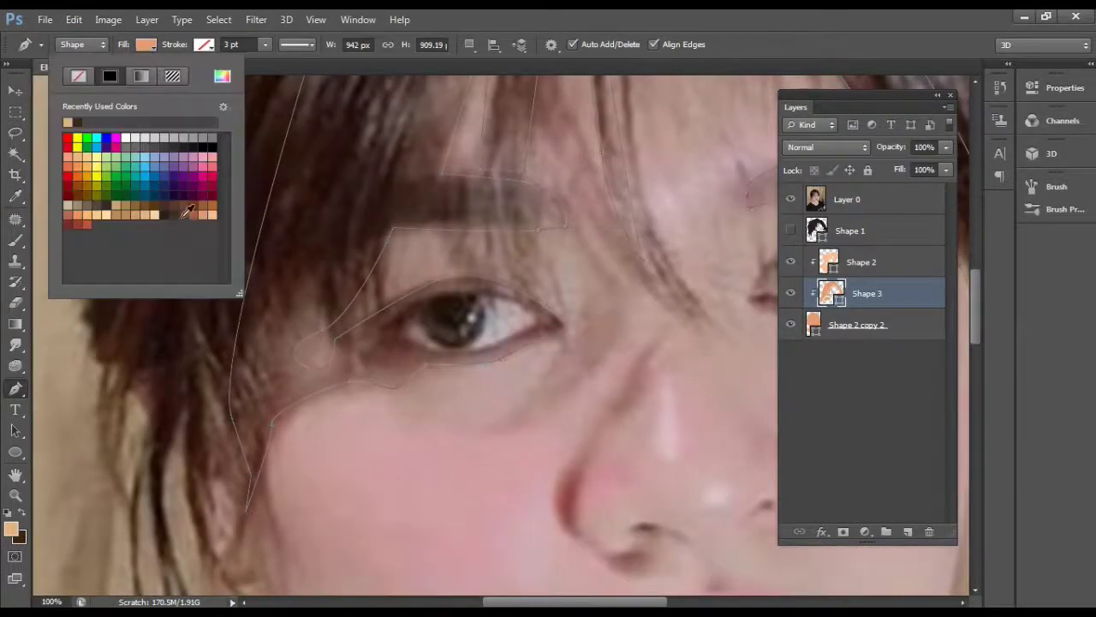
- Fill Shape 3 with brown, show the hair shape again, and pan over the bang strands
click(196, 214)
click(790, 230)
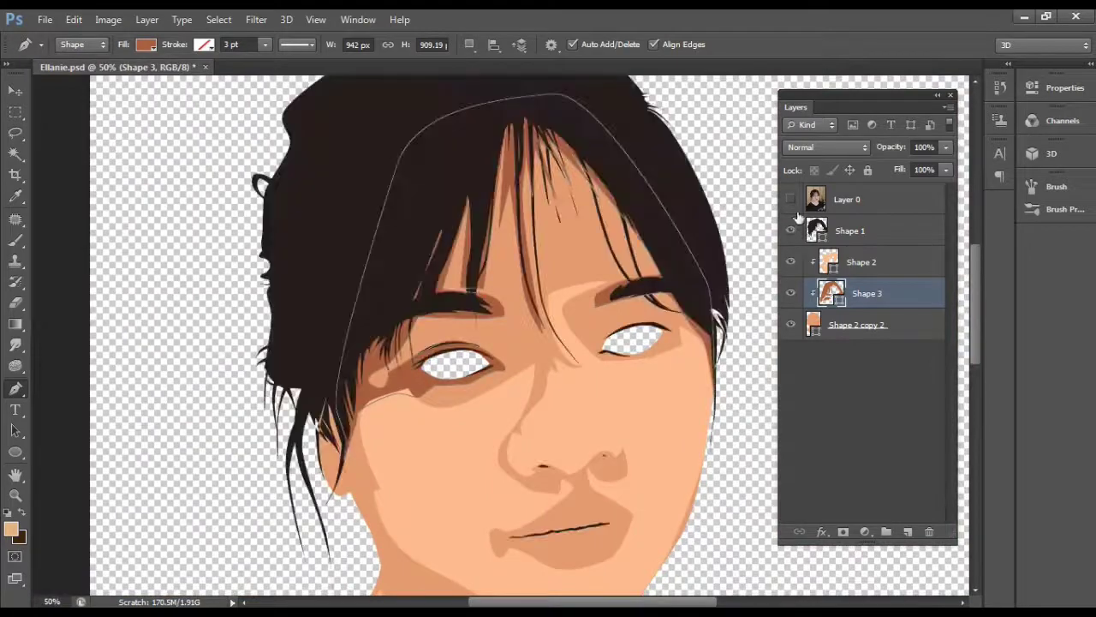
click(848, 198)
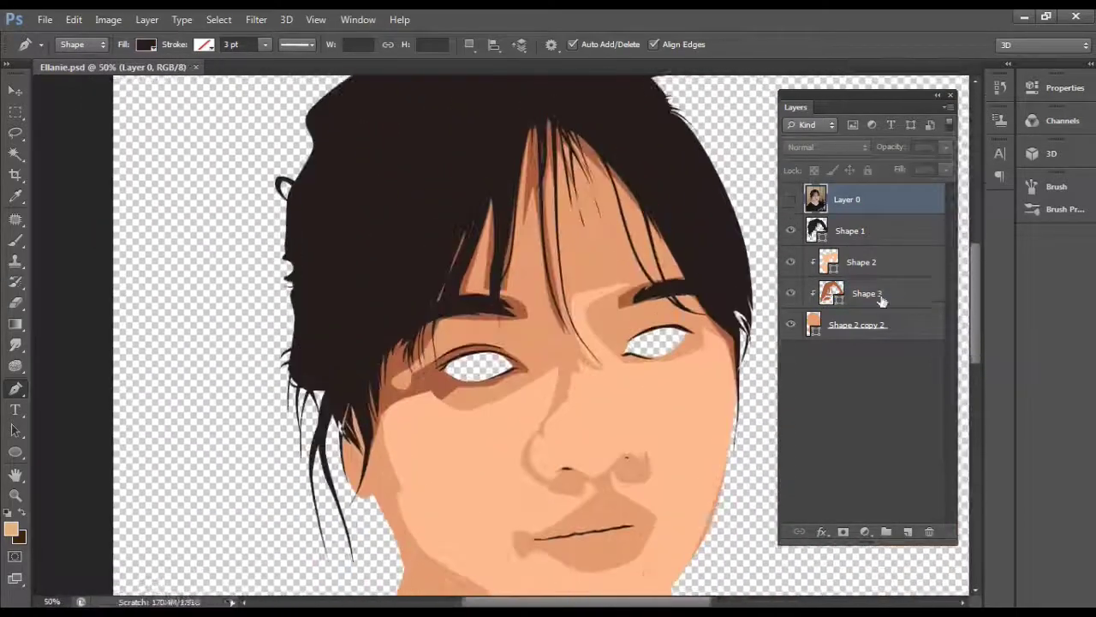
click(867, 292)
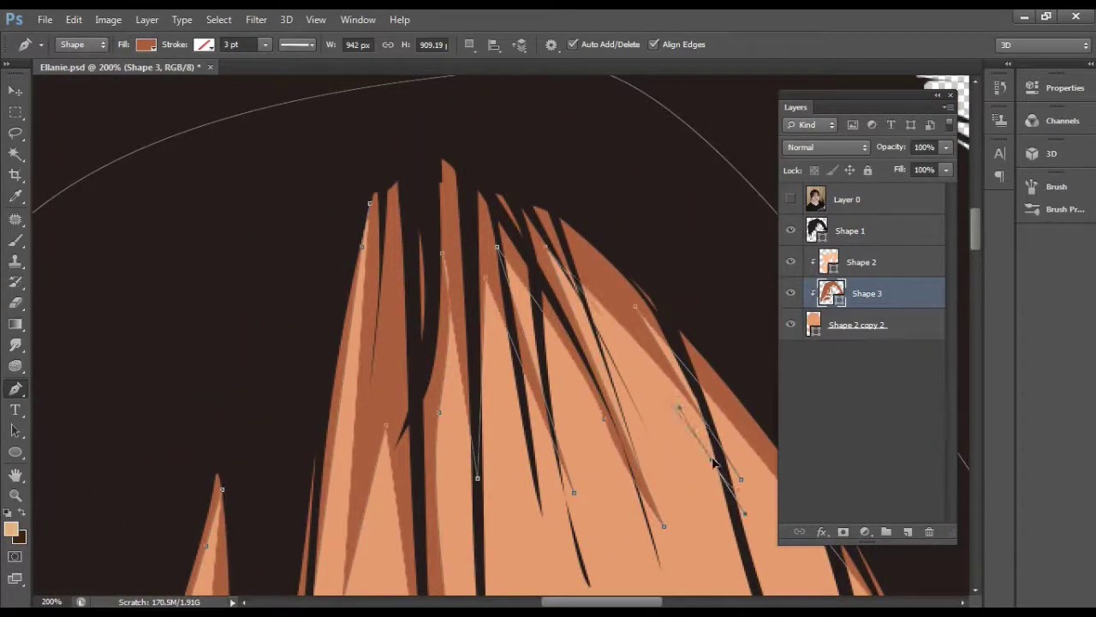
drag(710, 457, 533, 243)
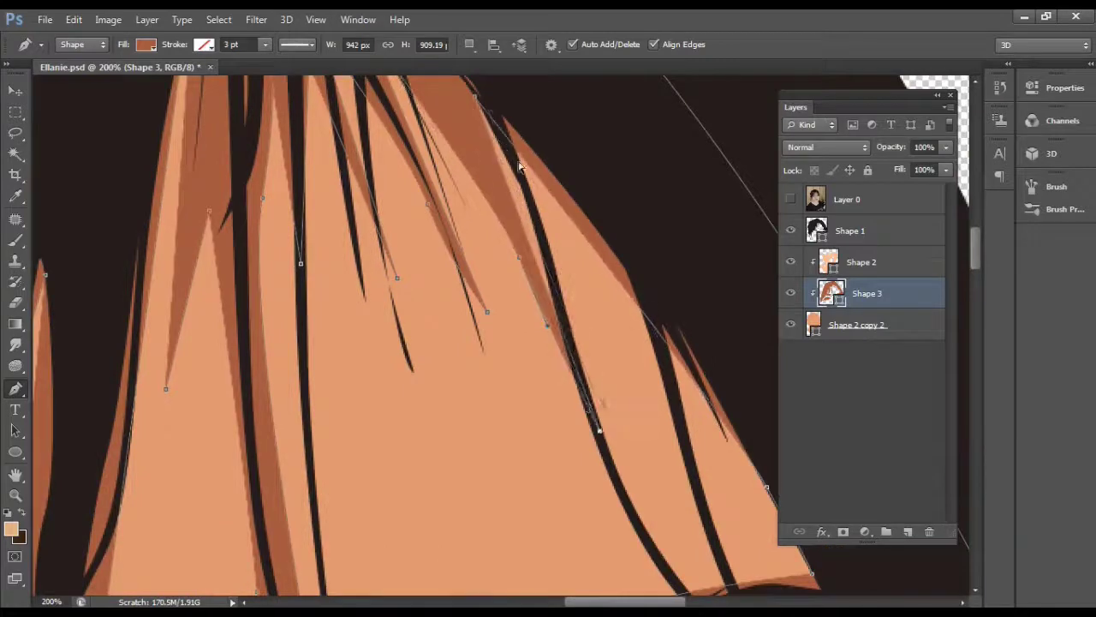
drag(493, 314, 618, 437)
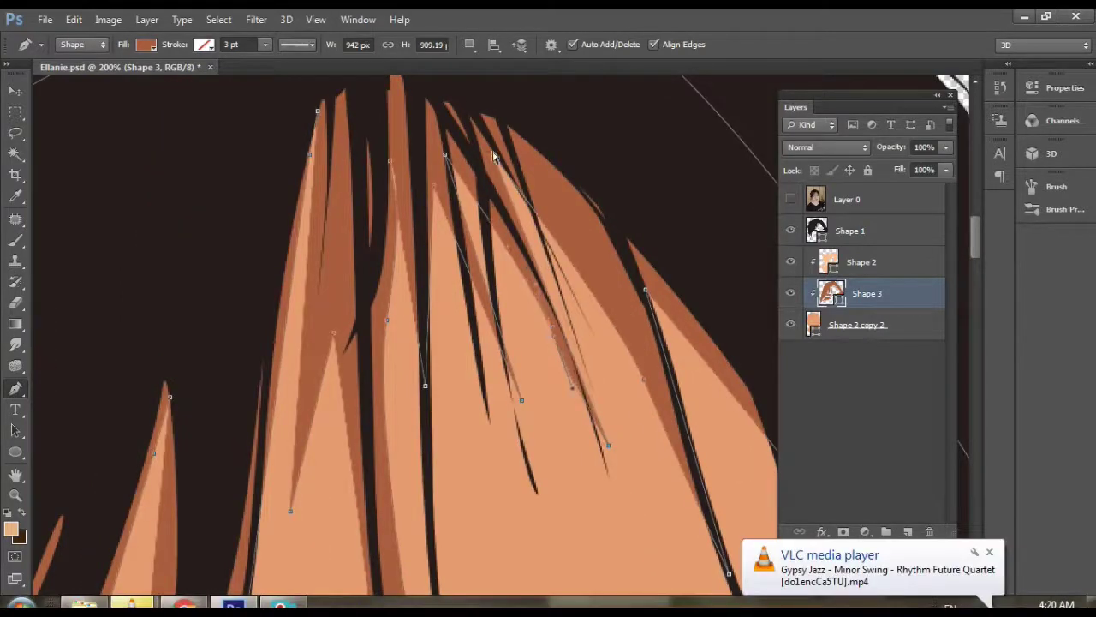
drag(385, 171, 432, 217)
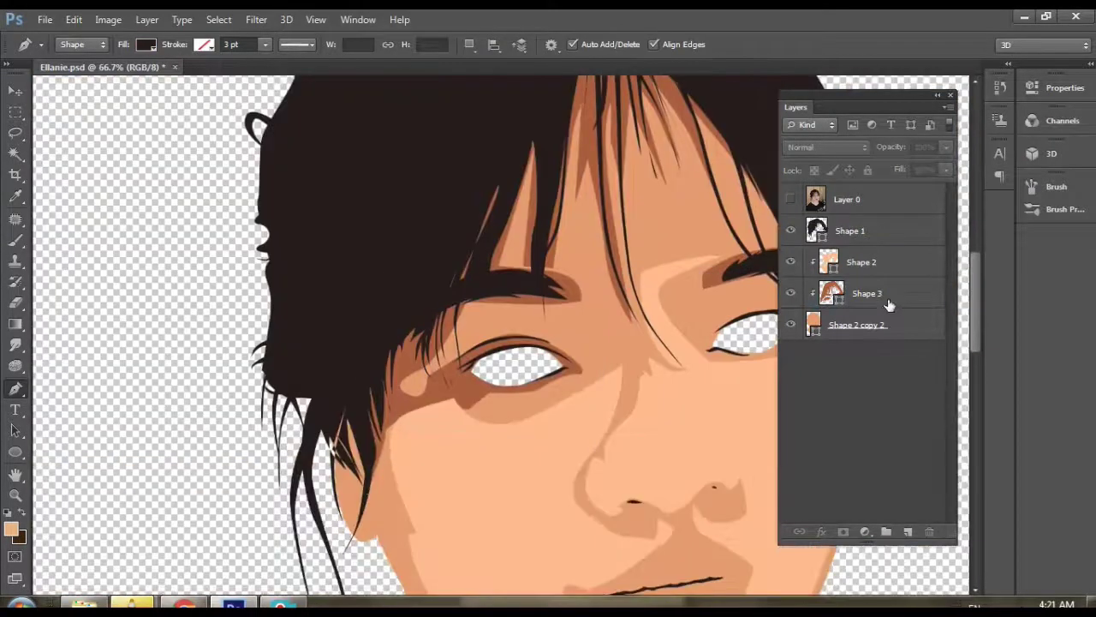
- Trace the lips as Shape 4, with anchors along the top lip and curves along the lower lip
click(889, 305)
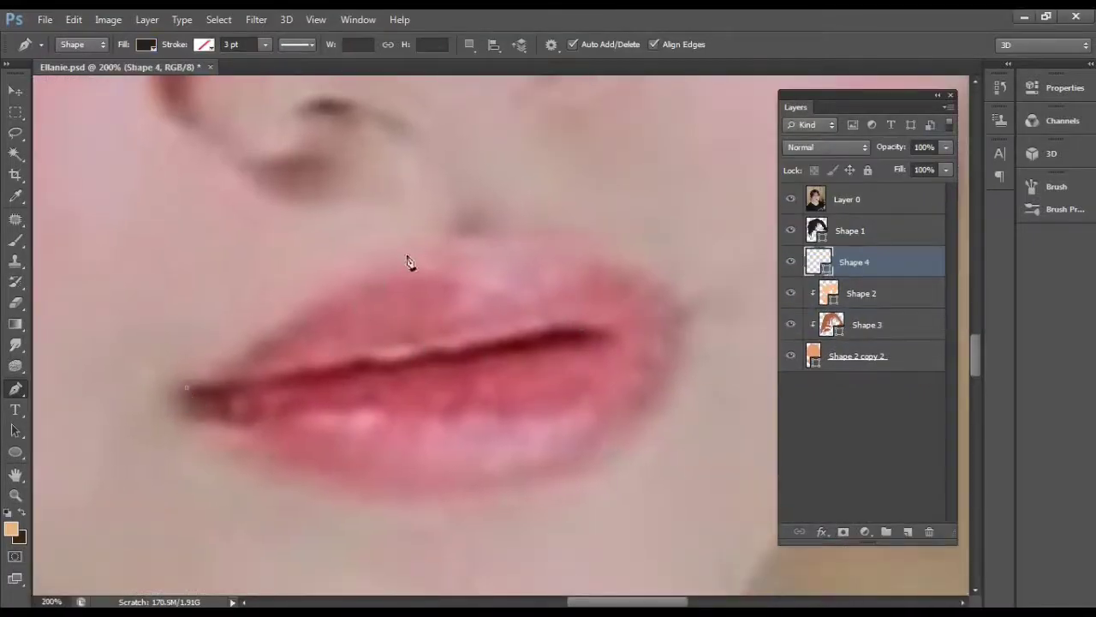
click(411, 255)
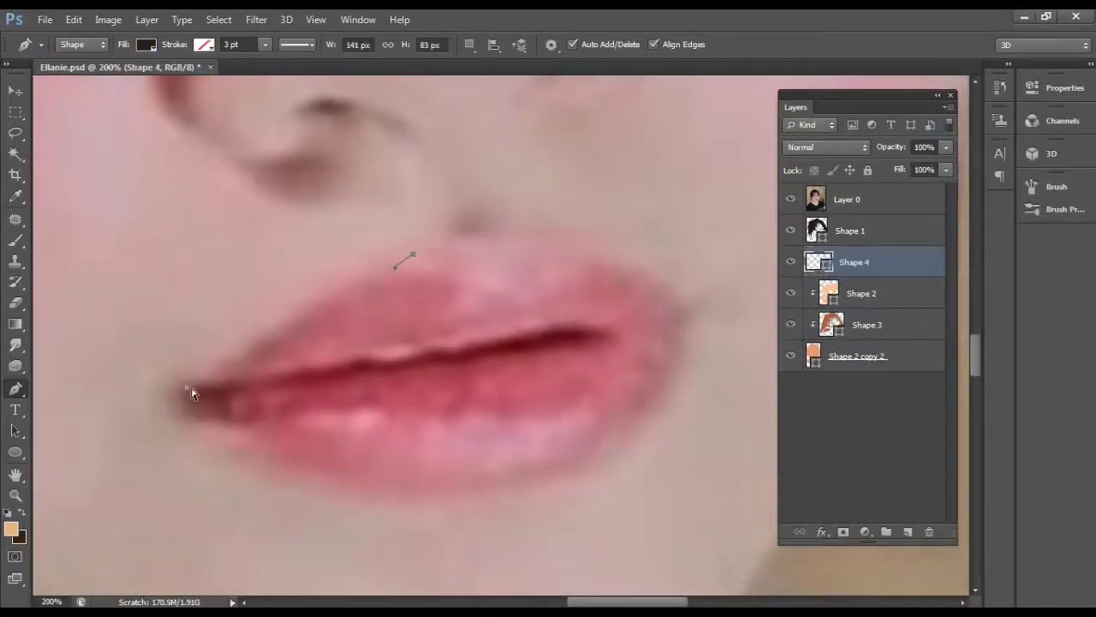
click(340, 280)
click(555, 346)
click(377, 267)
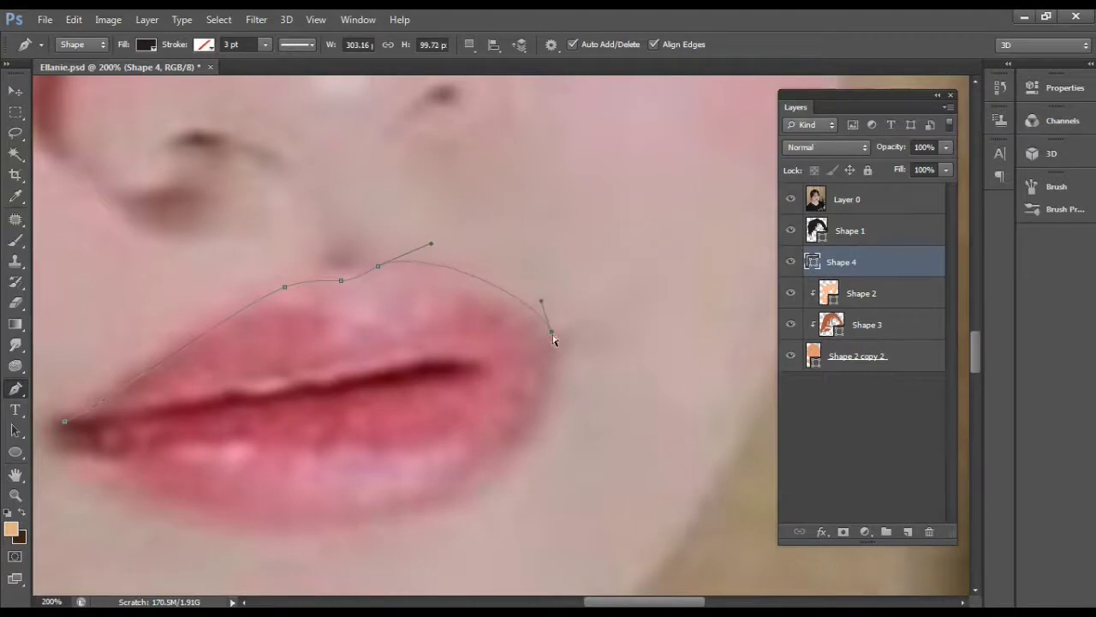
scroll(555, 340, down, 1)
drag(500, 475, 436, 495)
mouse_move(291, 513)
mouse_down()
mouse_move(260, 505)
mouse_move(423, 457)
mouse_up()
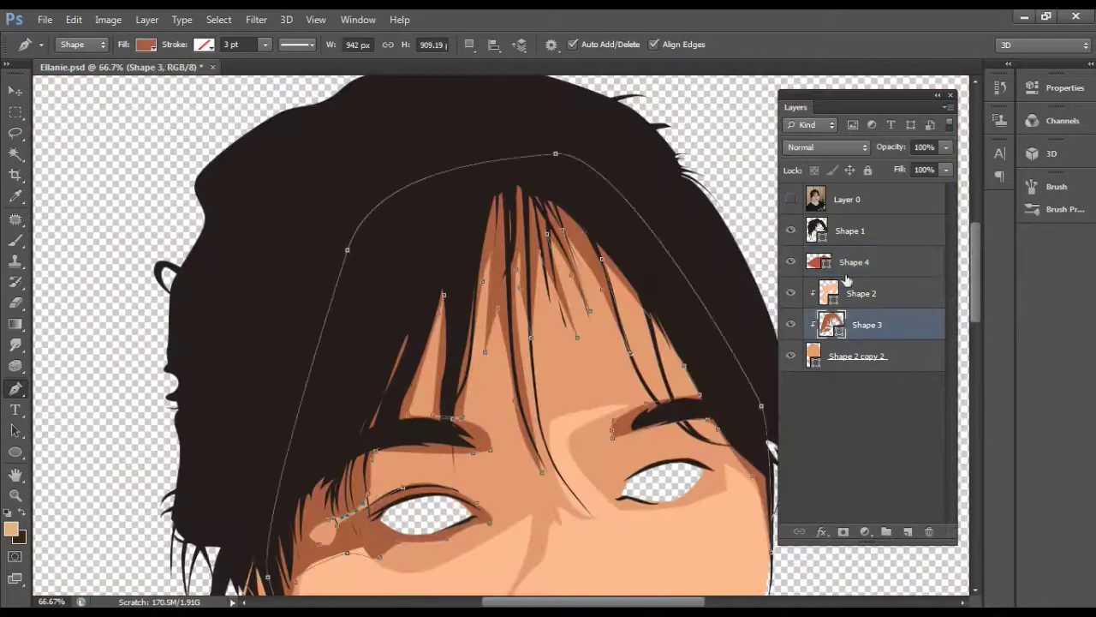
- Add a layer mask to Shape 3 and set a soft Brush to 59% flow and 37% opacity
key(alt+bracketleft)
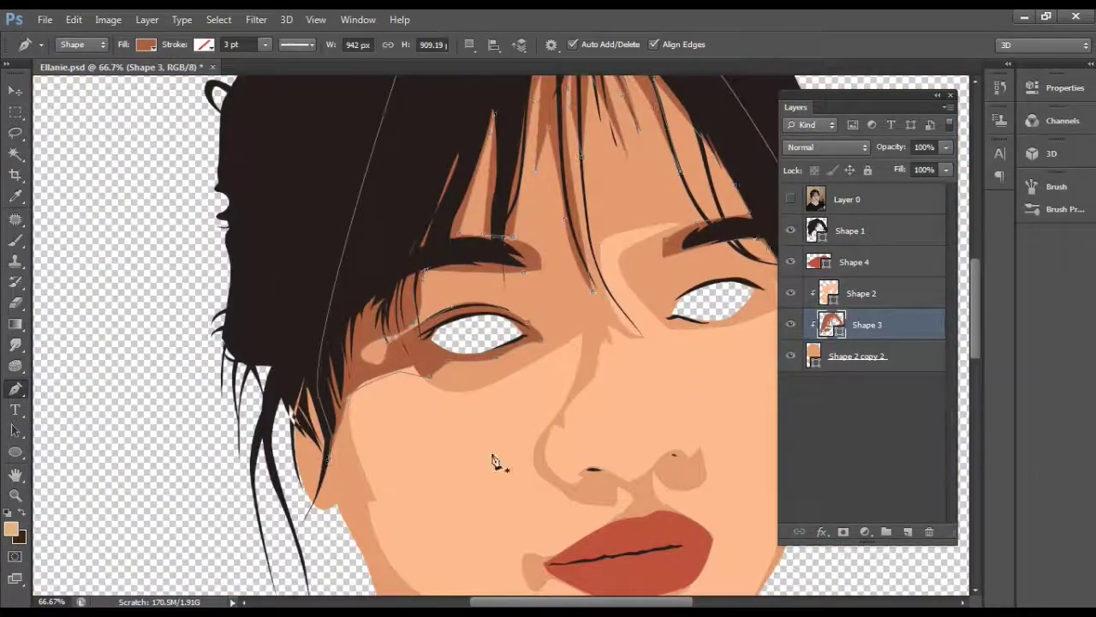
key(ctrl+minus)
click(843, 530)
key(b)
right_click(454, 384)
click(427, 45)
text(59)
click(310, 45)
text(37)
- Zoom to 100% around the eyes and bring back the reference photo
drag(568, 388, 536, 392)
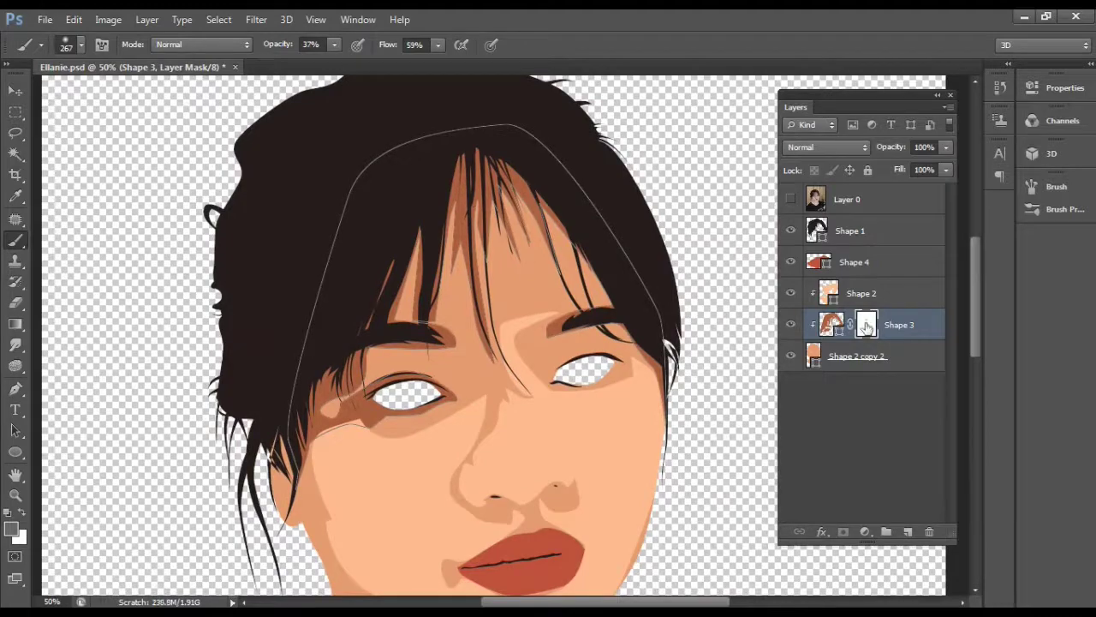
right_click(409, 382)
key(Escape)
key(ctrl+plus)
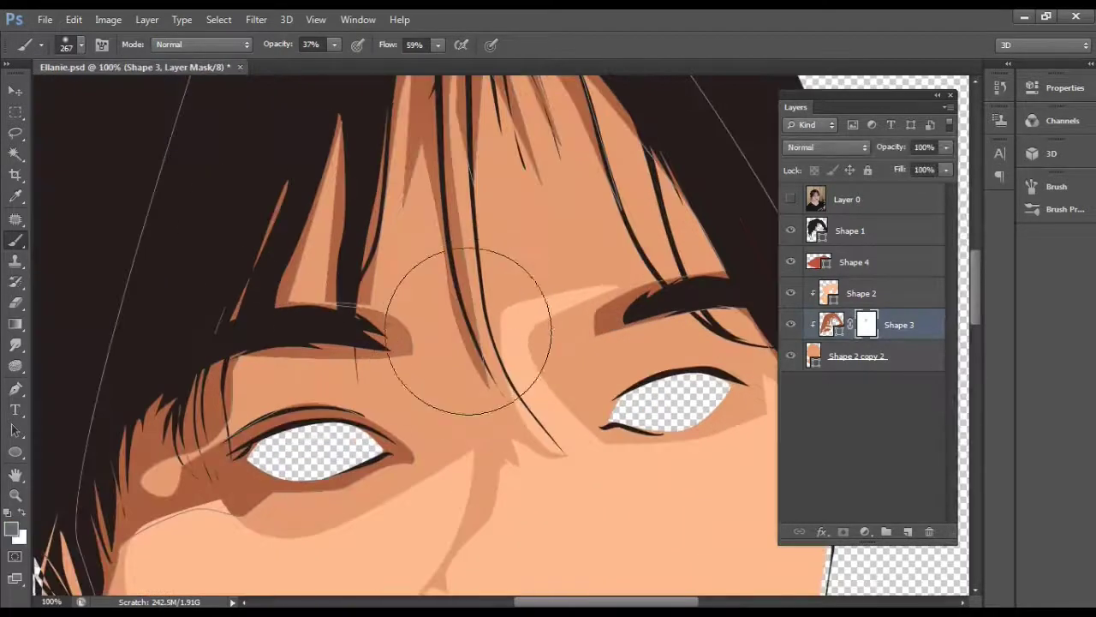
click(895, 203)
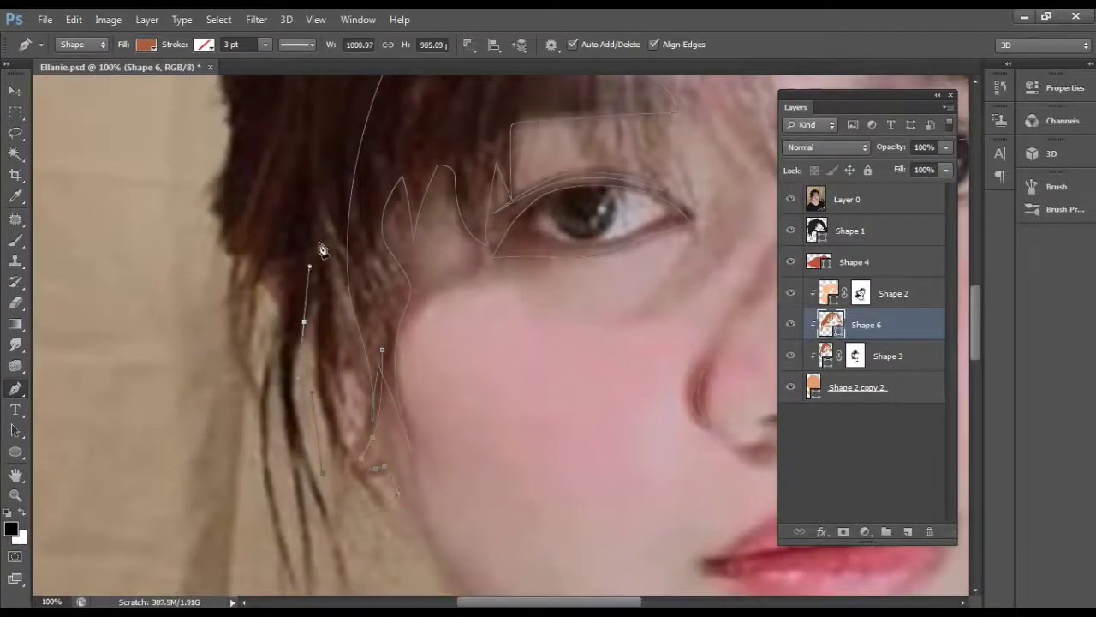
- Set the path operation to combine shapes and trace a shading patch along the left hair edge
click(469, 45)
click(545, 148)
click(293, 282)
click(469, 46)
click(531, 93)
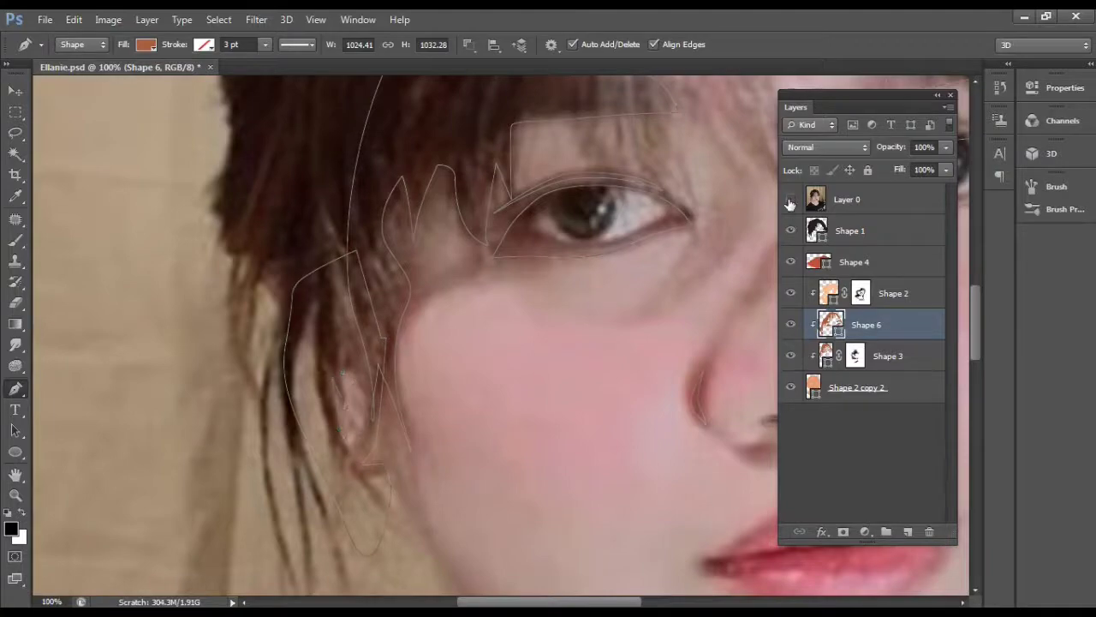
- Hide the photo to check the softened Shape 6 shading, then begin a peach highlight near the eyebrow
click(790, 199)
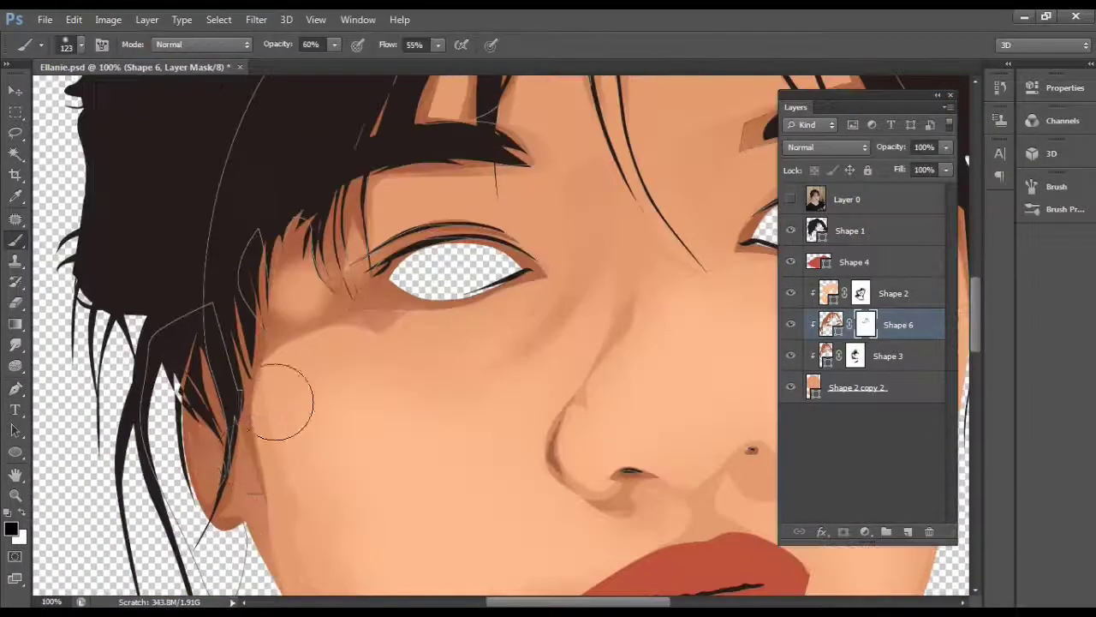
mouse_move(280, 402)
mouse_down()
mouse_move(342, 314)
mouse_move(364, 248)
mouse_move(385, 514)
mouse_up()
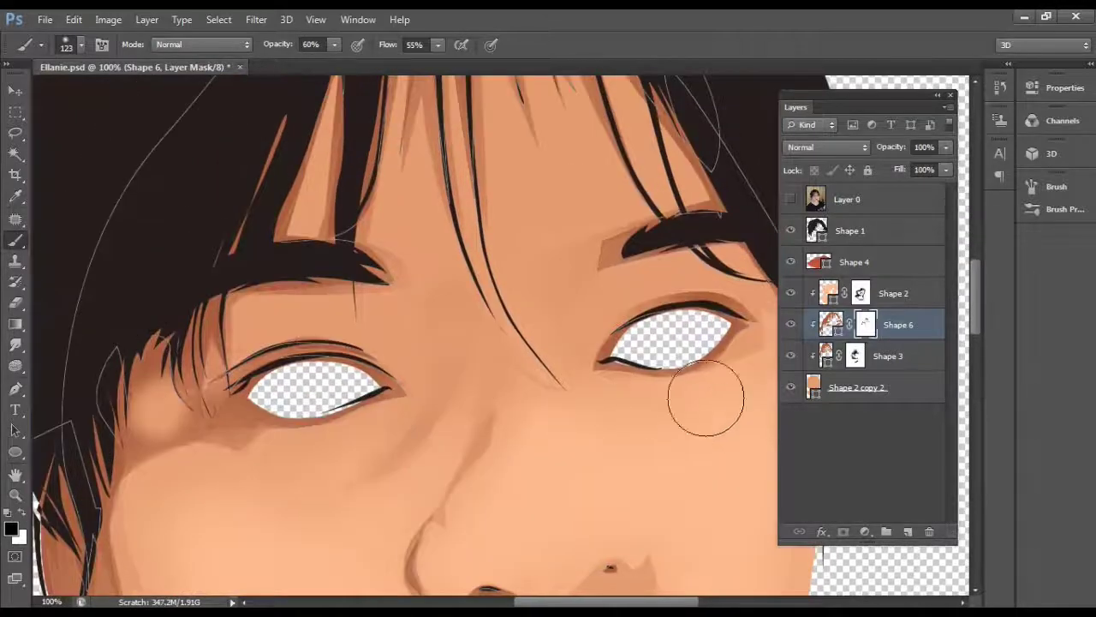
key(ctrl+minus)
key(ctrl+minus)
key(ctrl+plus)
click(830, 323)
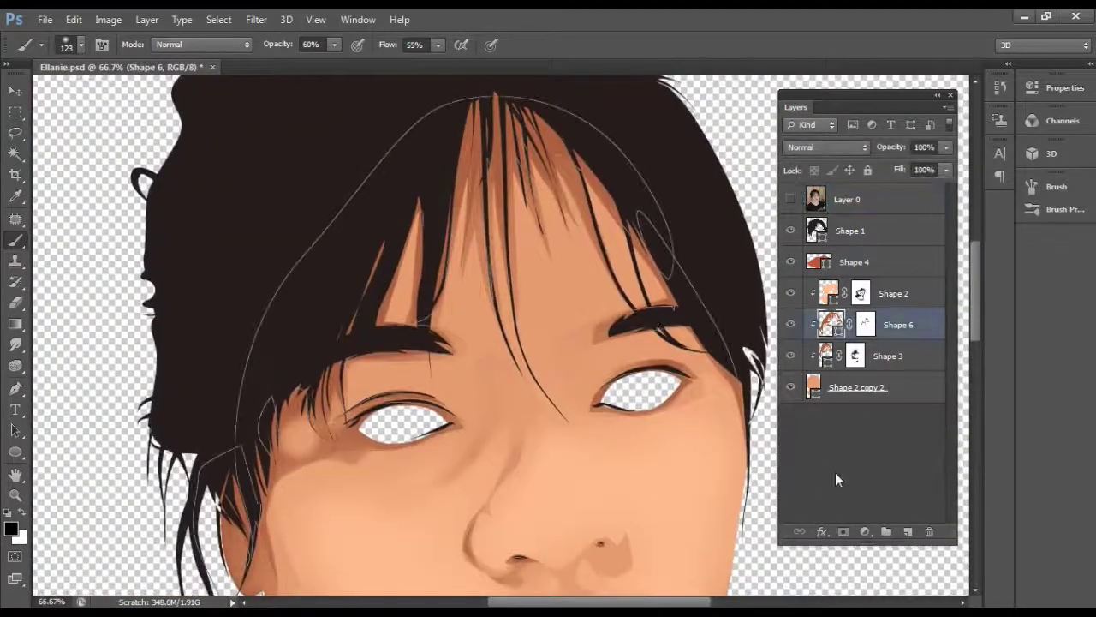
key(p)
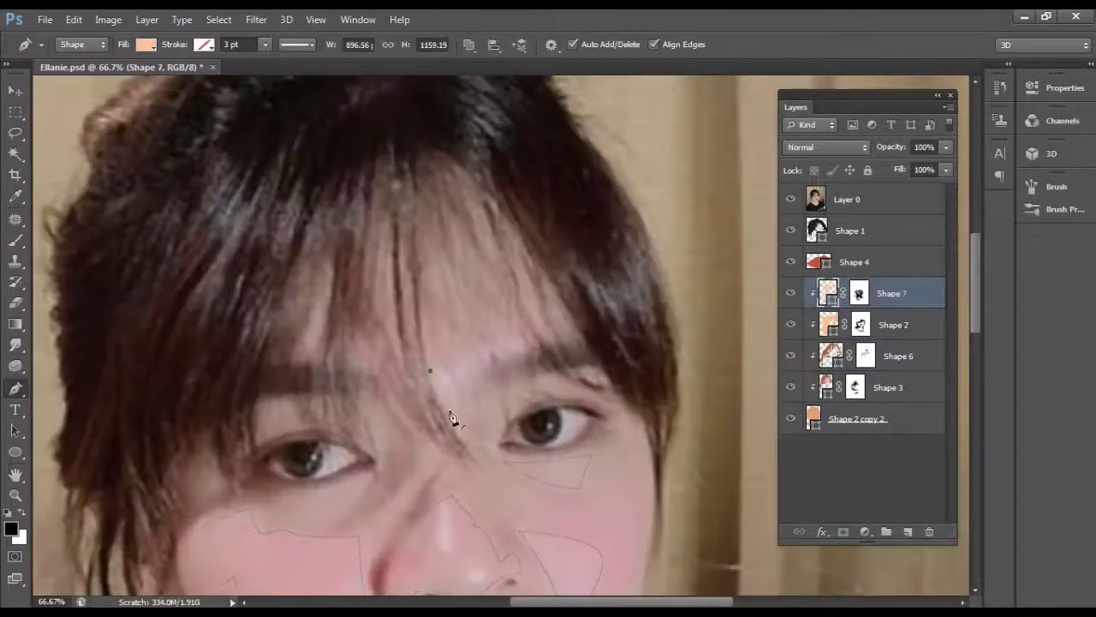
click(519, 351)
- Close the Shape 7 highlight near the eyebrow, hide the photo, and target its mask with the Brush
click(430, 370)
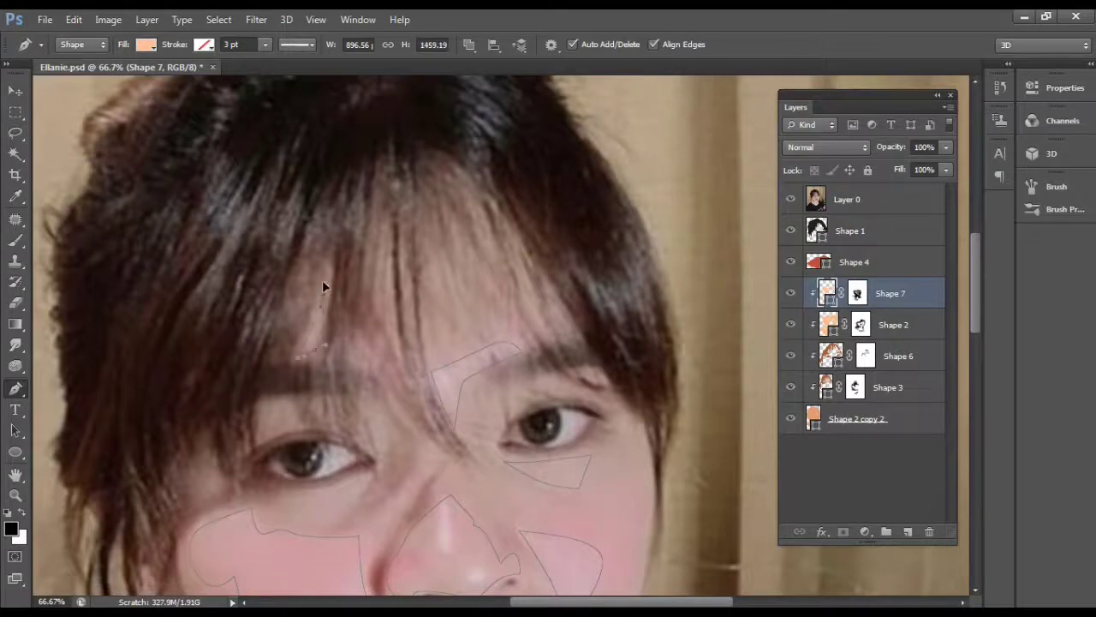
drag(323, 285, 383, 387)
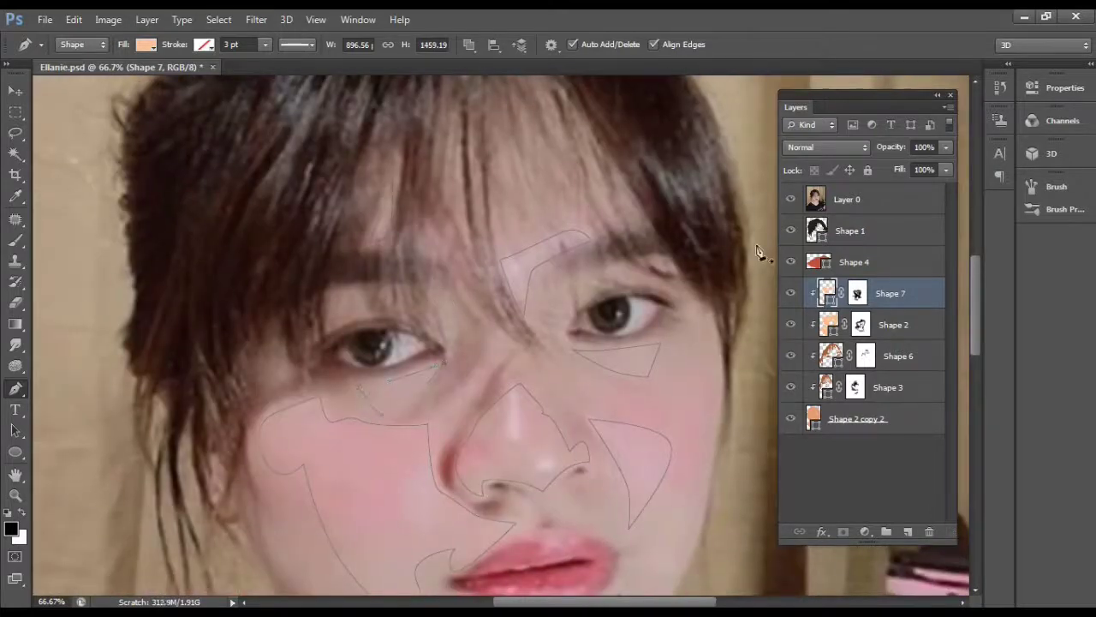
click(789, 199)
key(b)
click(866, 458)
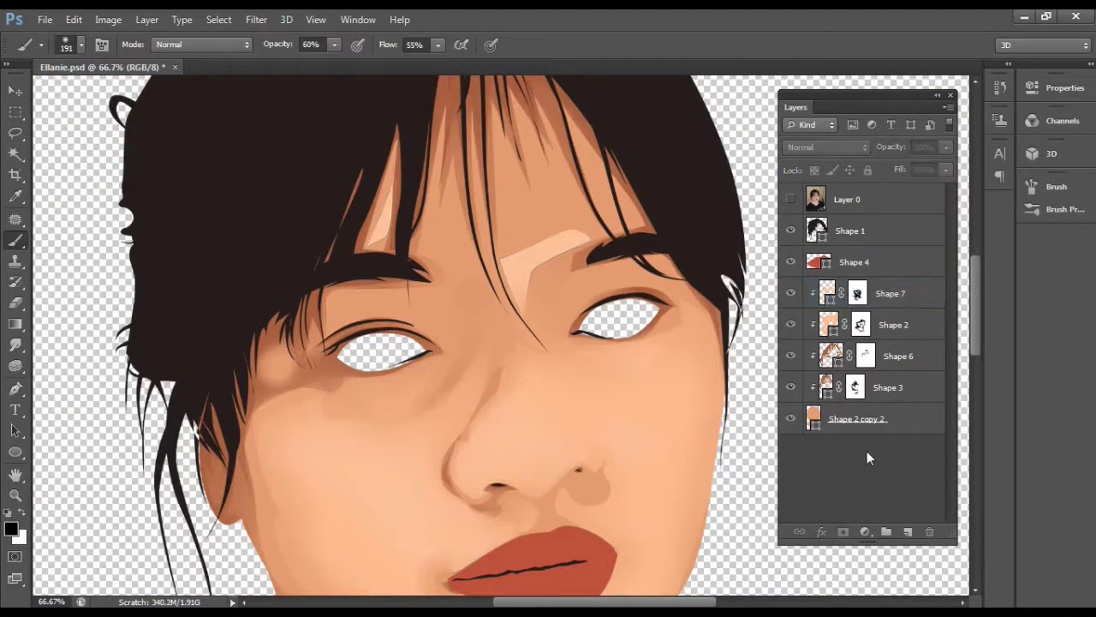
click(867, 293)
click(852, 477)
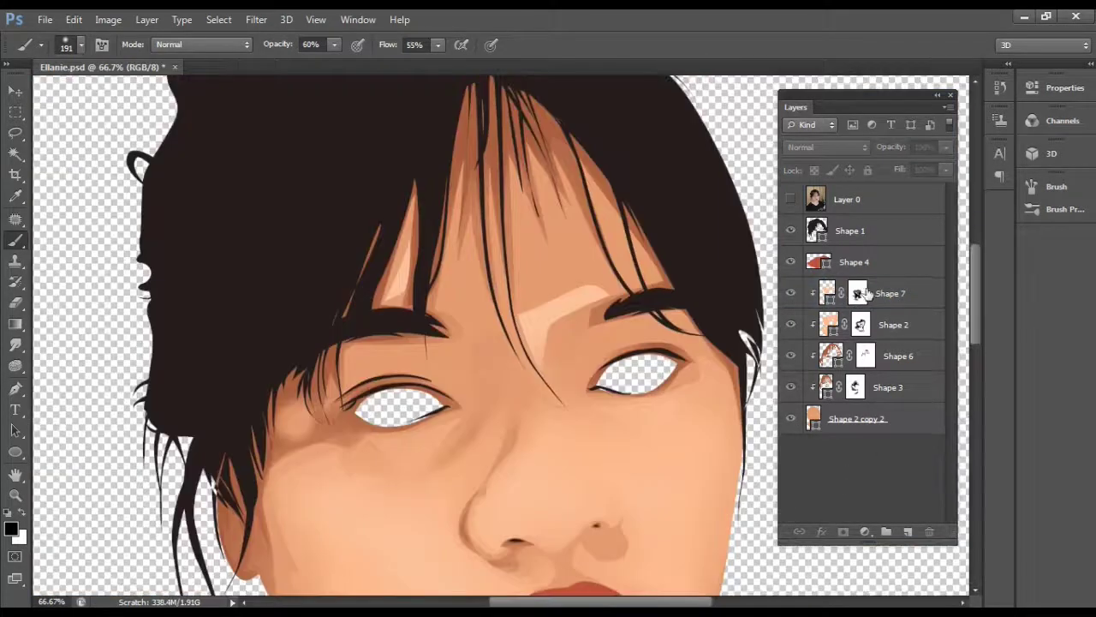
click(857, 293)
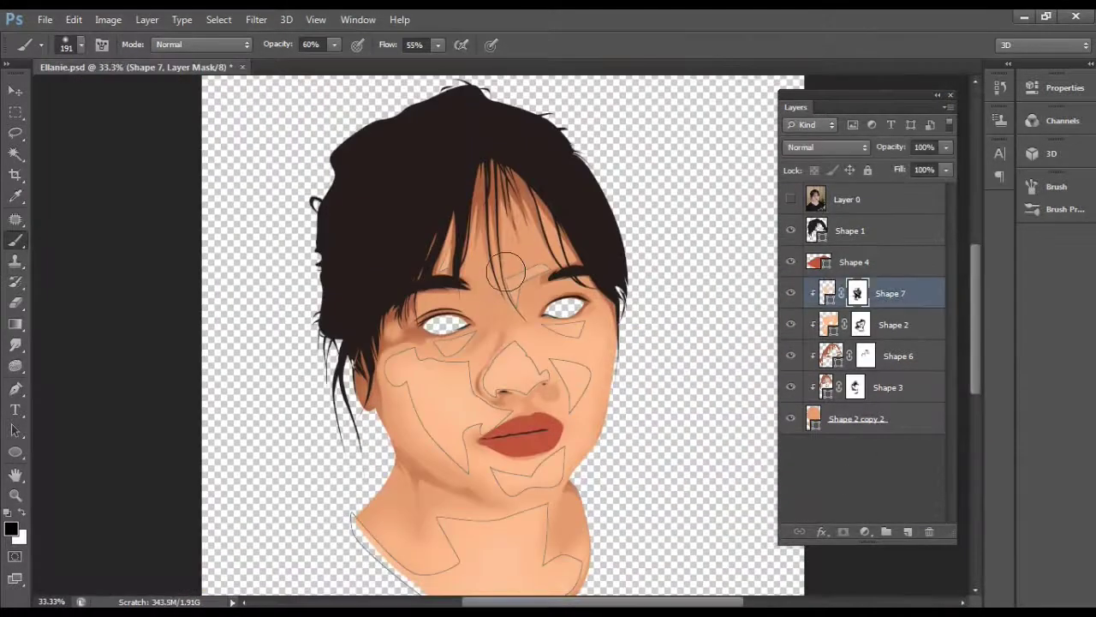
- At 50% zoom, inspect the Shape 2 and Shape 3 outlines and save the portrait
key(ctrl+plus)
click(893, 324)
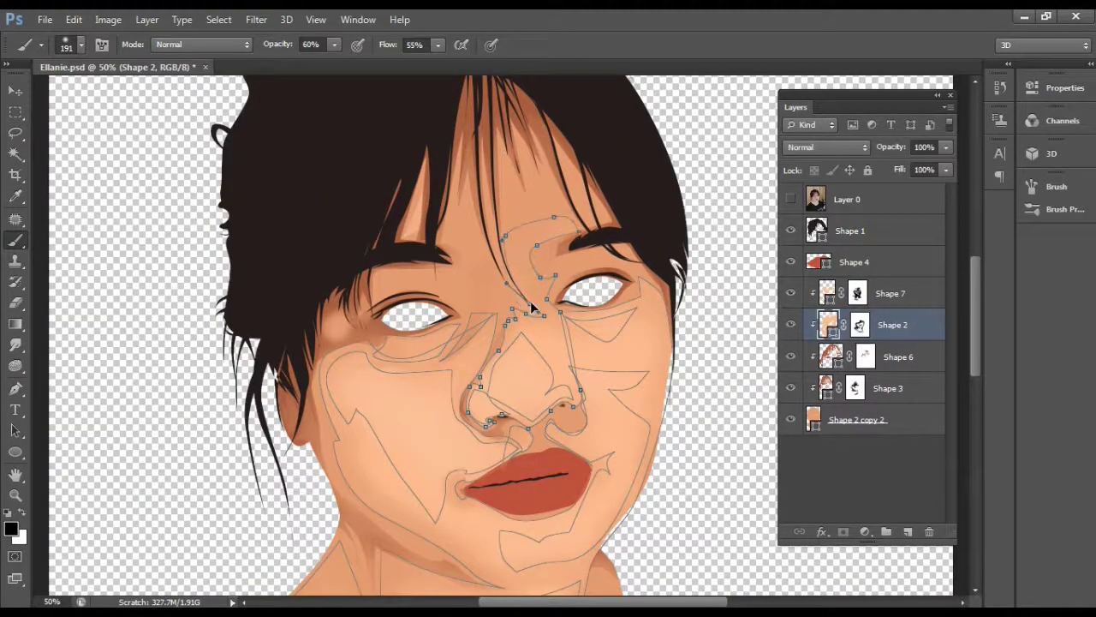
click(825, 466)
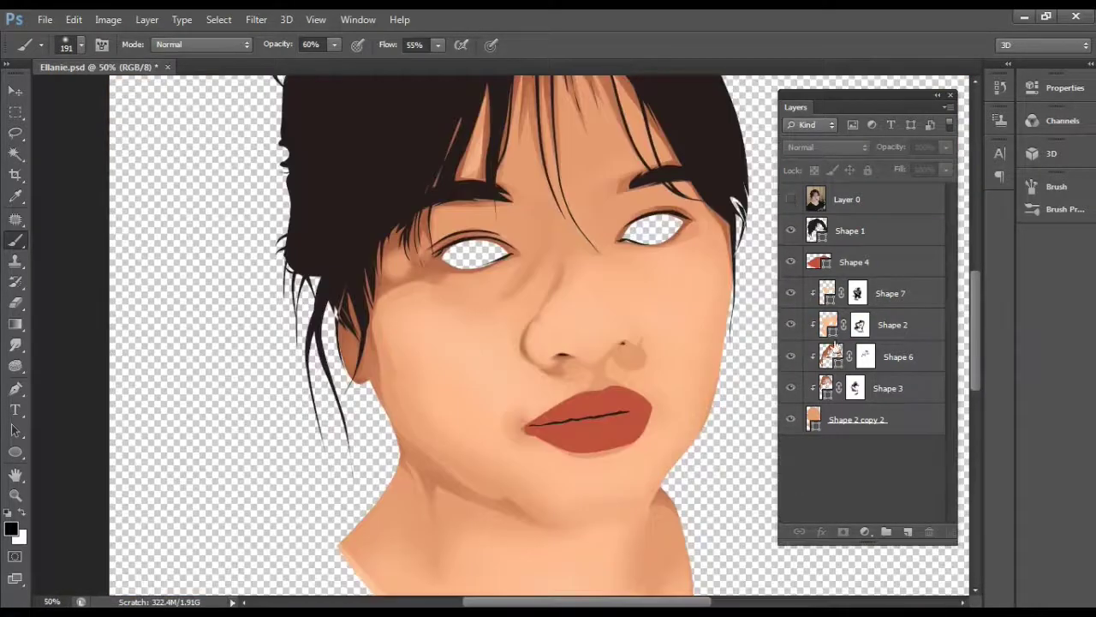
ctrl+click(525, 196)
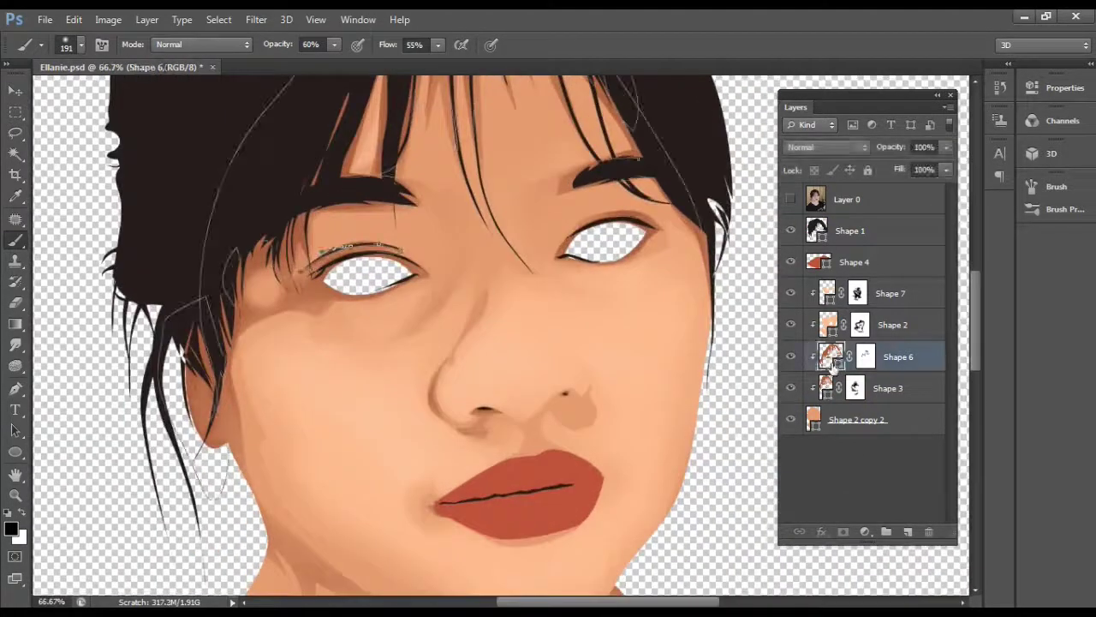
ctrl+click(468, 292)
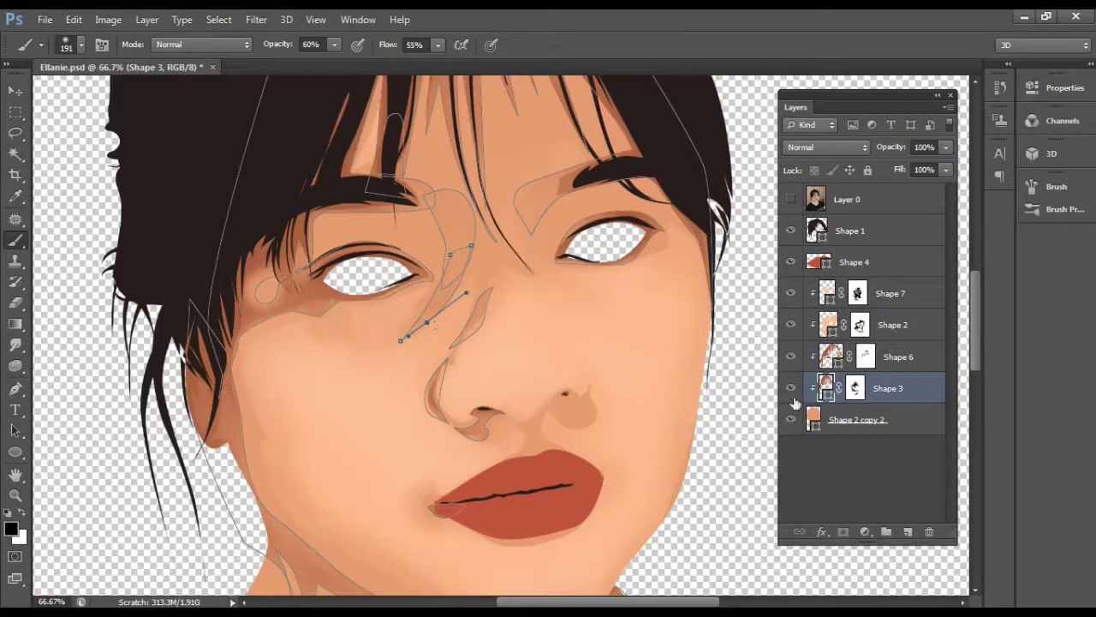
click(792, 467)
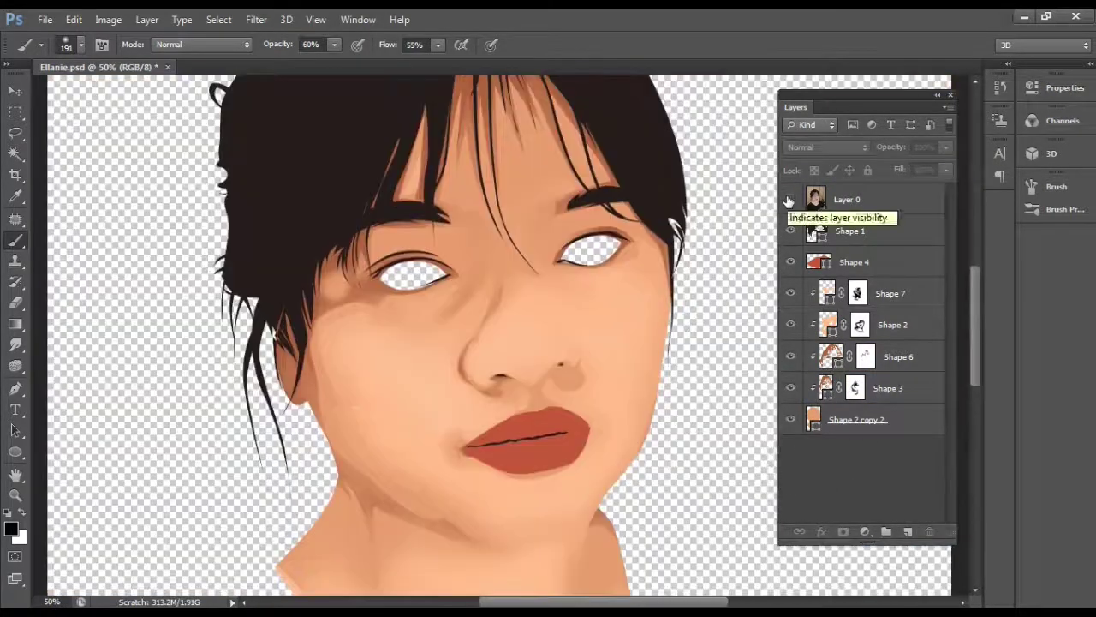
ctrl+click(294, 421)
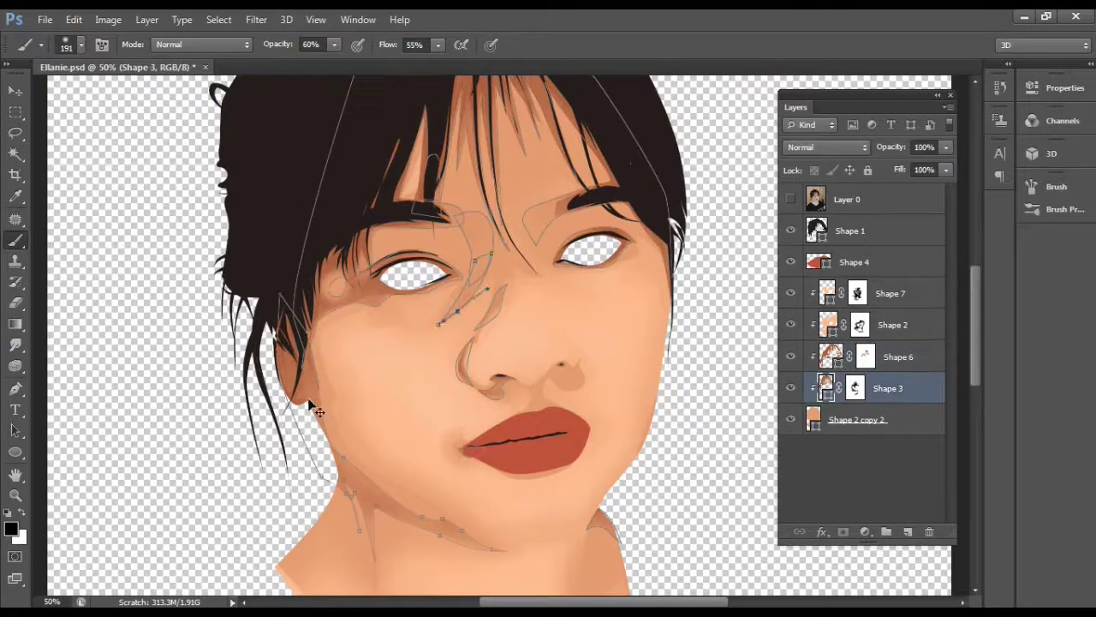
key(p)
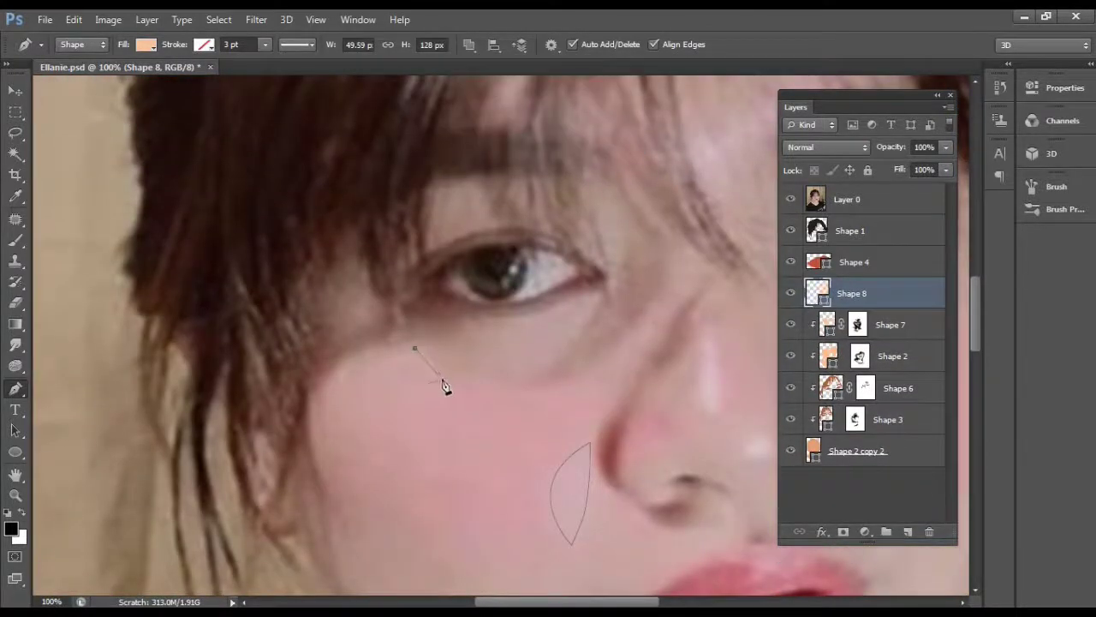
- Trace the Shape 8 highlight patch around the nose, curving its latest anchor
drag(683, 596, 392, 319)
click(392, 436)
click(465, 471)
click(526, 458)
click(538, 411)
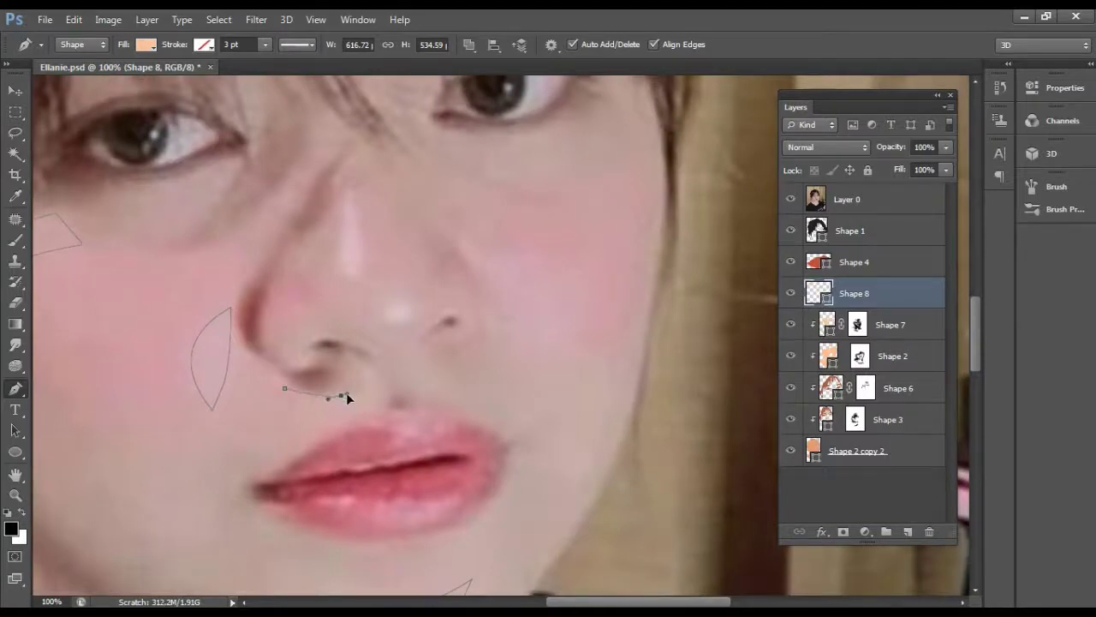
drag(486, 373, 492, 413)
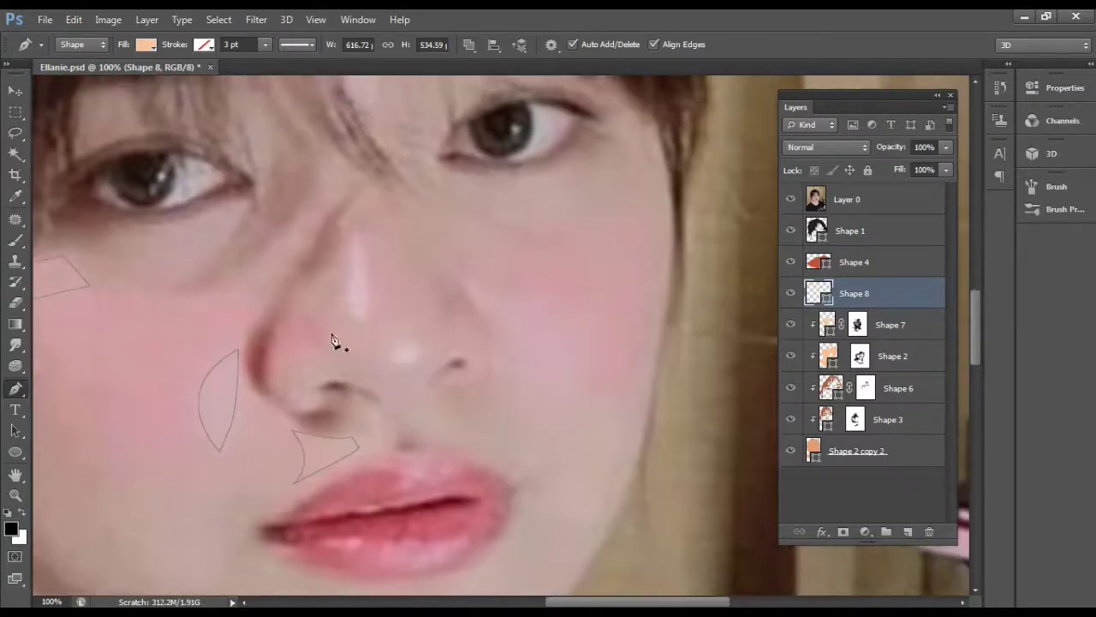
drag(381, 384, 427, 340)
scroll(358, 307, up, 3)
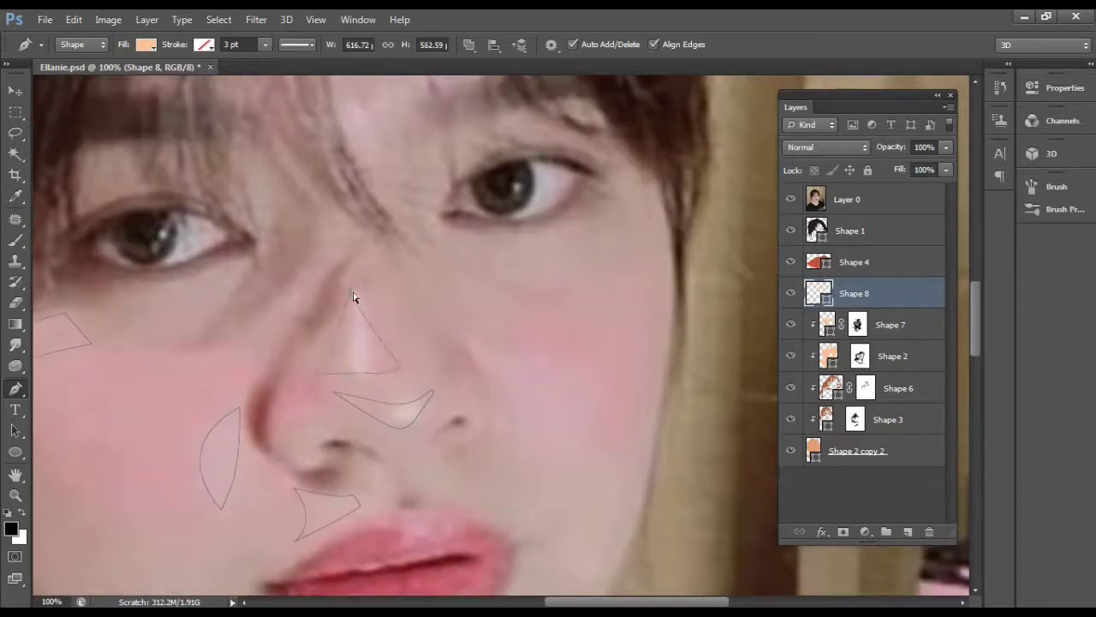
- Clip Shape 8 to the layer below and commit the right-cheek highlight outline
key(ctrl+alt+g)
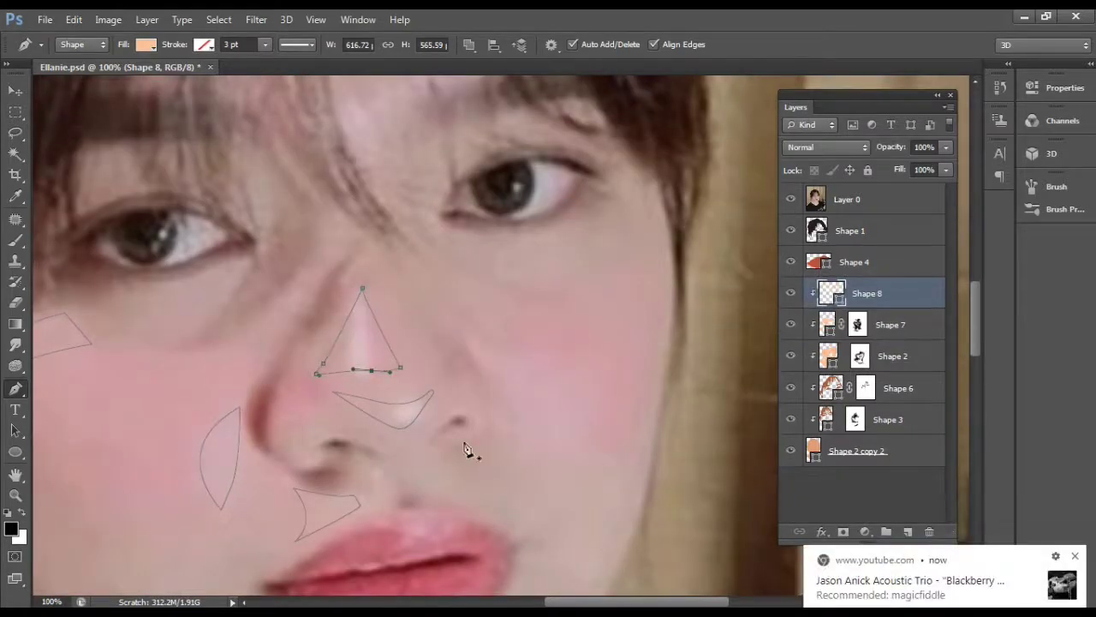
click(569, 440)
mouse_move(587, 394)
mouse_down()
mouse_move(599, 412)
mouse_move(677, 189)
mouse_up()
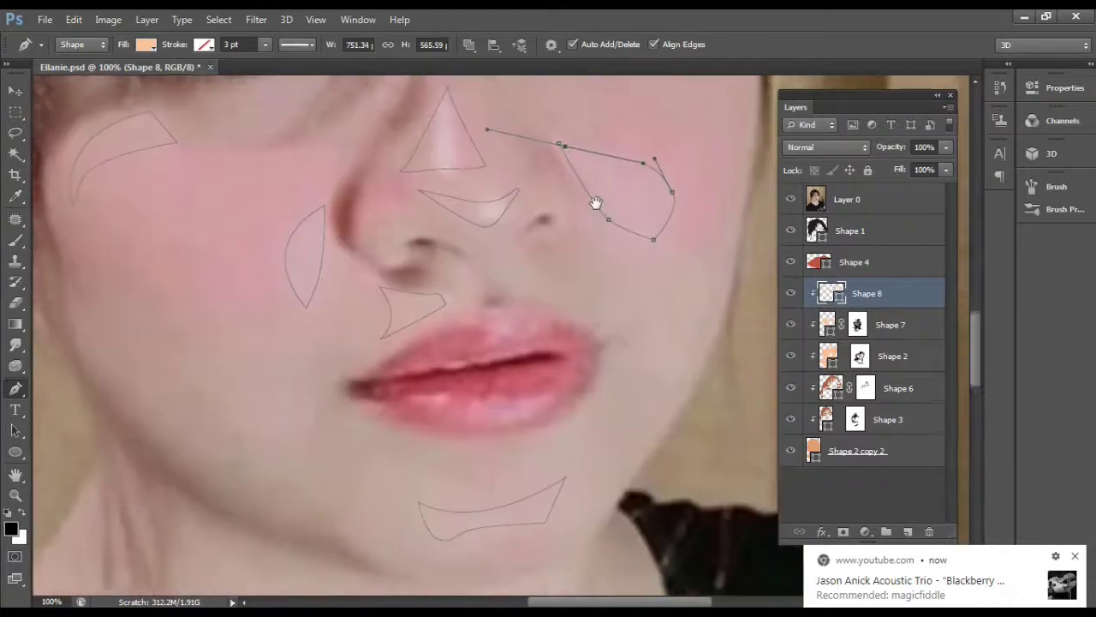
key(ctrl+z)
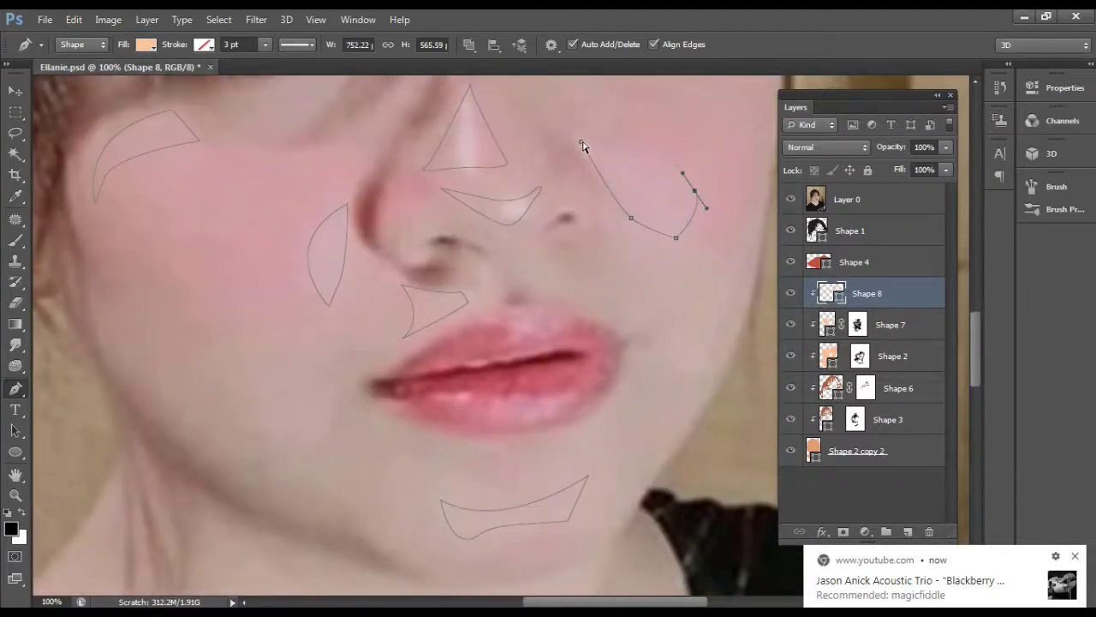
key(Return)
click(1075, 555)
- Switch to the Brush and resize it through the right-click presets while zooming in on the face
key(b)
right_click(377, 413)
key(Escape)
right_click(526, 420)
key(Escape)
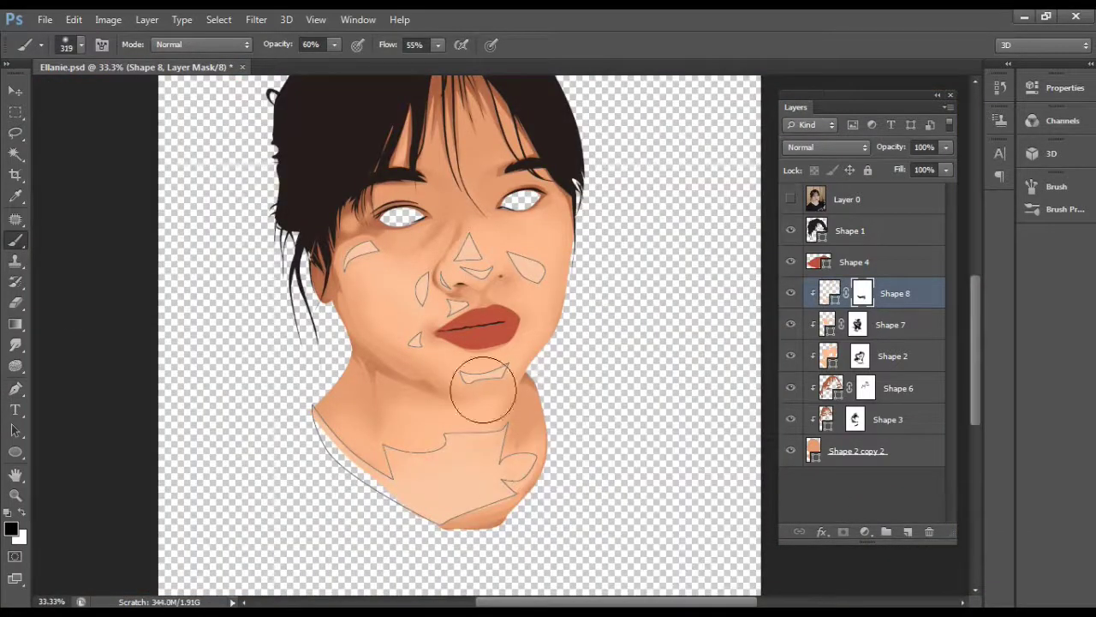
key(ctrl+plus)
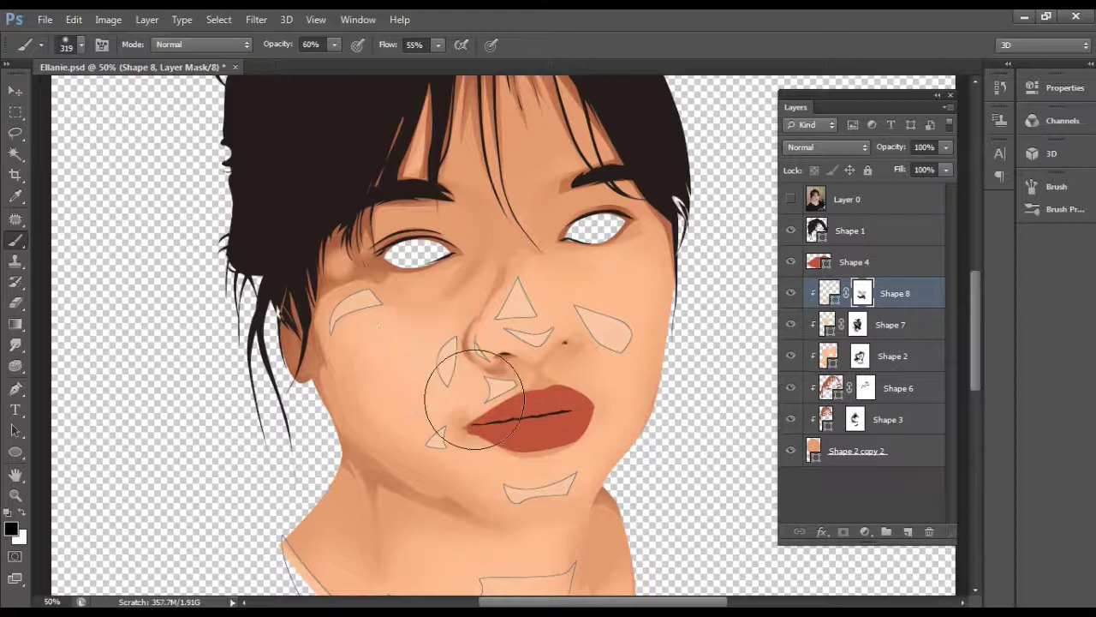
key(ctrl+plus)
key(ctrl+plus)
right_click(214, 344)
key(Escape)
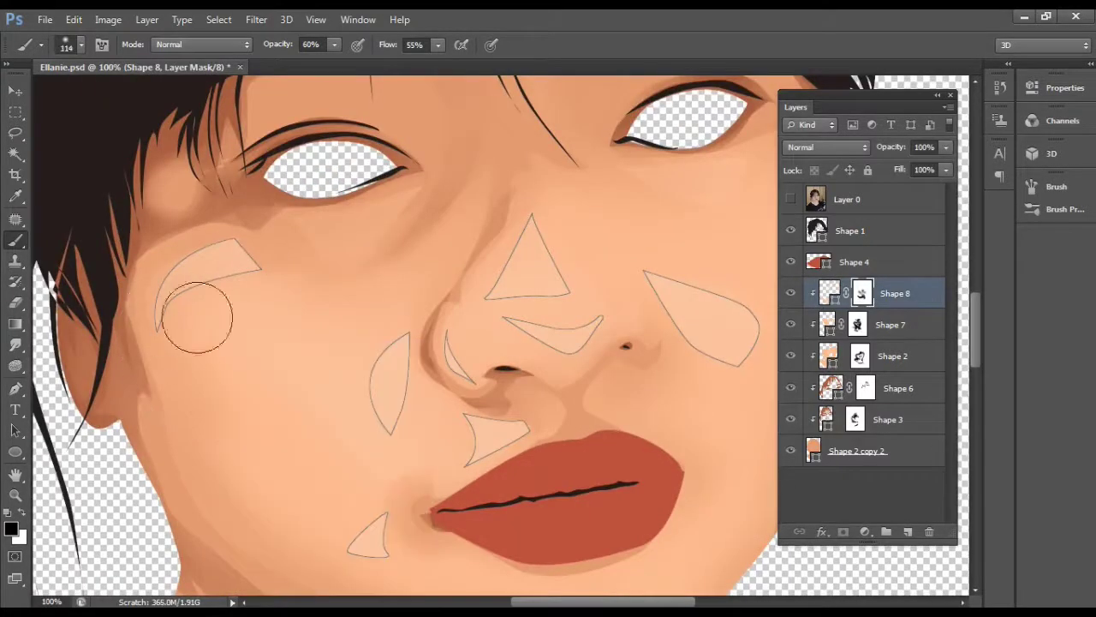
- Target Shape 8's layer mask for painting, then select the reference photo Layer 0
click(861, 496)
click(862, 293)
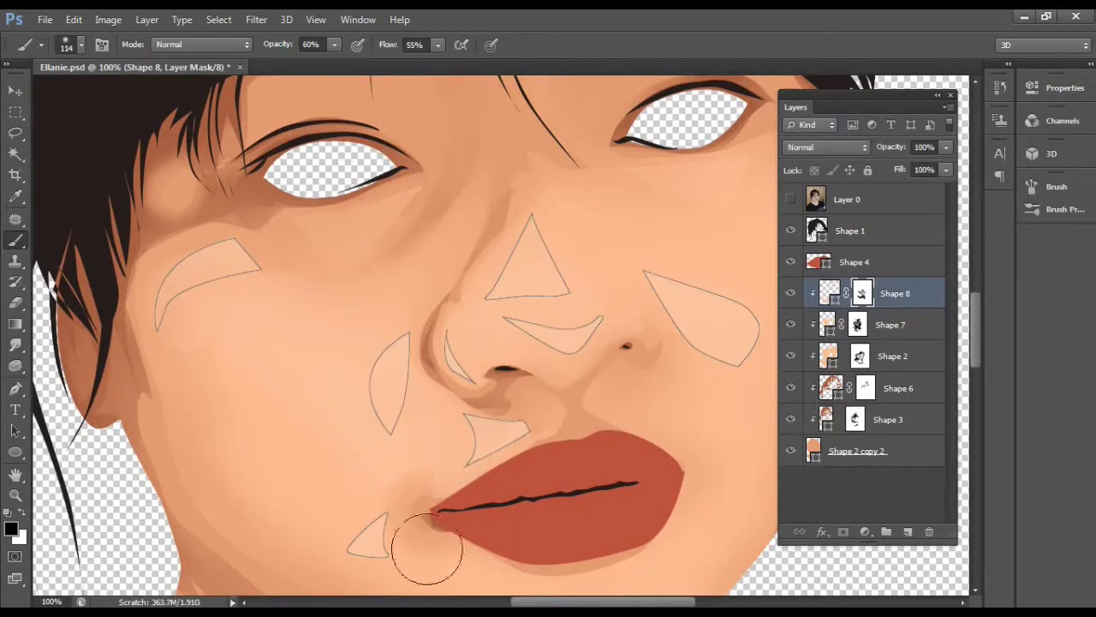
scroll(368, 548, down, 2)
scroll(411, 497, down, 2)
scroll(573, 386, up, 2)
scroll(557, 308, right, 1)
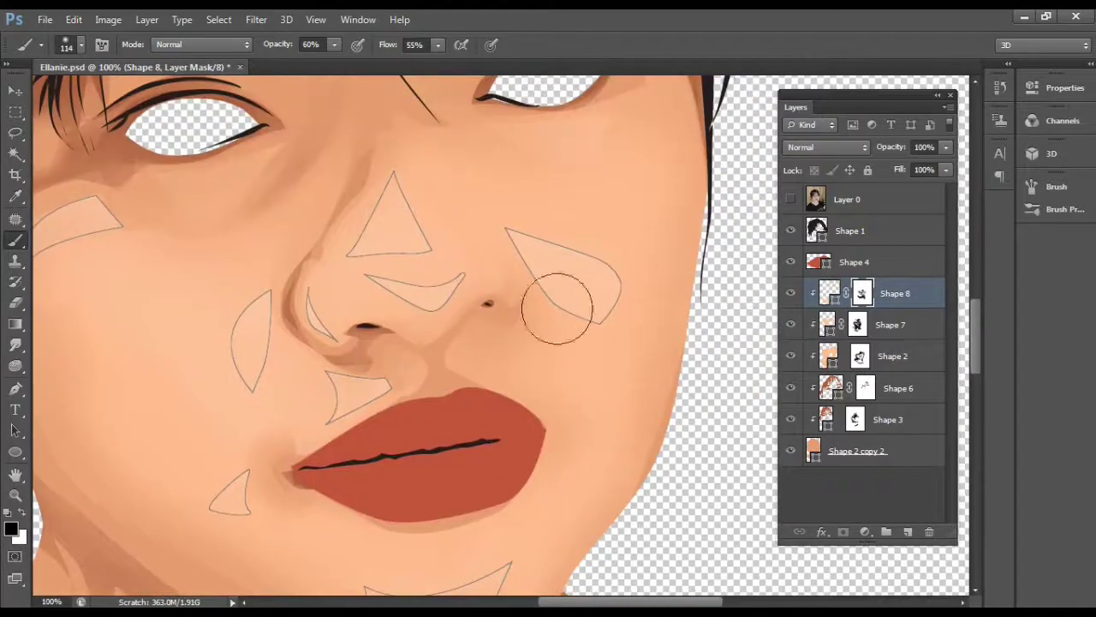
scroll(411, 261, up, 2)
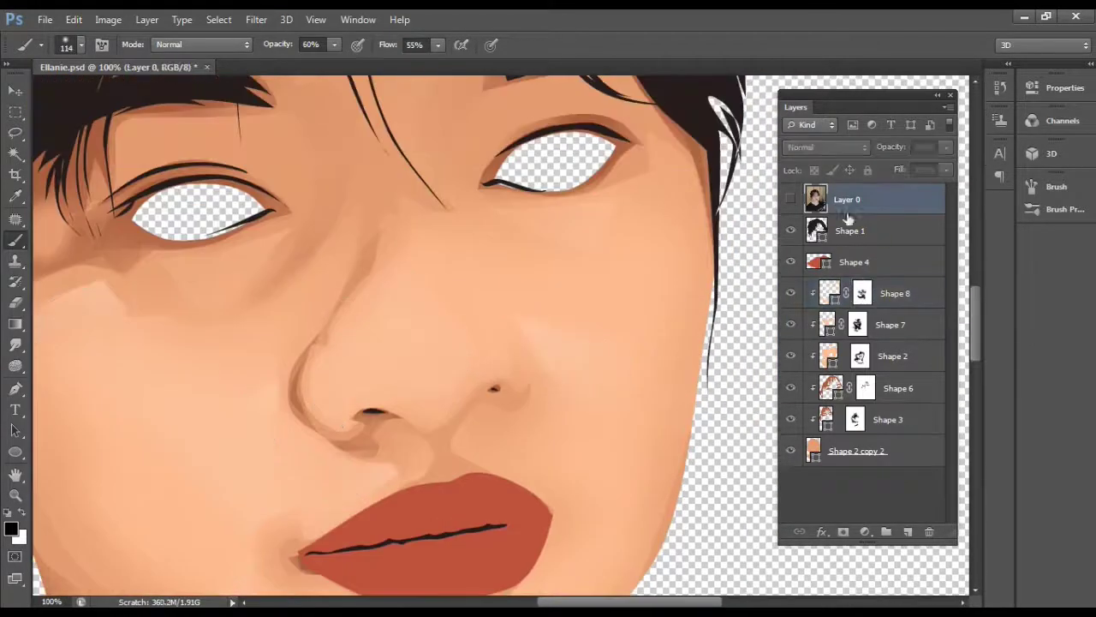
click(874, 199)
key(ctrl+minus)
key(ctrl+minus)
key(ctrl+minus)
- Toggle the reference photo and reset colours to black over white on Shape 8's mask
click(790, 200)
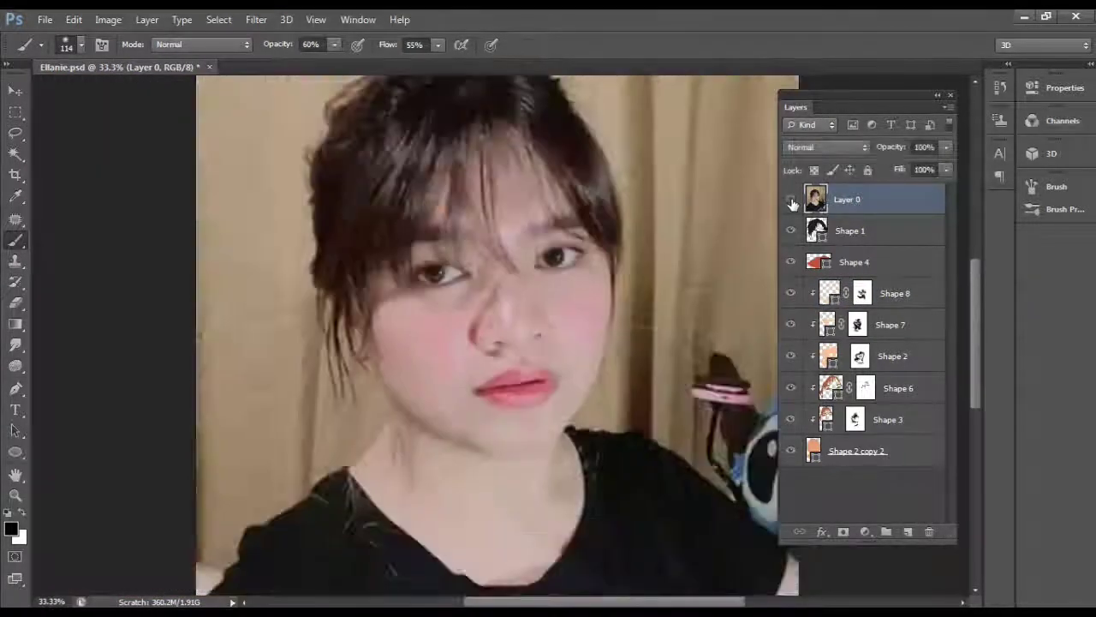
key(ctrl+plus)
key(ctrl+plus)
click(790, 200)
click(863, 292)
key(x)
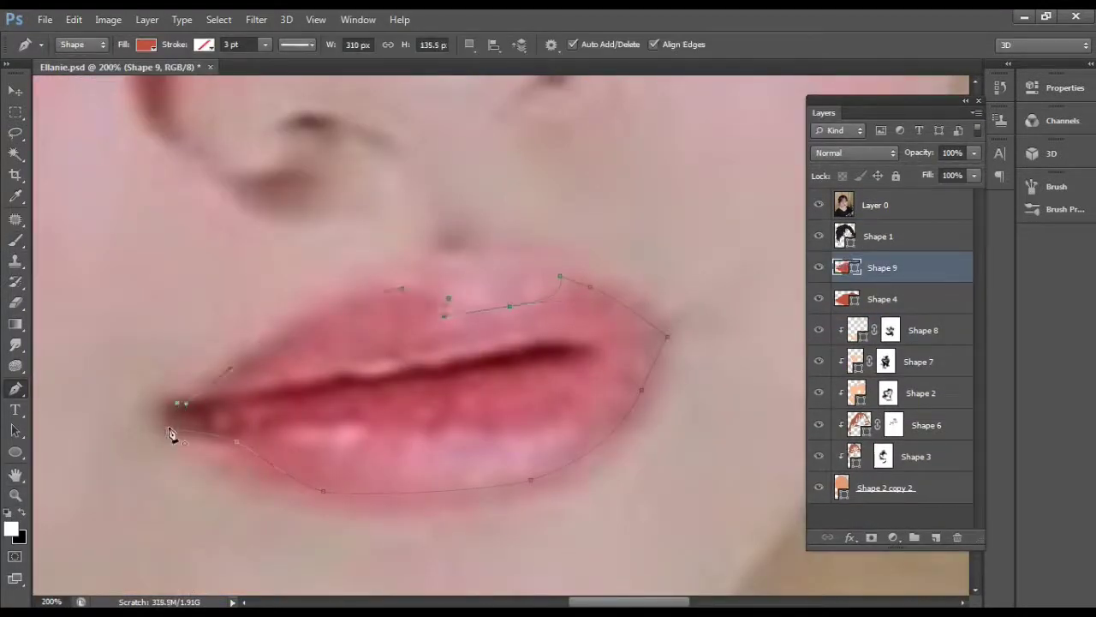
click(145, 44)
click(819, 205)
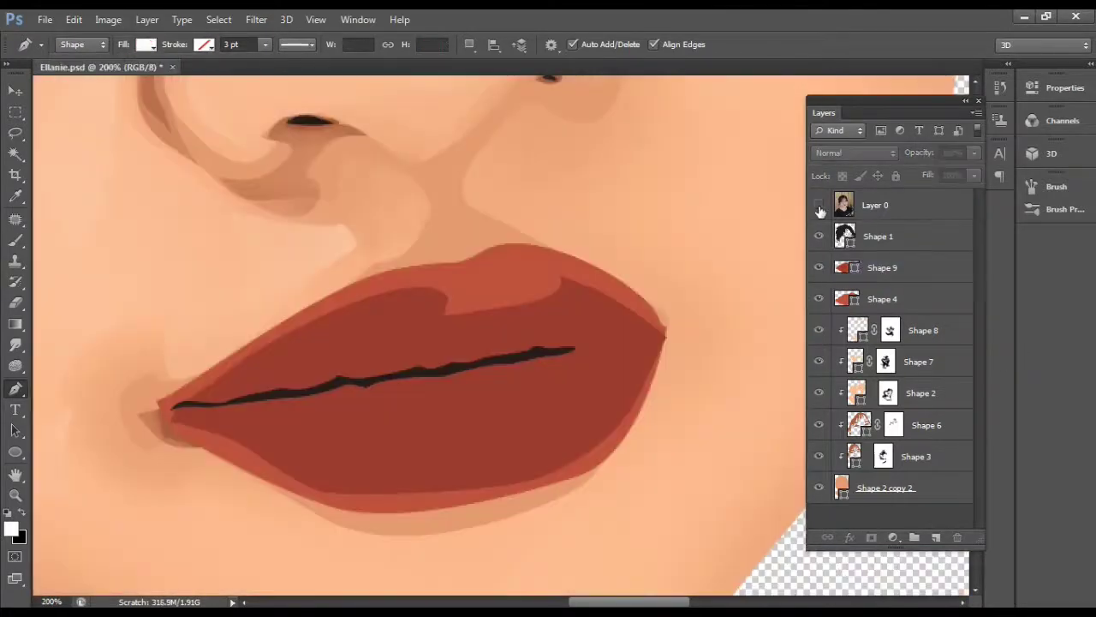
click(819, 205)
- Trace the lower lip shading shape from the lip corner, comparing it against the photo
drag(175, 423, 214, 438)
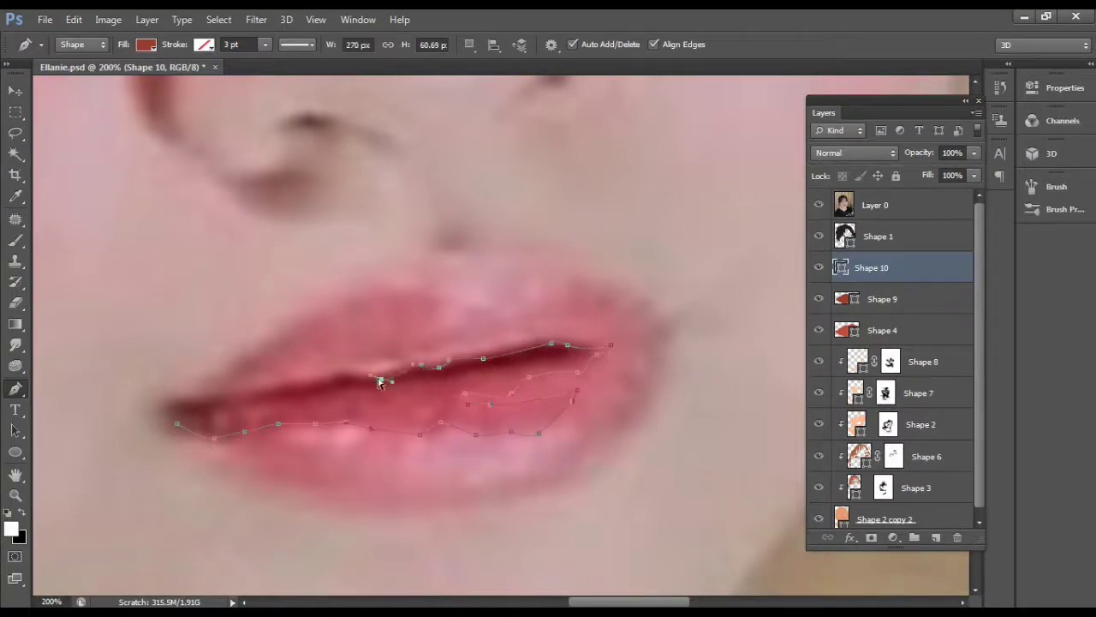
click(174, 404)
click(818, 205)
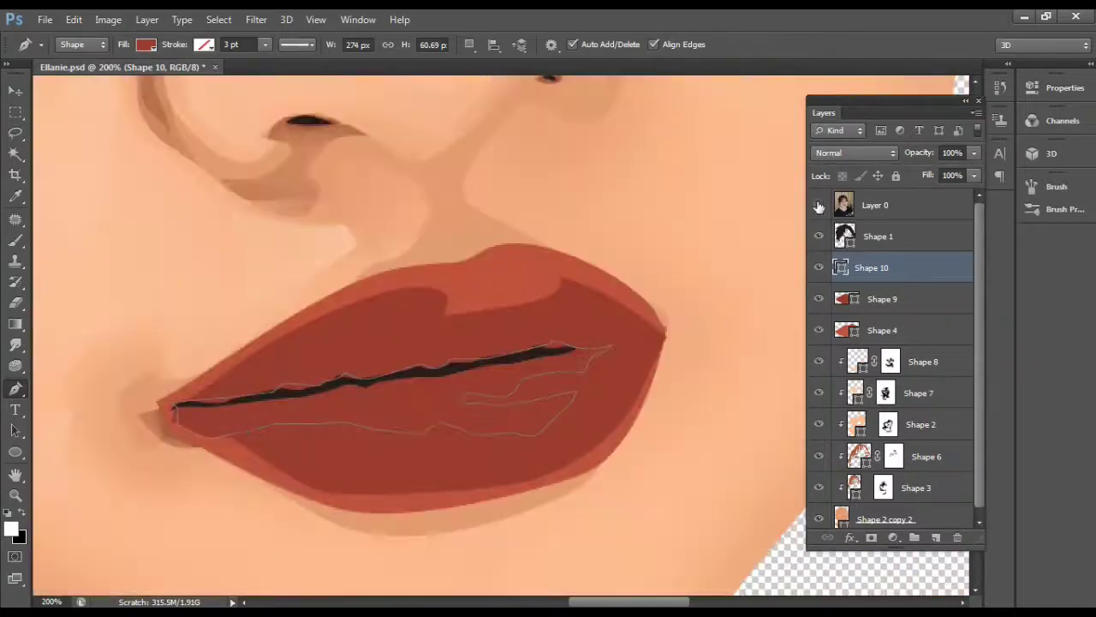
click(819, 205)
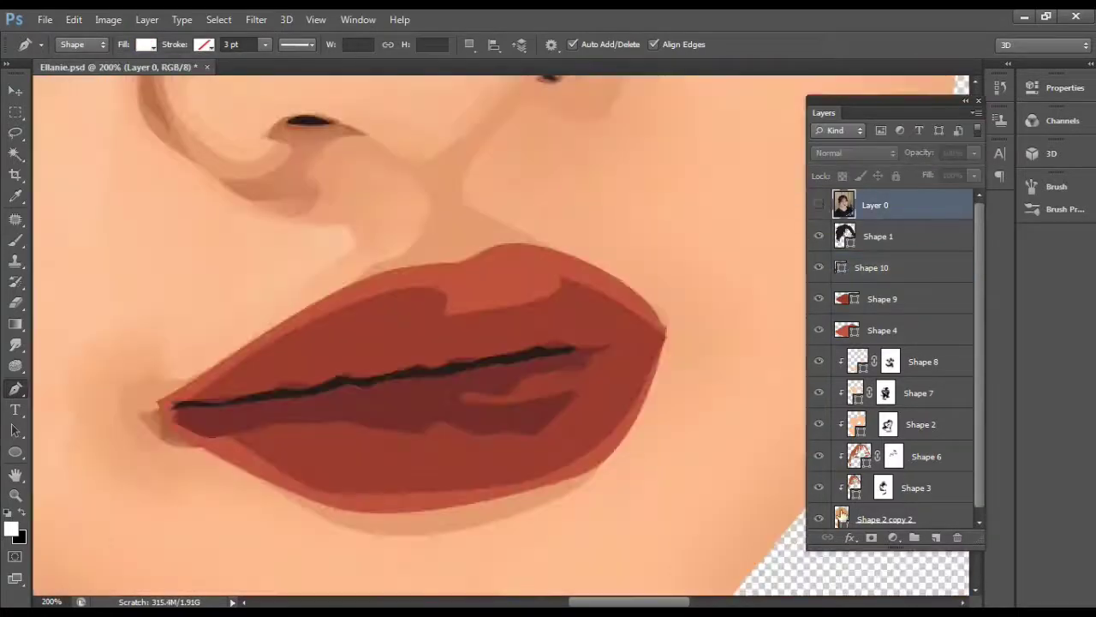
key(ctrl+minus)
key(ctrl+minus)
key(ctrl+plus)
key(ctrl+plus)
key(ctrl+plus)
click(819, 205)
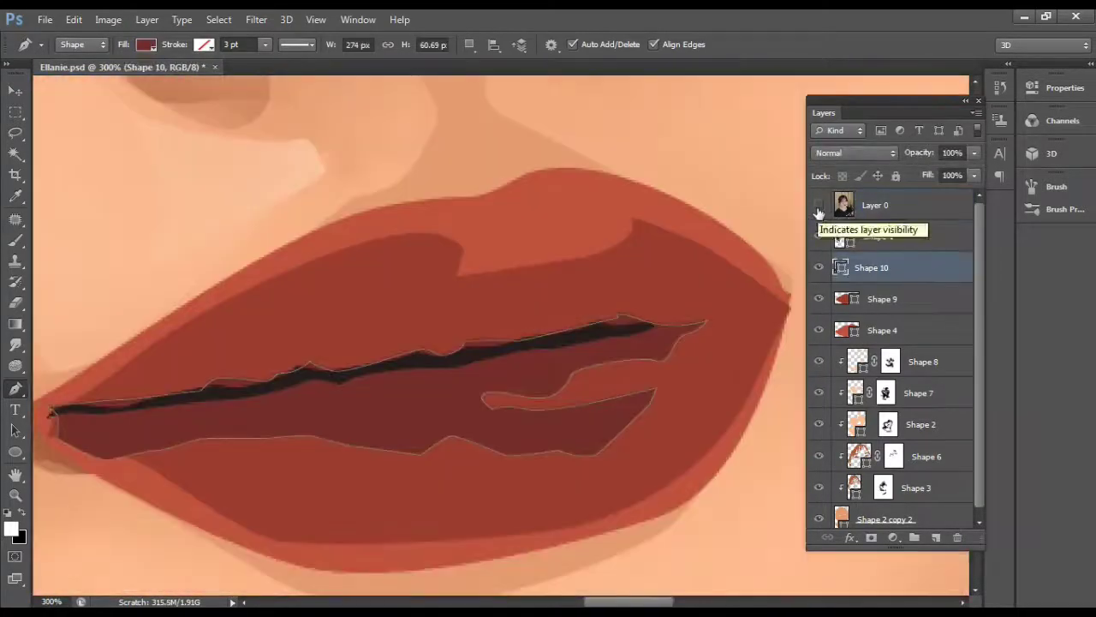
- Hide the photo, mask the Shape 4 lip layer and brush-soften the upper and lower lip edges
click(882, 329)
click(871, 537)
key(ctrl+minus)
key(b)
drag(289, 514, 673, 477)
- Soften more of the lip edge while comparing against the reference photo
click(819, 204)
mouse_move(391, 196)
mouse_down()
mouse_move(681, 225)
mouse_move(502, 188)
mouse_up()
click(819, 204)
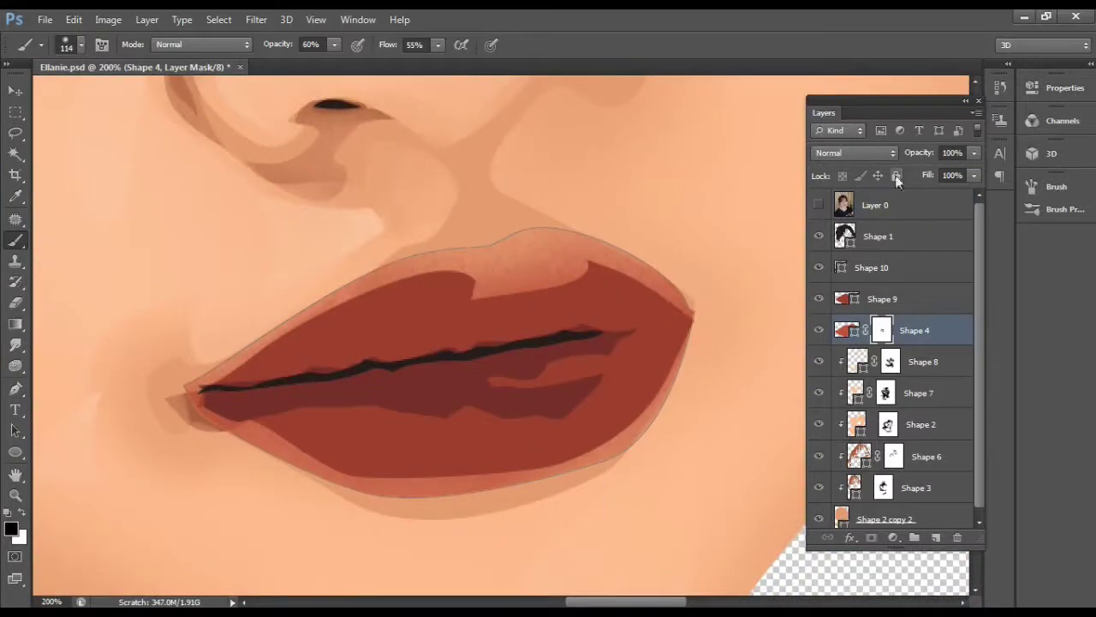
- Mask Shape 9 and paint its lip edges black at 21% brush opacity
click(875, 204)
click(818, 205)
click(882, 298)
drag(734, 390, 619, 476)
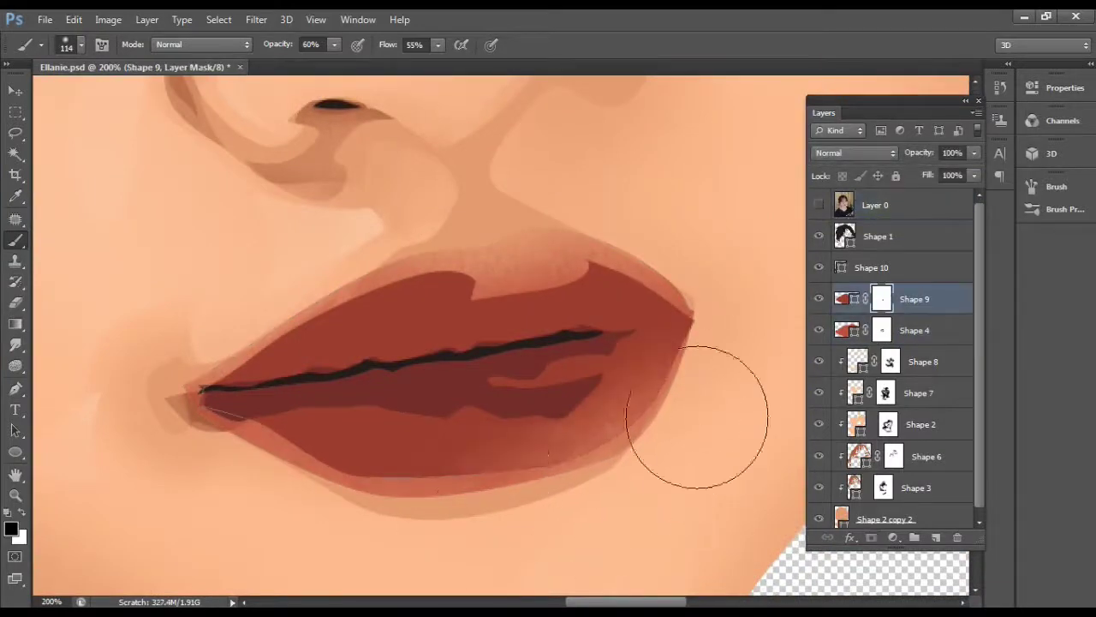
key(2)
key(1)
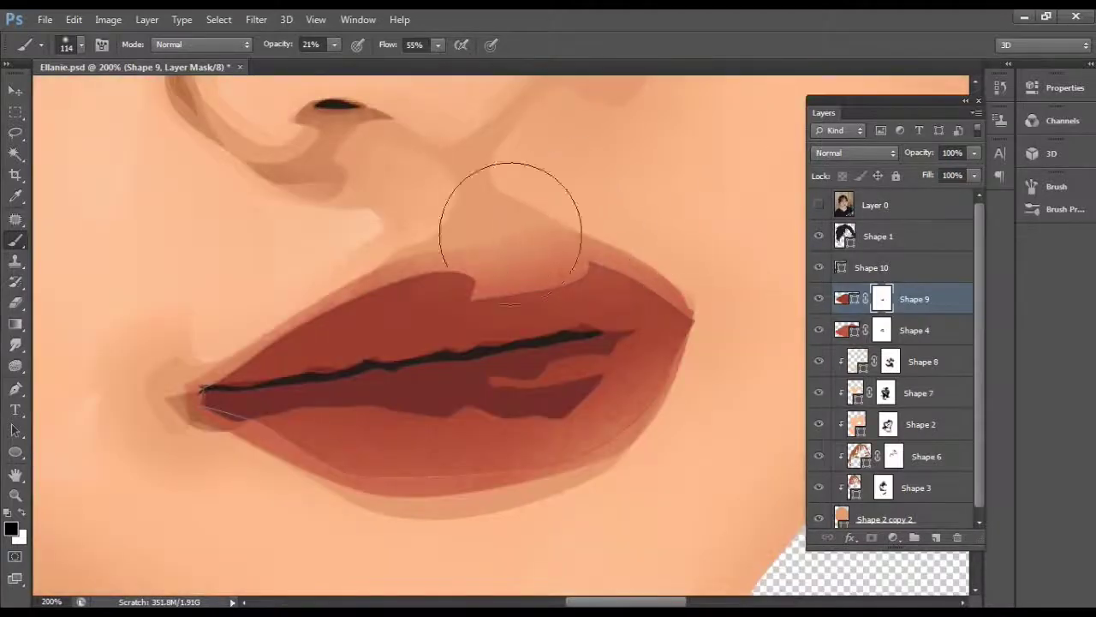
drag(411, 241, 342, 257)
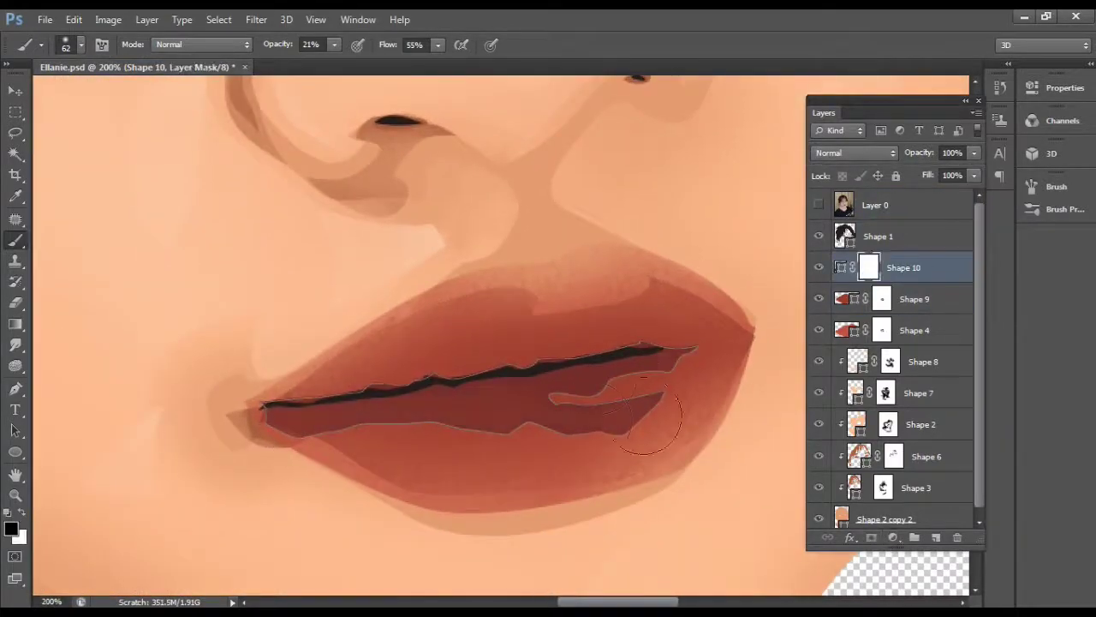
key(ctrl+minus)
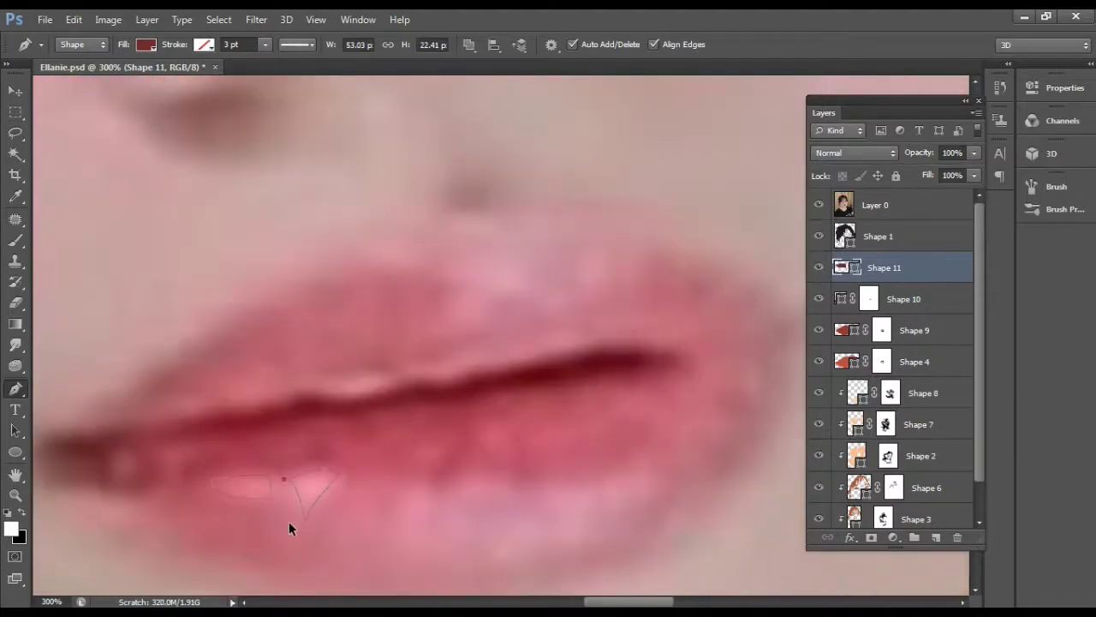
- Zoom in on the lower lip and back out a step
key(ctrl+plus)
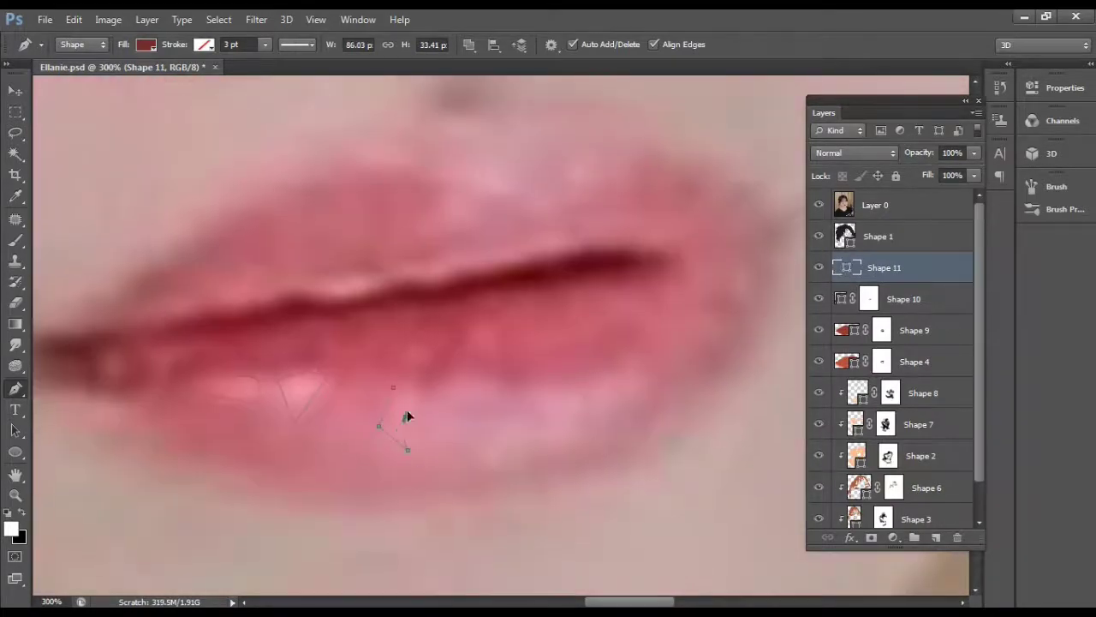
key(ctrl+minus)
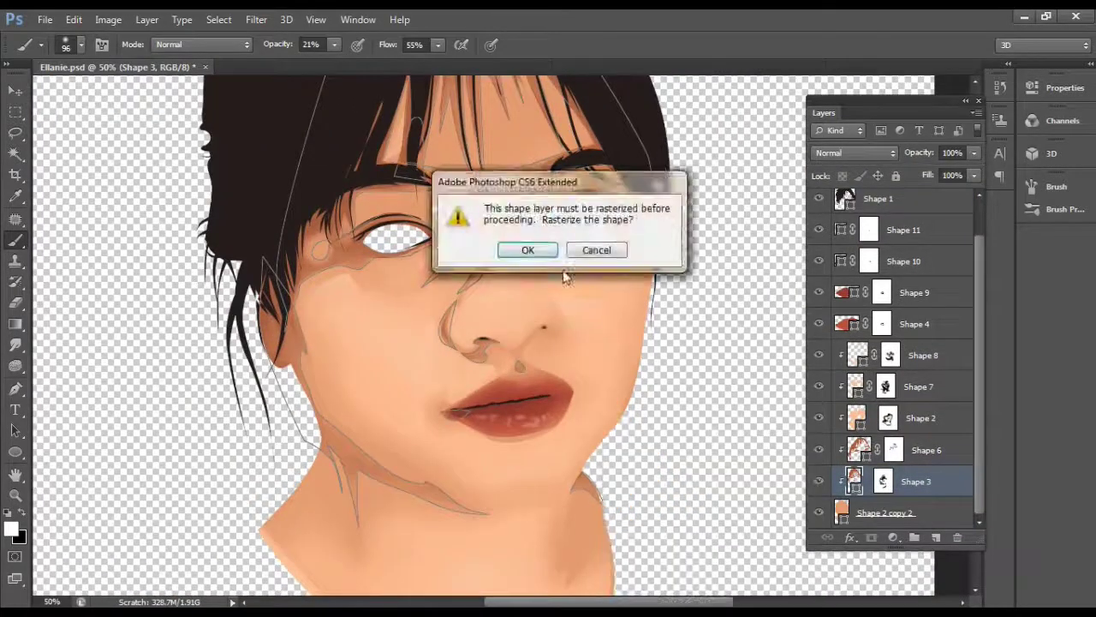
- Dismiss the rasterize prompt, target Shape 3's mask and bring the upper face into view
click(597, 249)
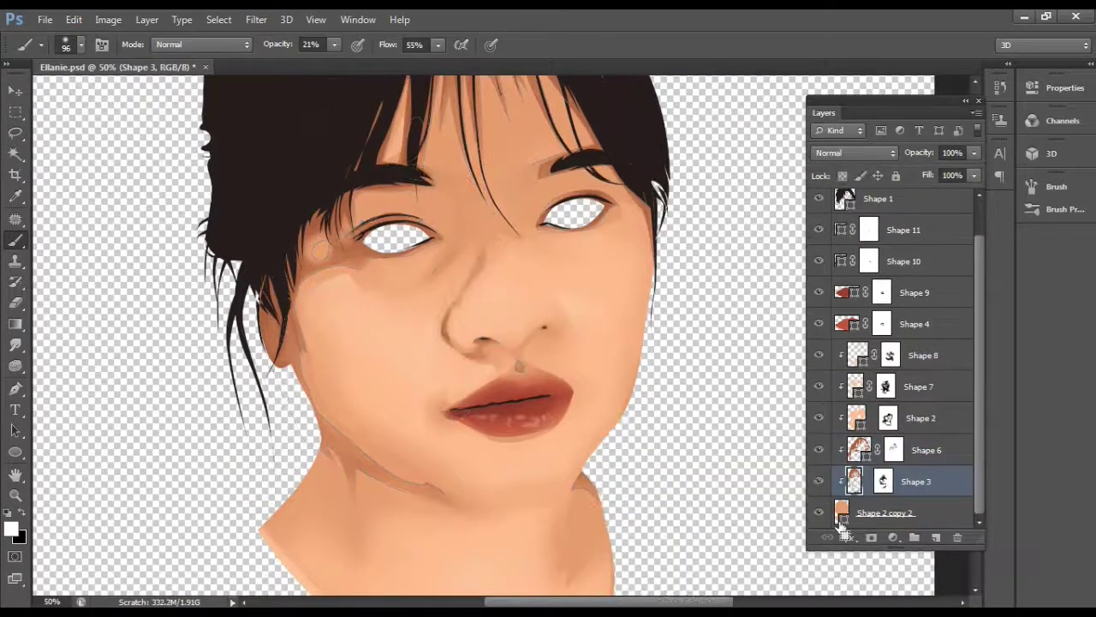
click(883, 481)
key(ctrl+plus)
drag(661, 546, 618, 396)
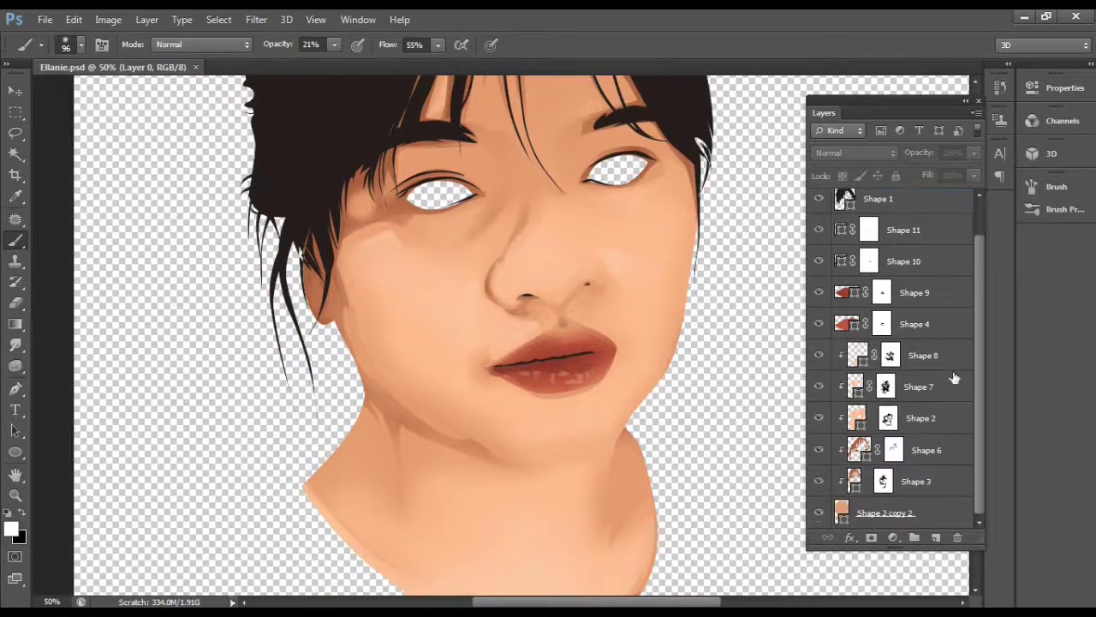
- Group the skin layers from Shape 8 down to the bottom into a group named 'Face'
click(954, 354)
shift+click(908, 512)
key(ctrl+g)
double_click(882, 386)
text(Face)
key(Return)
- Gather the lip layers from Shape 11 to Shape 4 into a Lips group
click(910, 269)
shift+click(912, 361)
drag(913, 361, 913, 537)
double_click(879, 261)
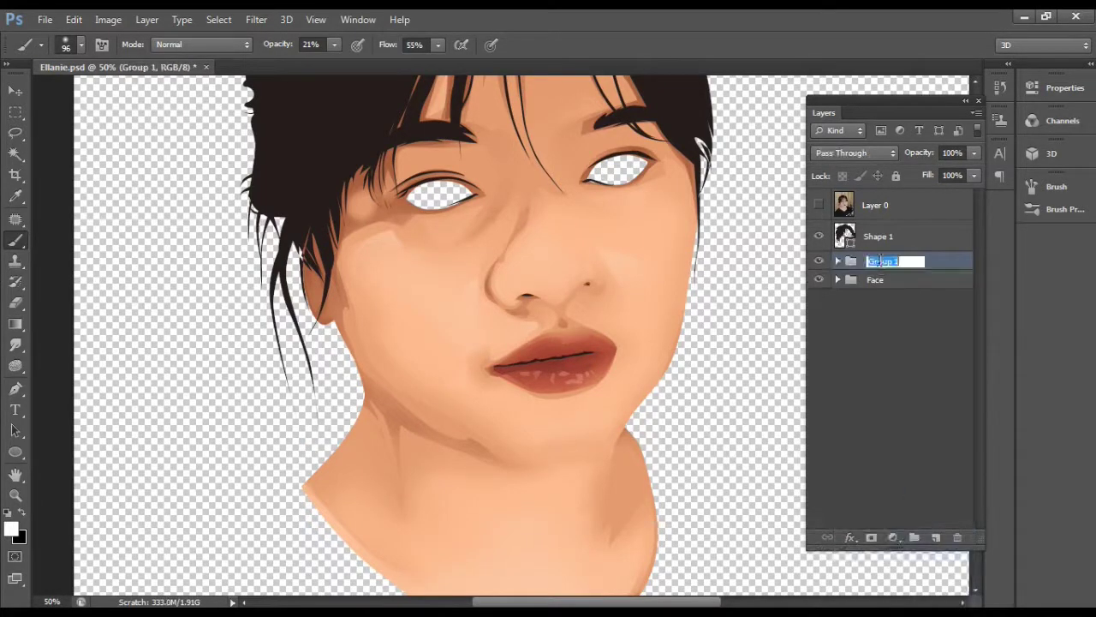
- Add a new empty layer below the Face group and trace the eye-white outline with the Pen
click(874, 281)
key(ctrl+shift+n)
key(Return)
key(ctrl+plus)
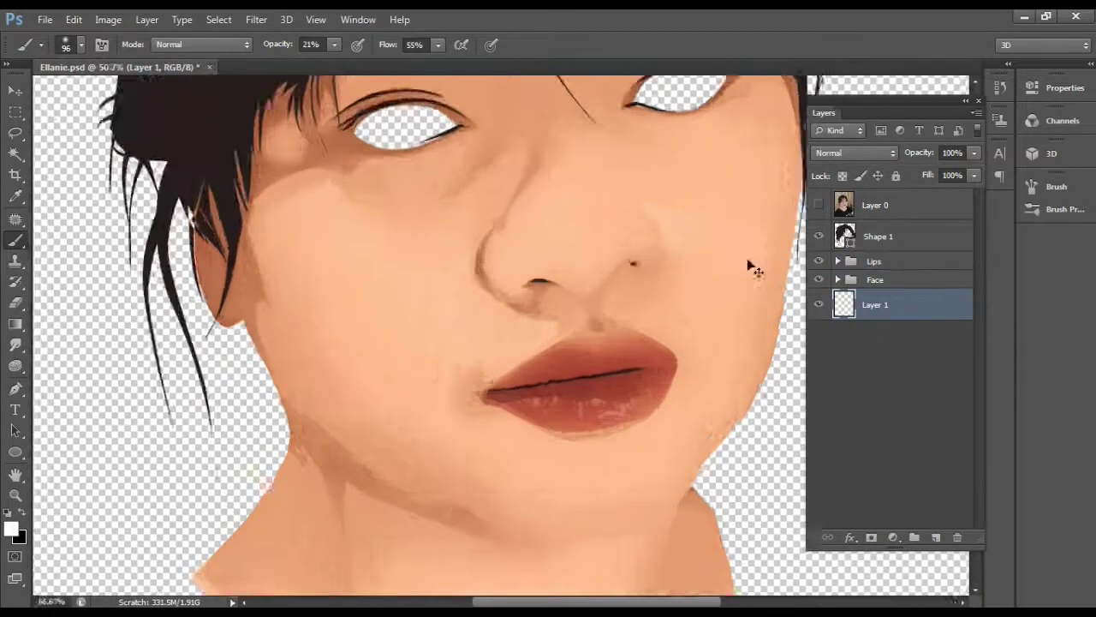
key(ctrl+plus)
key(p)
click(179, 289)
click(146, 44)
- Fill the eye-white shape with pale peach #f8dbc0
click(222, 76)
click(103, 219)
click(221, 76)
click(708, 364)
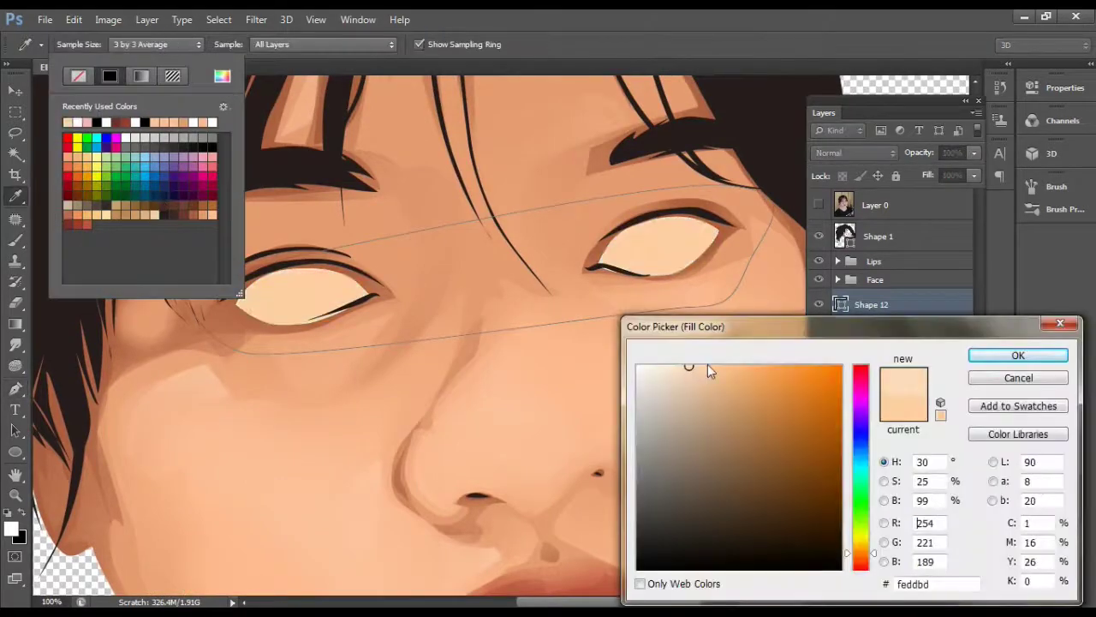
key(Return)
key(ctrl+minus)
key(ctrl+minus)
click(145, 45)
click(222, 76)
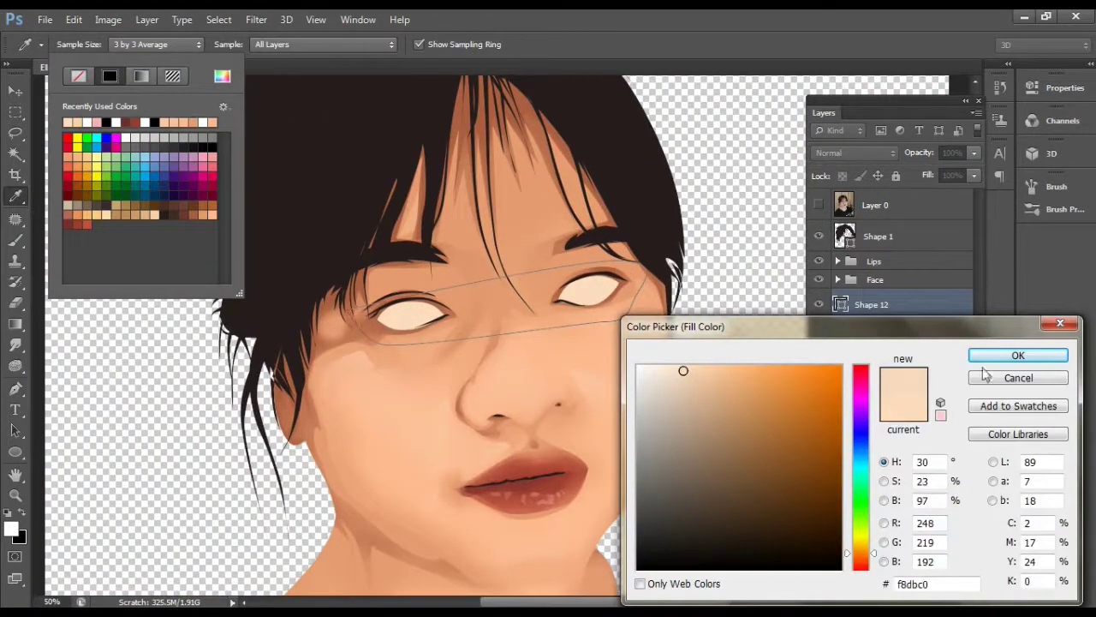
key(Return)
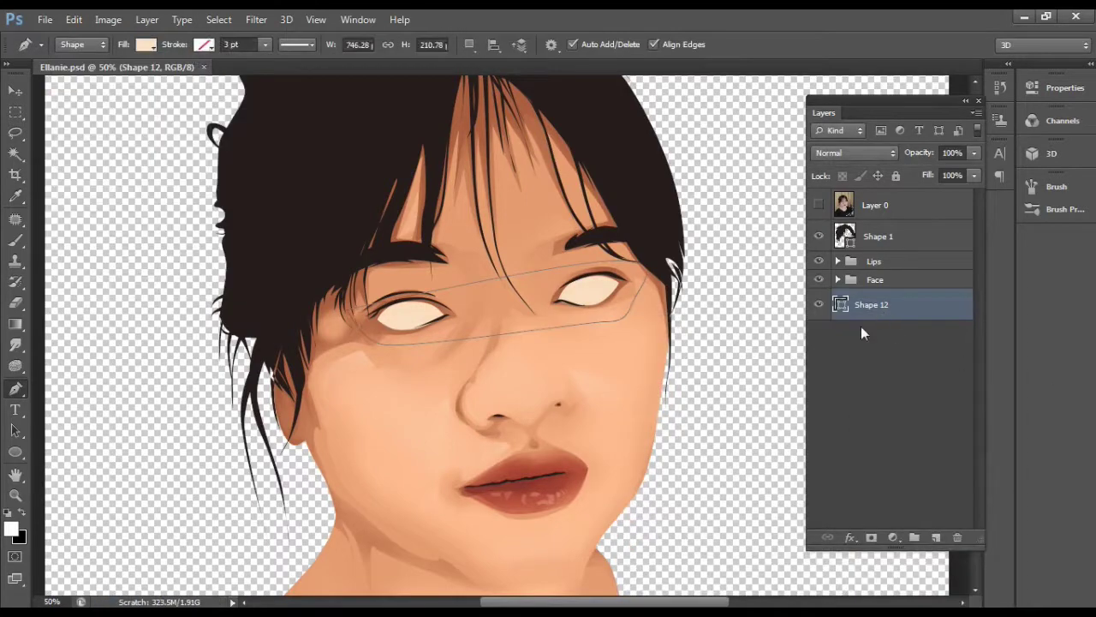
- Create a new empty layer, show the reference photo and zoom in on the eye
key(ctrl+shift+alt+n)
click(819, 204)
key(ctrl+plus)
key(ctrl+plus)
key(ctrl+plus)
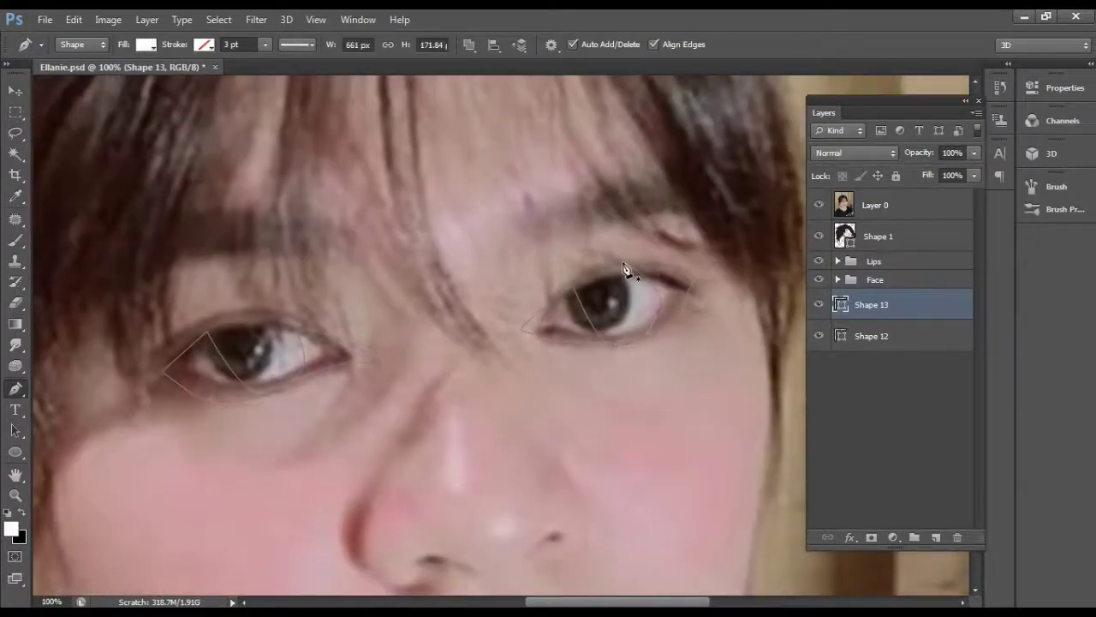
- Fill the eye-corner shape with muted pink #e8ae97
click(146, 45)
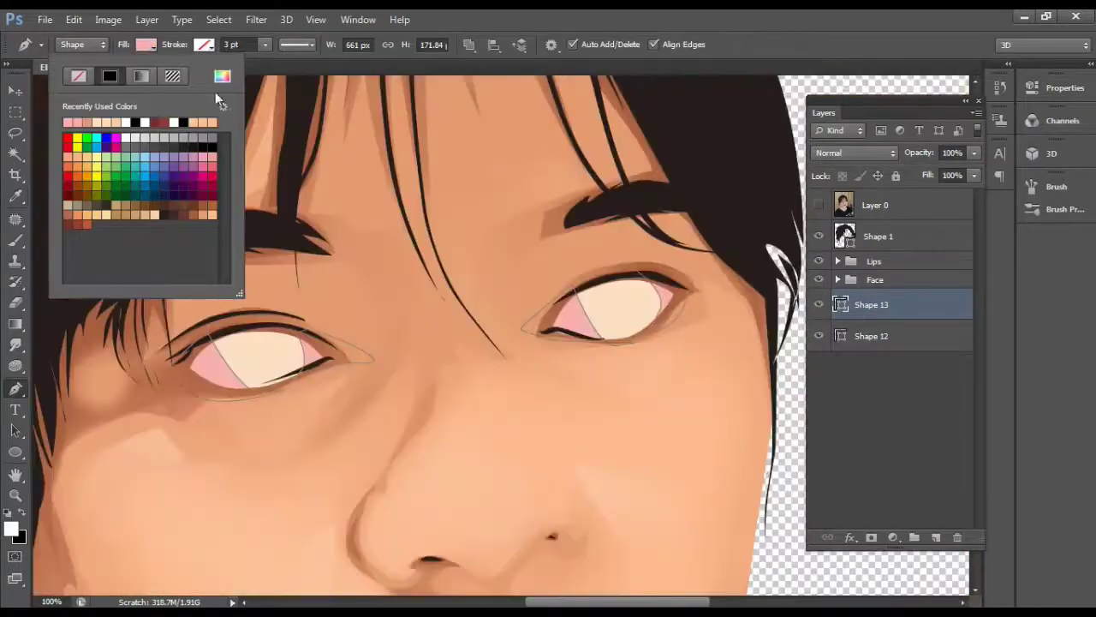
click(706, 380)
key(shift+Up)
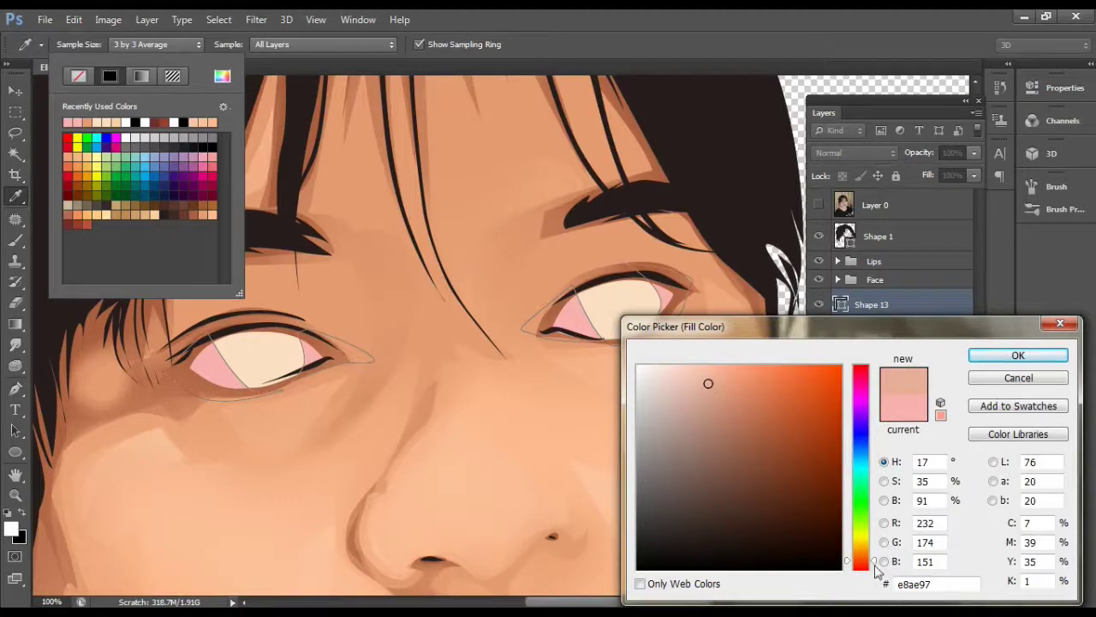
click(1006, 355)
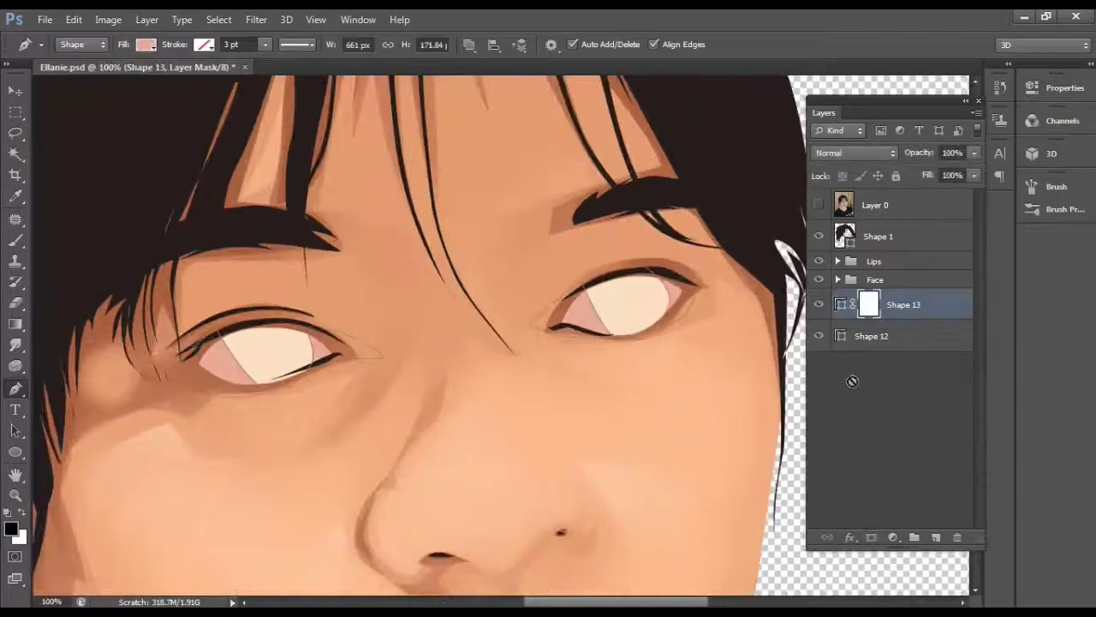
- Commit the left iris circle, duplicate it onto the right iris, and save the document
key(b)
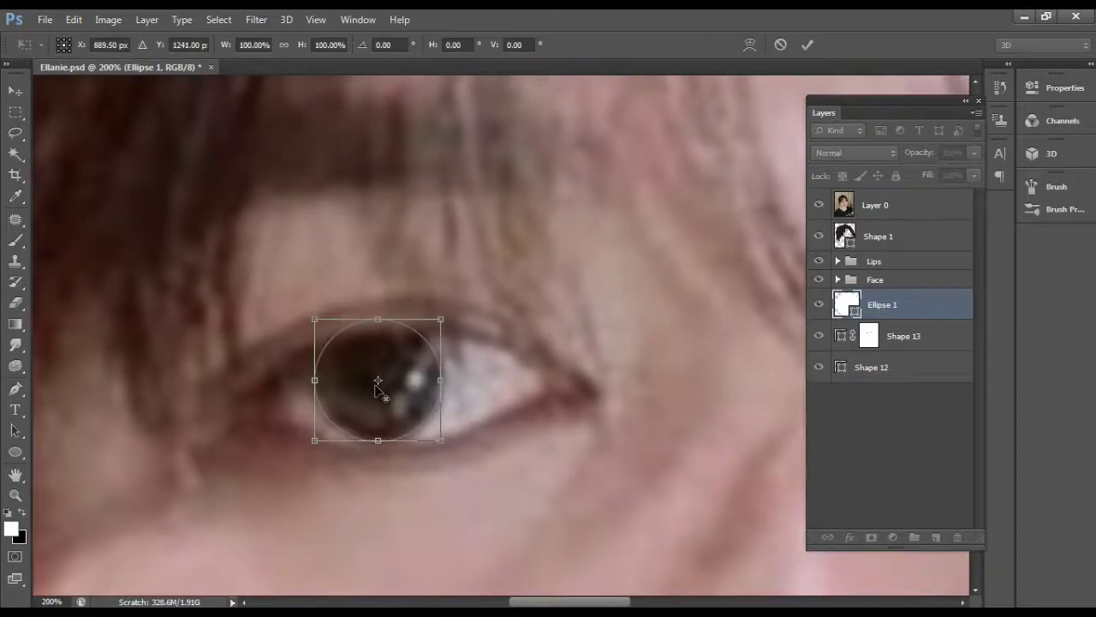
key(Return)
key(ctrl+j)
key(ctrl+minus)
key(ctrl+t)
drag(217, 360, 597, 328)
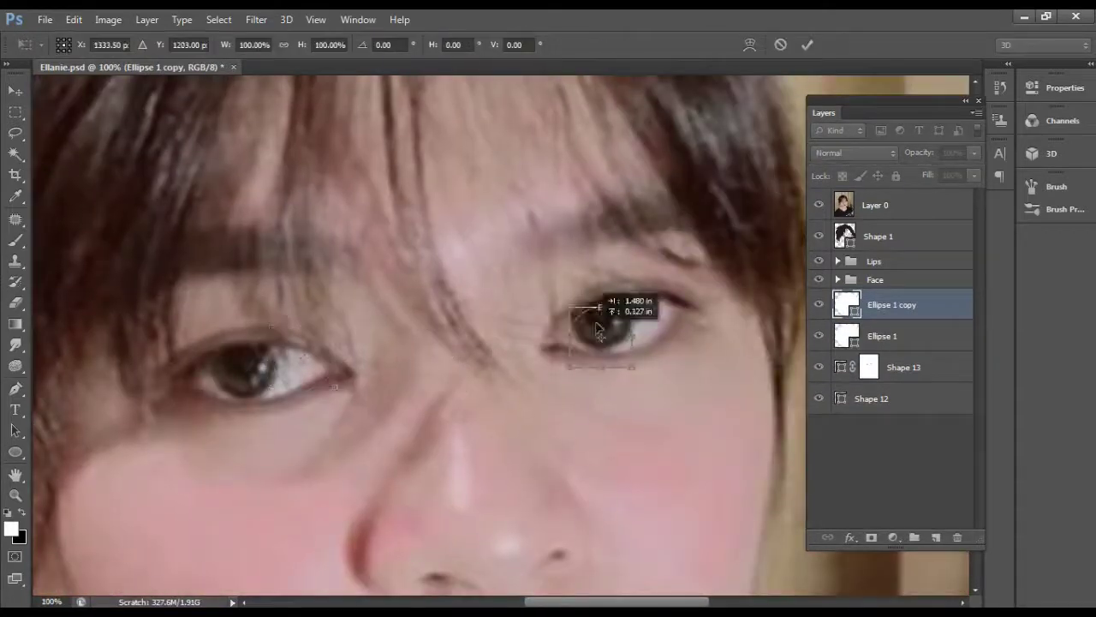
key(ctrl+s)
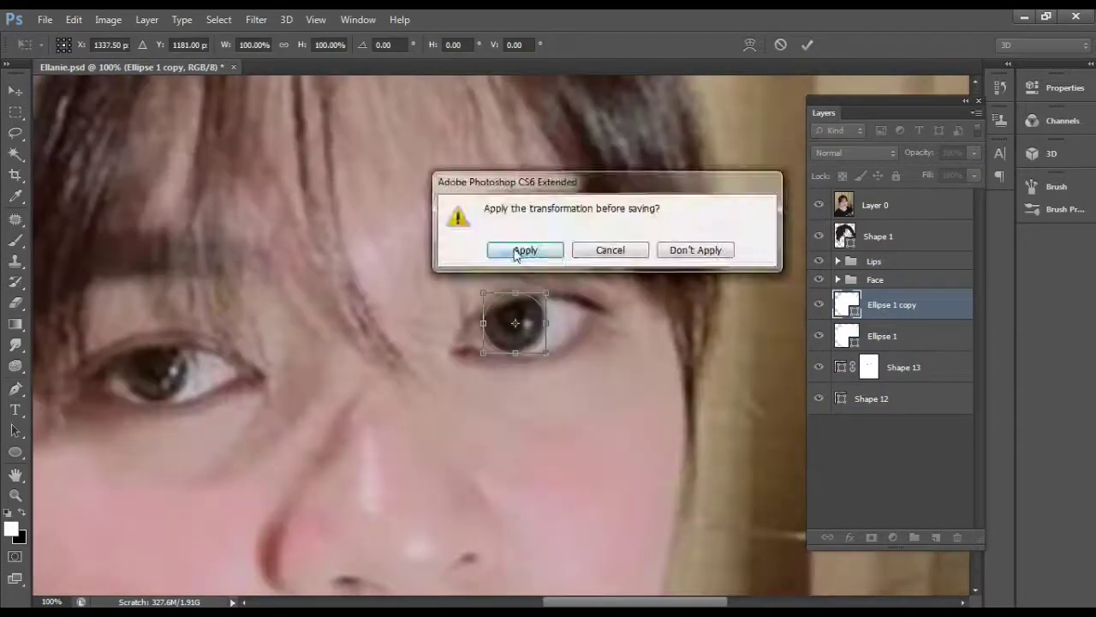
click(525, 250)
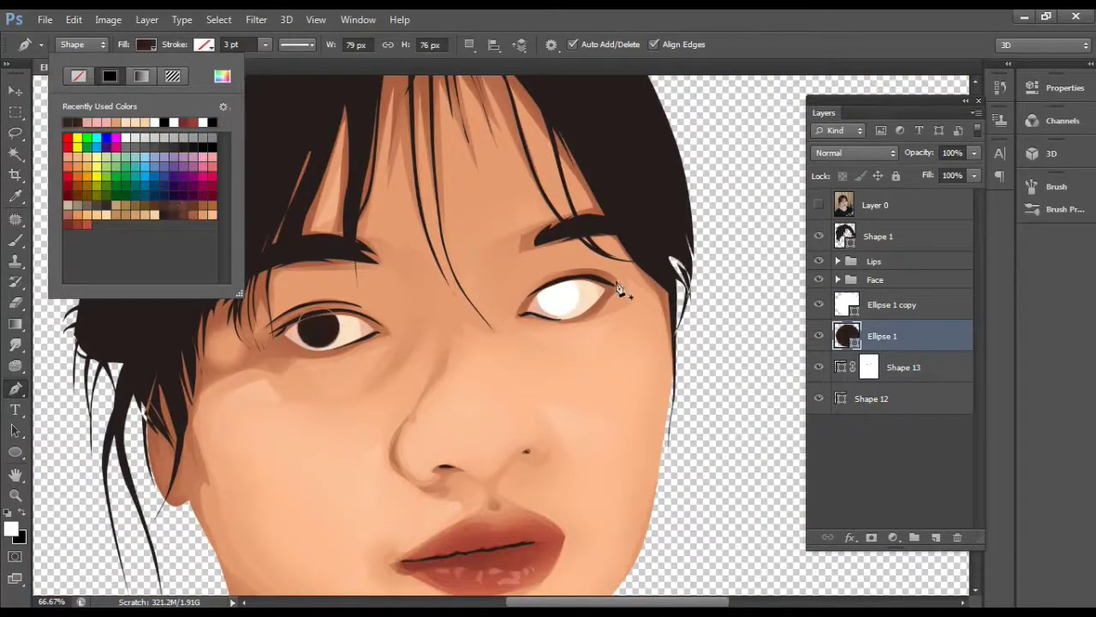
- Fill the right iris circle near-black and select the Ellipse 1 copy 2 layer
click(891, 304)
click(172, 208)
click(906, 460)
key(ctrl+minus)
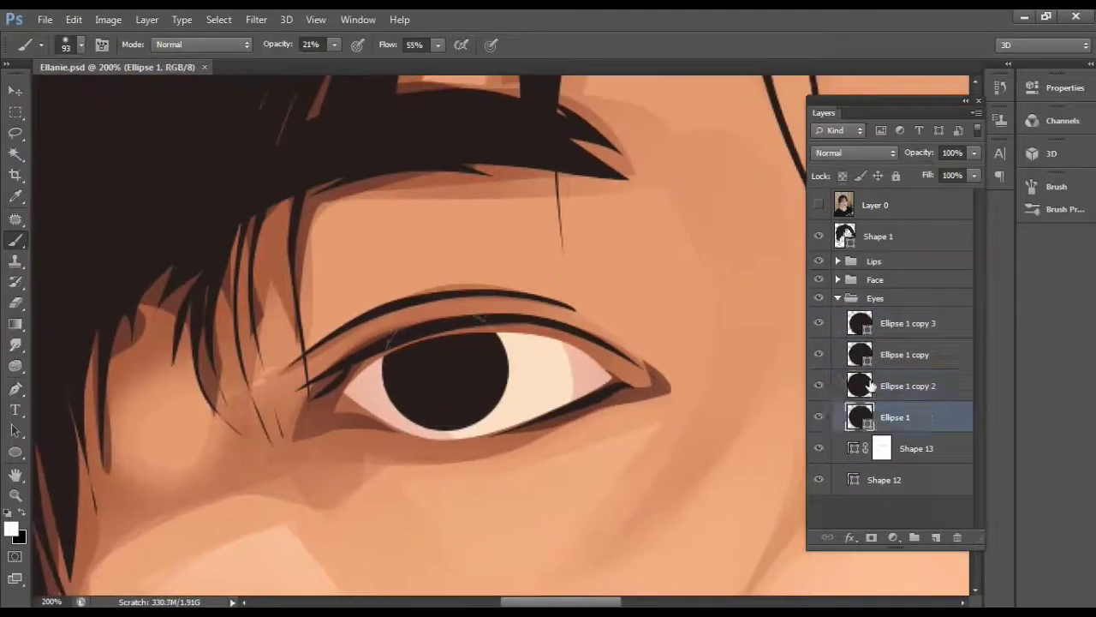
click(859, 387)
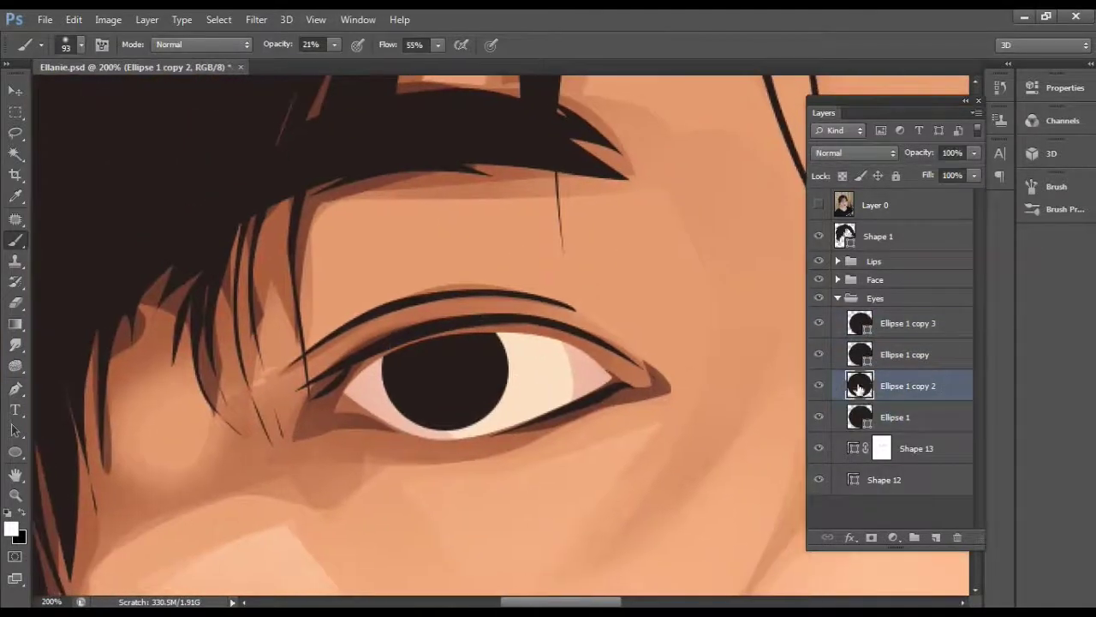
- Select the Ellipse 1 and Ellipse 1 copy 3 iris layers
key(ctrl+minus)
key(ctrl+t)
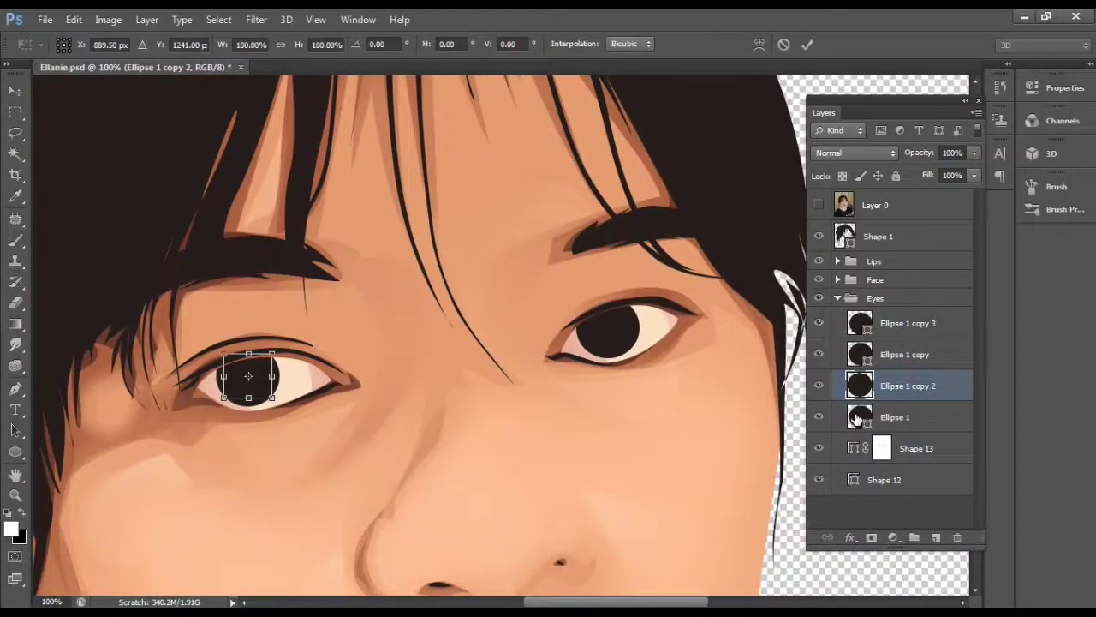
key(Return)
click(856, 418)
click(859, 322)
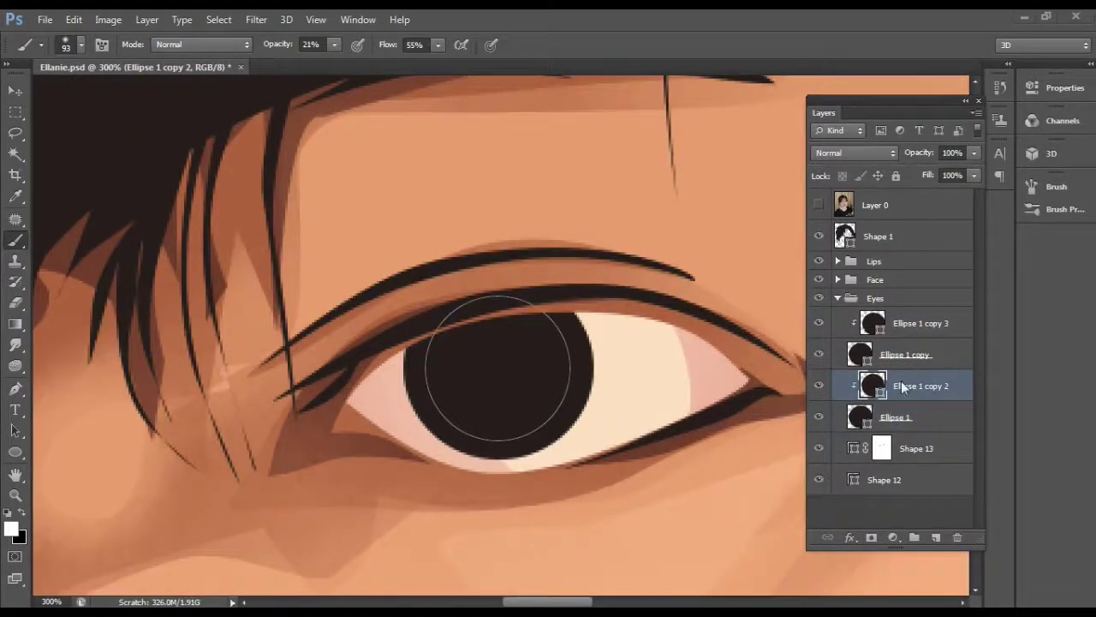
- Duplicate the iris, shrink it to half size as a pupil, and shade at 60% brush opacity
key(ctrl+j)
key(ctrl+t)
drag(570, 295, 536, 332)
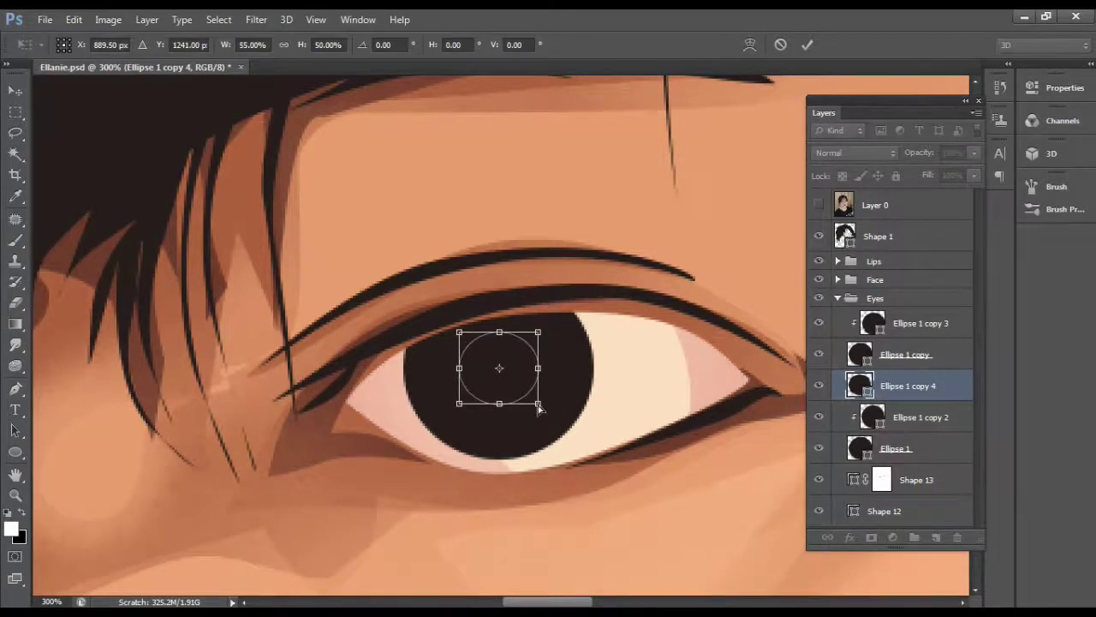
key(b)
key(Return)
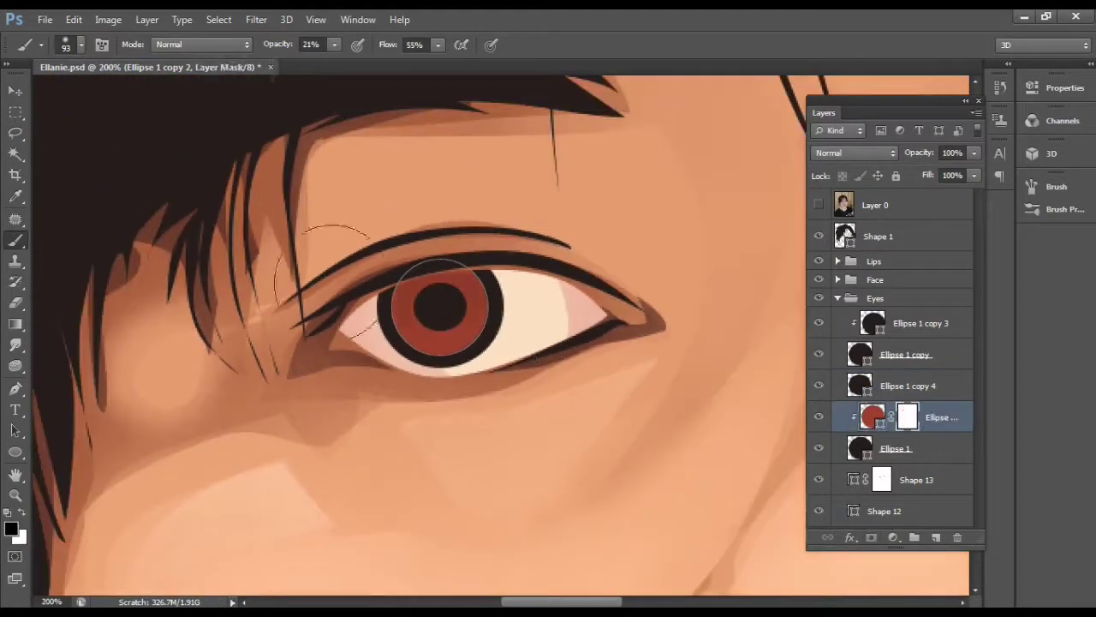
click(334, 45)
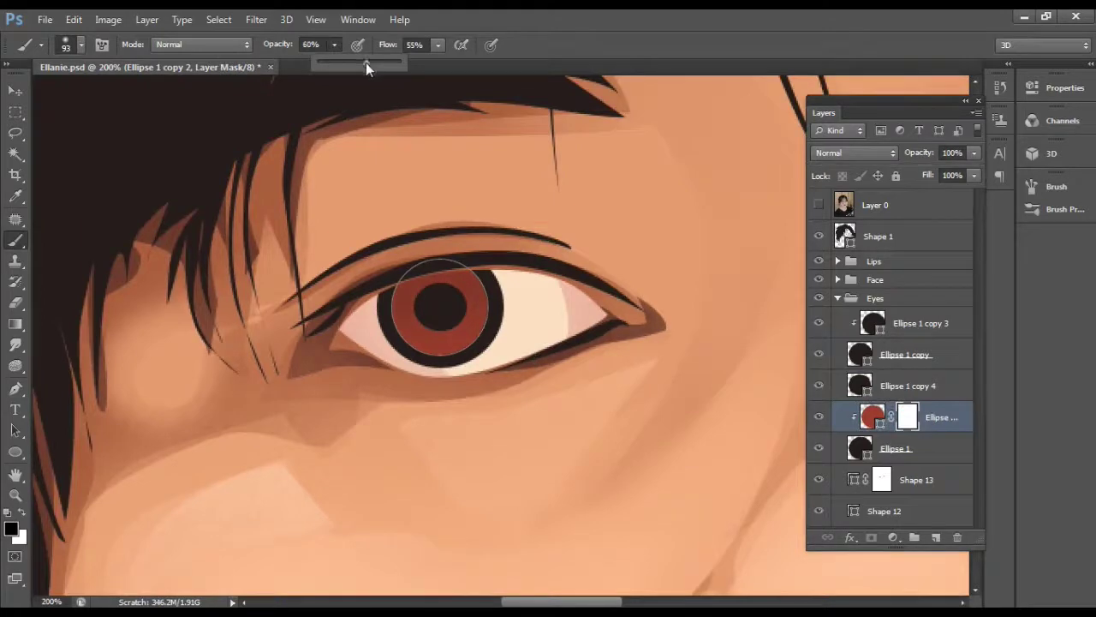
click(368, 64)
drag(439, 307, 438, 223)
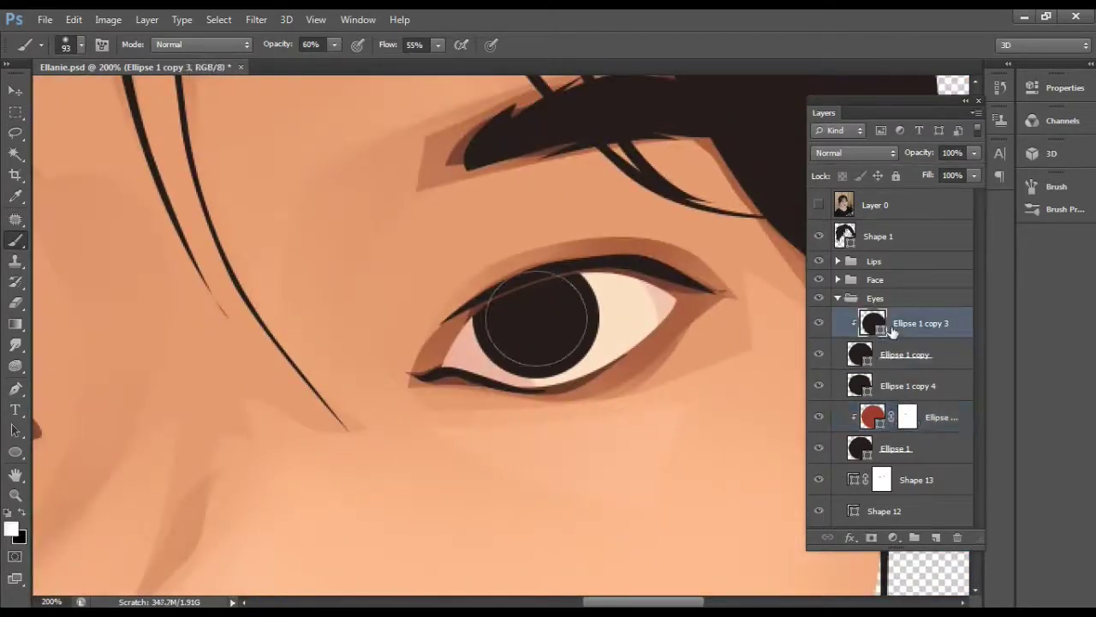
- Clip the Ellipse 1 copy 5 iris layer, fill it dark red, and shade the right iris
drag(908, 326, 908, 353)
key(ctrl+alt+g)
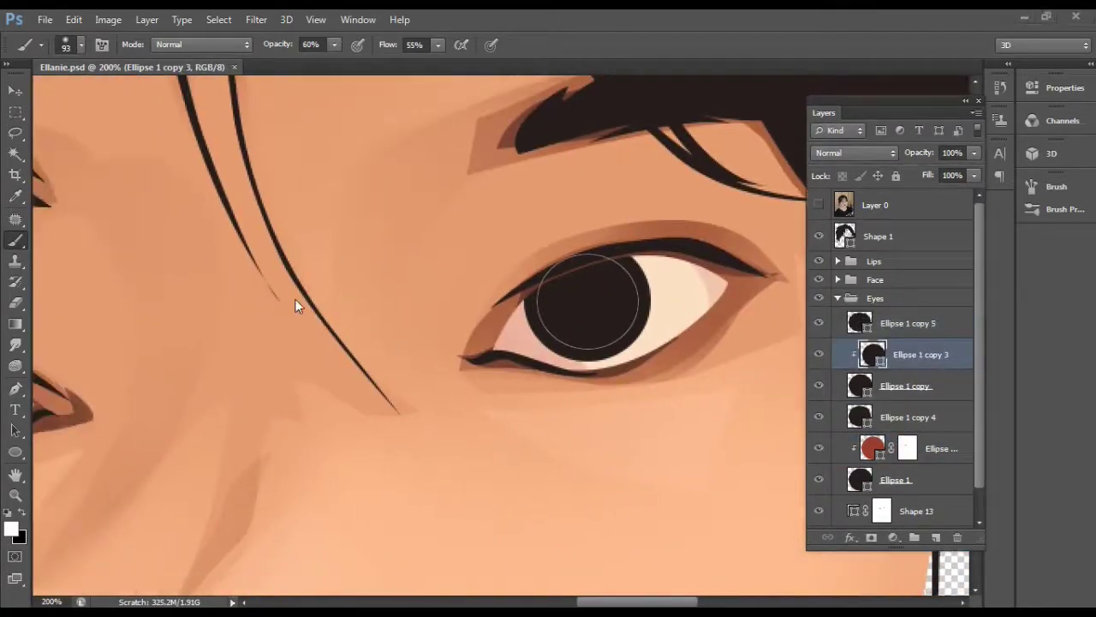
scroll(214, 171, left, 5)
key(p)
click(147, 45)
click(87, 218)
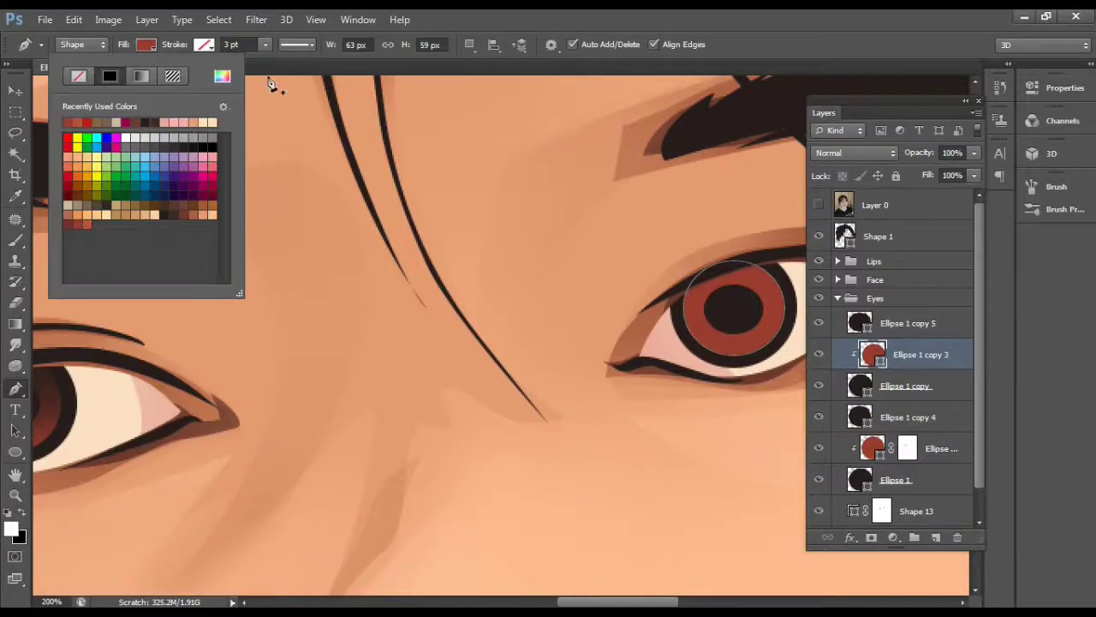
key(Escape)
scroll(583, 257, right, 5)
click(19, 243)
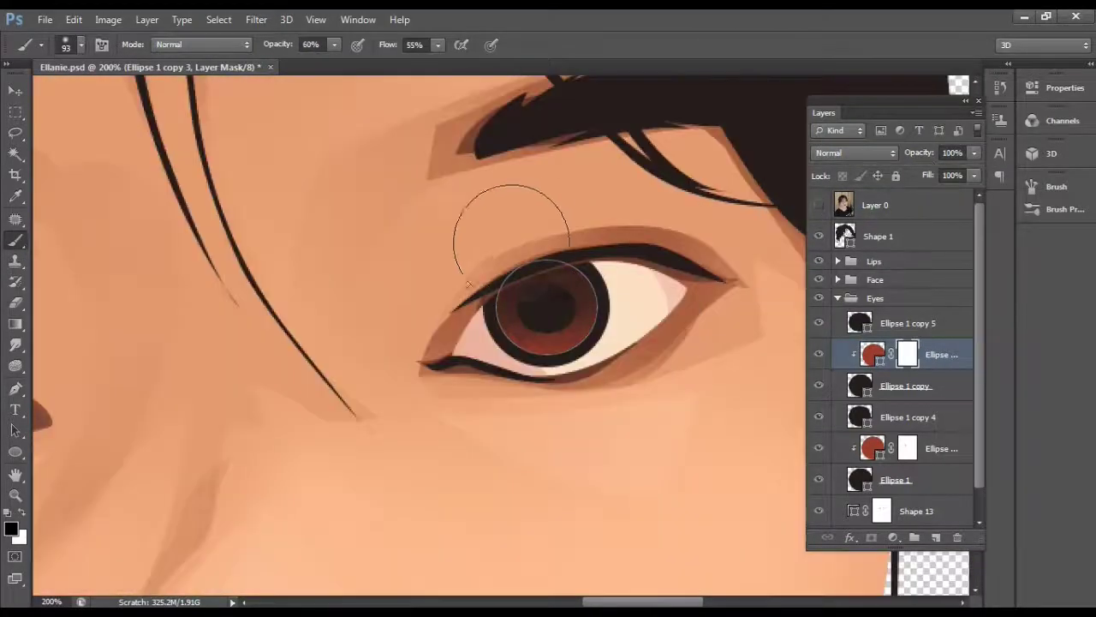
- Zoom out to both eyes, collapse the Lips group and expand the Eyes group
key(ctrl+minus)
click(908, 323)
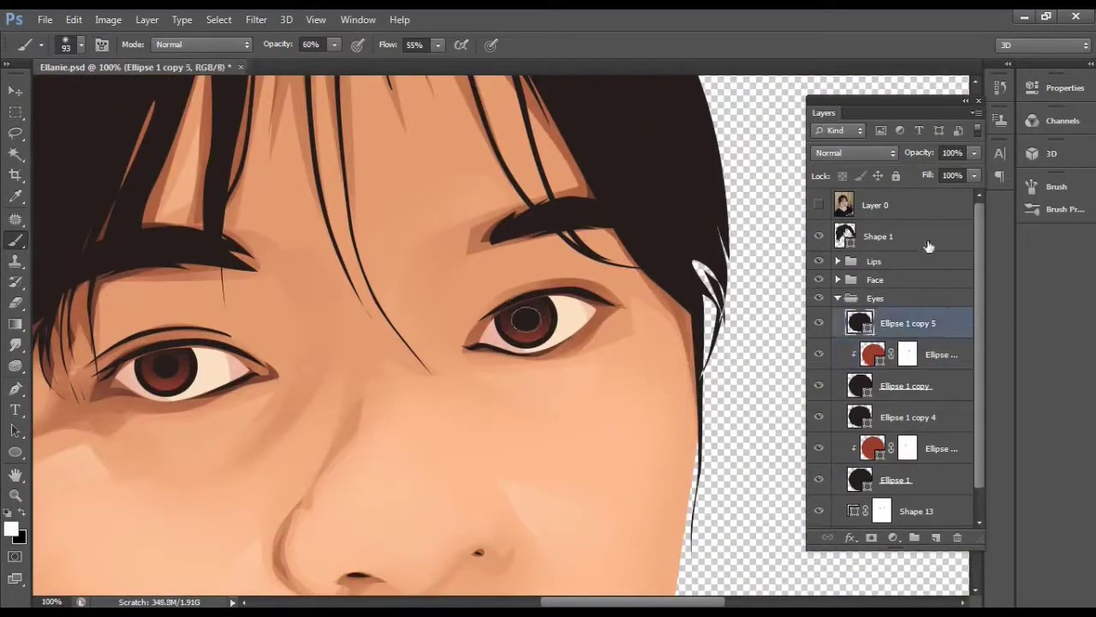
click(907, 205)
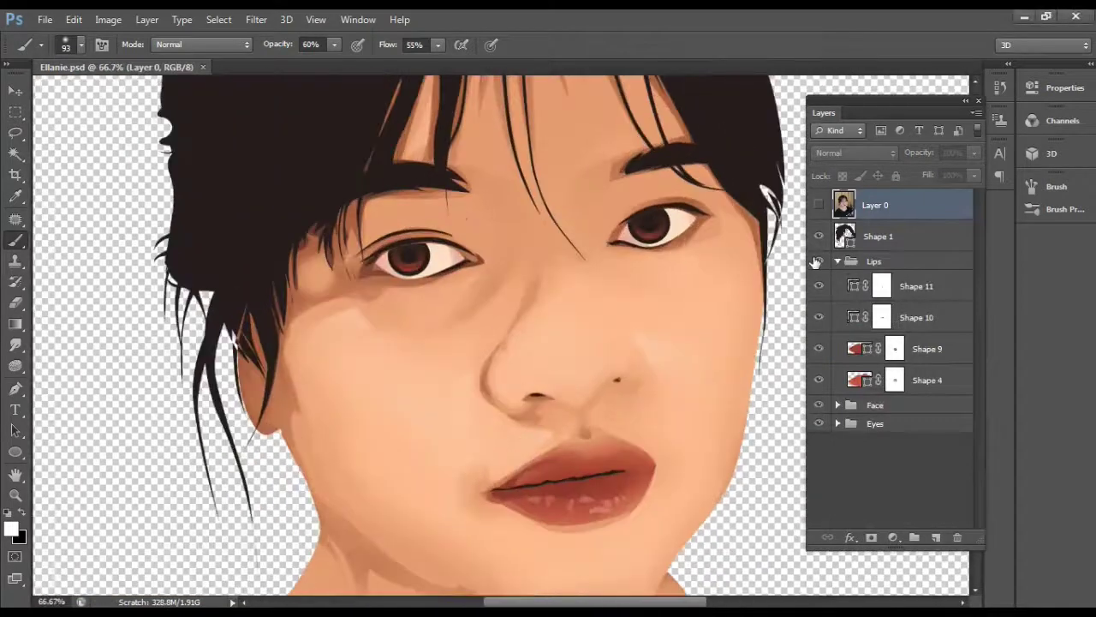
click(837, 260)
click(838, 298)
- Group the eye's ellipse layers into separate eye subgroups, naming one 'R'
scroll(891, 342, up, 2)
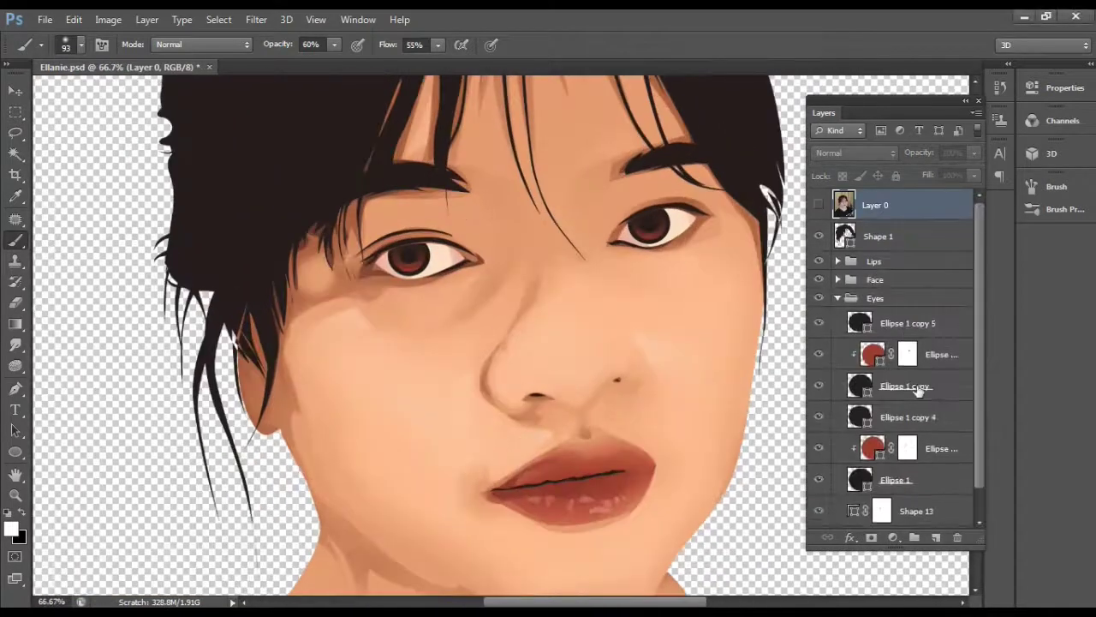
click(899, 323)
shift+click(893, 385)
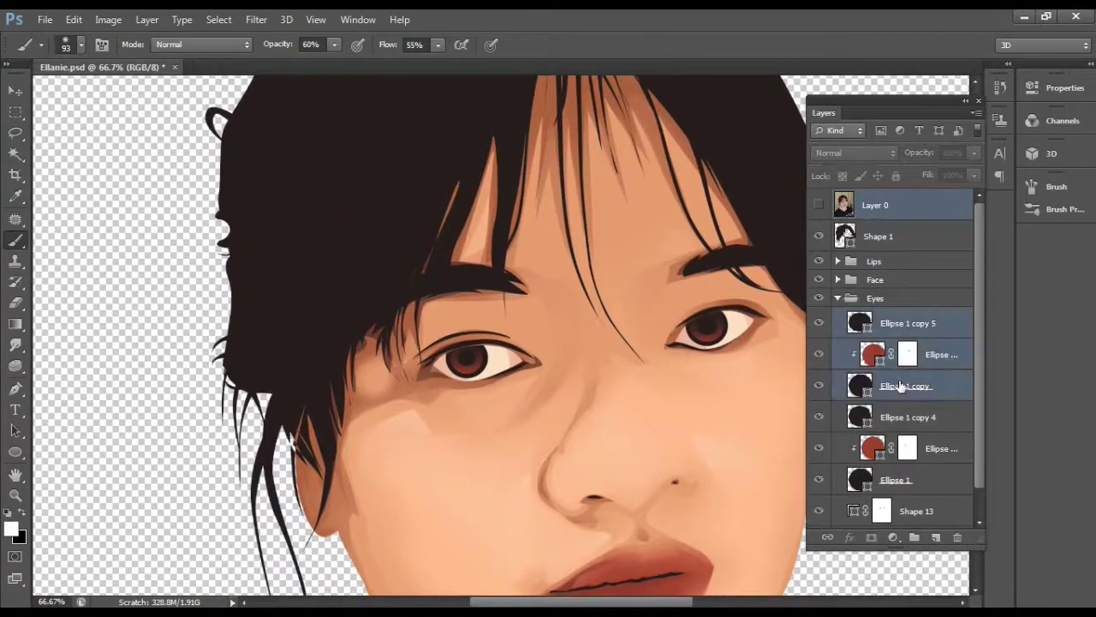
drag(894, 386, 916, 535)
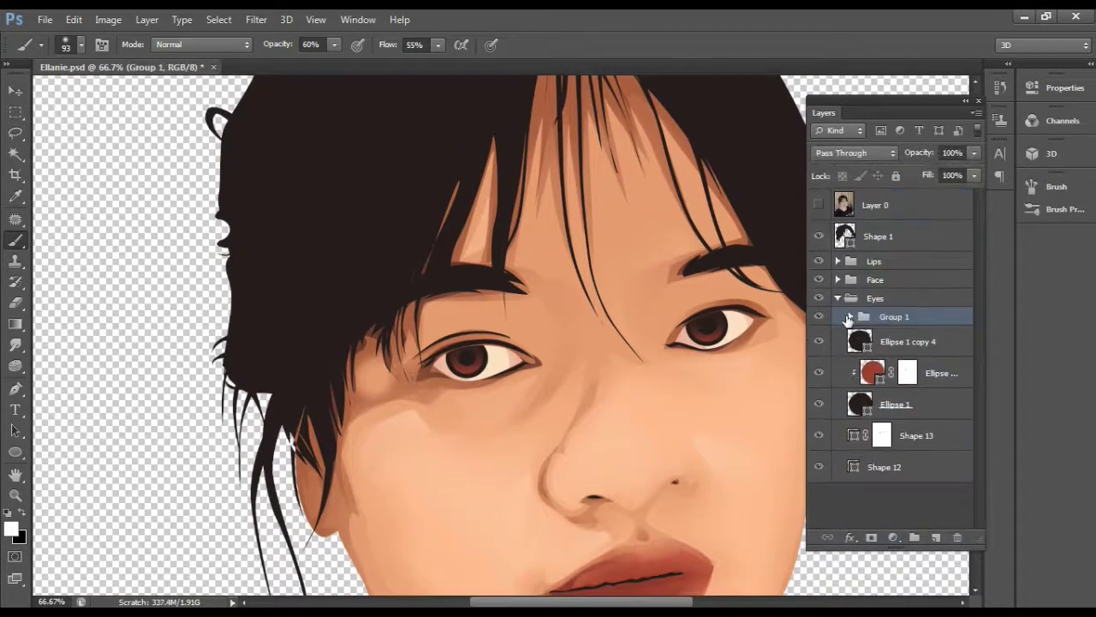
double_click(895, 316)
text(Right eye)
click(871, 351)
shift+click(894, 404)
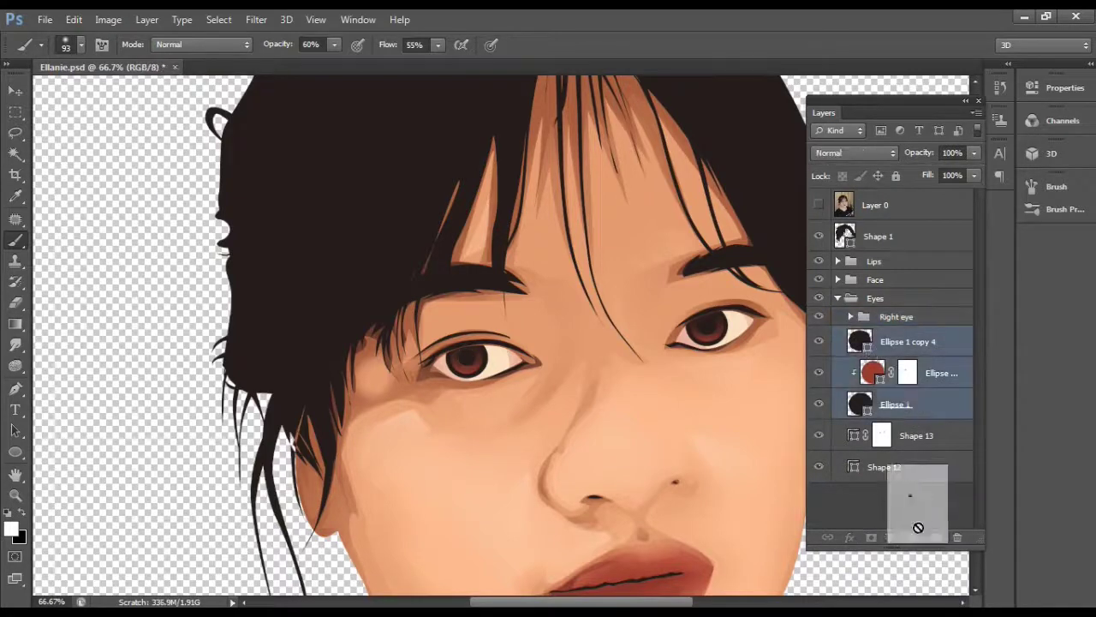
drag(933, 350, 914, 537)
- Trace a catchlight shape inside the Right eye's iris with the Pen in Shape mode
key(ctrl+1)
click(850, 316)
click(864, 341)
click(17, 388)
key(ctrl+plus)
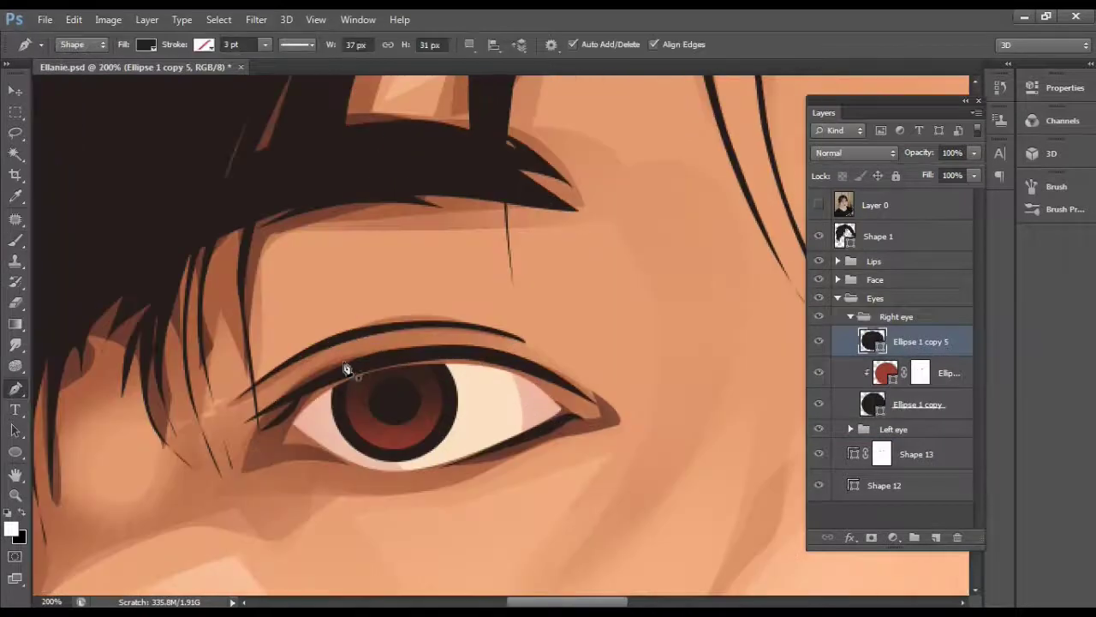
click(820, 205)
click(428, 399)
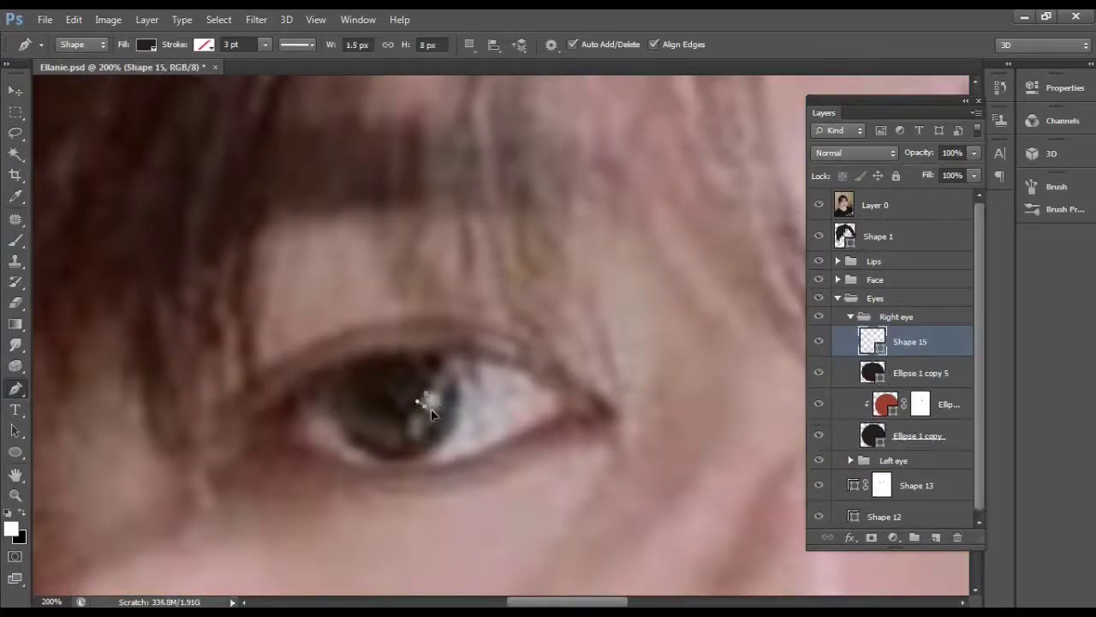
click(415, 431)
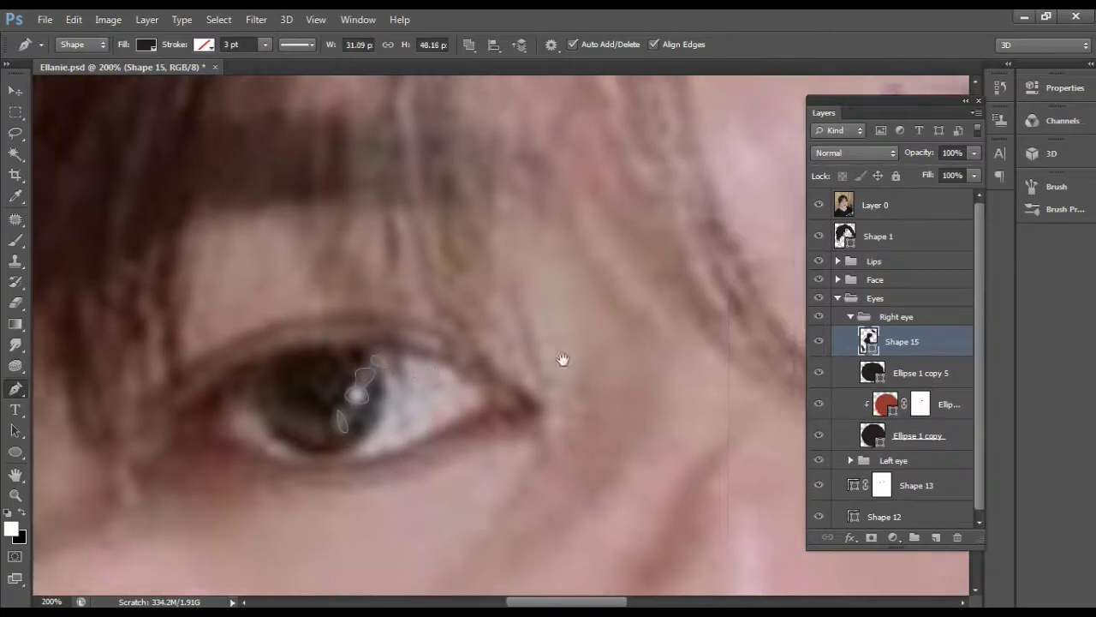
- Fill the catchlight shape light pink and hide the reference photo
click(146, 45)
click(222, 77)
click(679, 370)
key(Return)
click(820, 206)
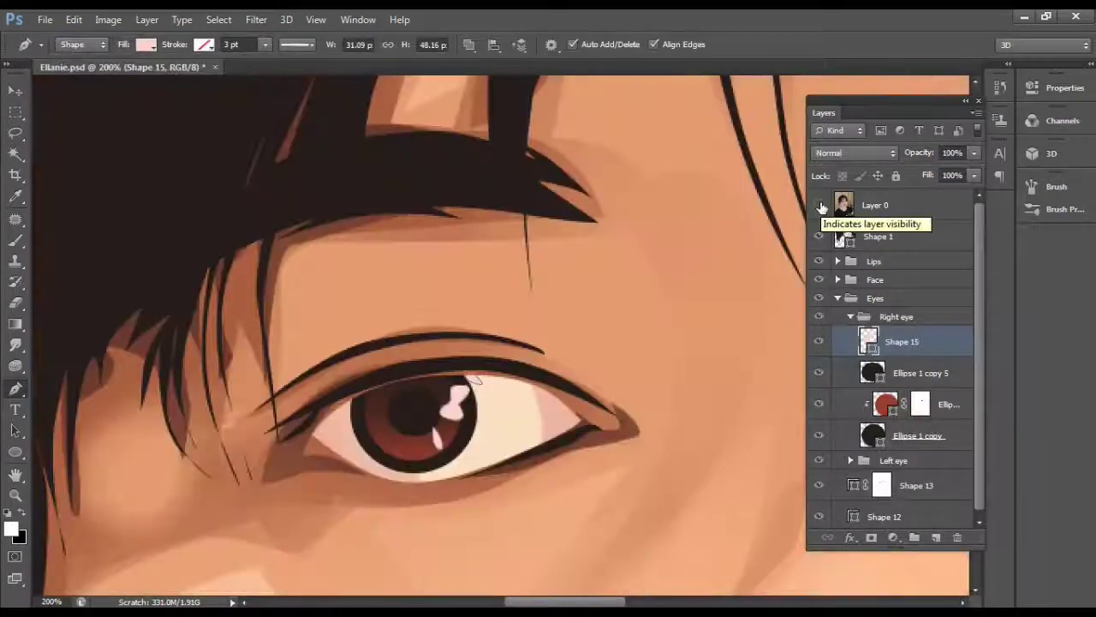
- Select Ellipse 1 copy 4 in the Left eye group and add a layer mask to Shape 17
scroll(438, 296, right, 6)
click(857, 317)
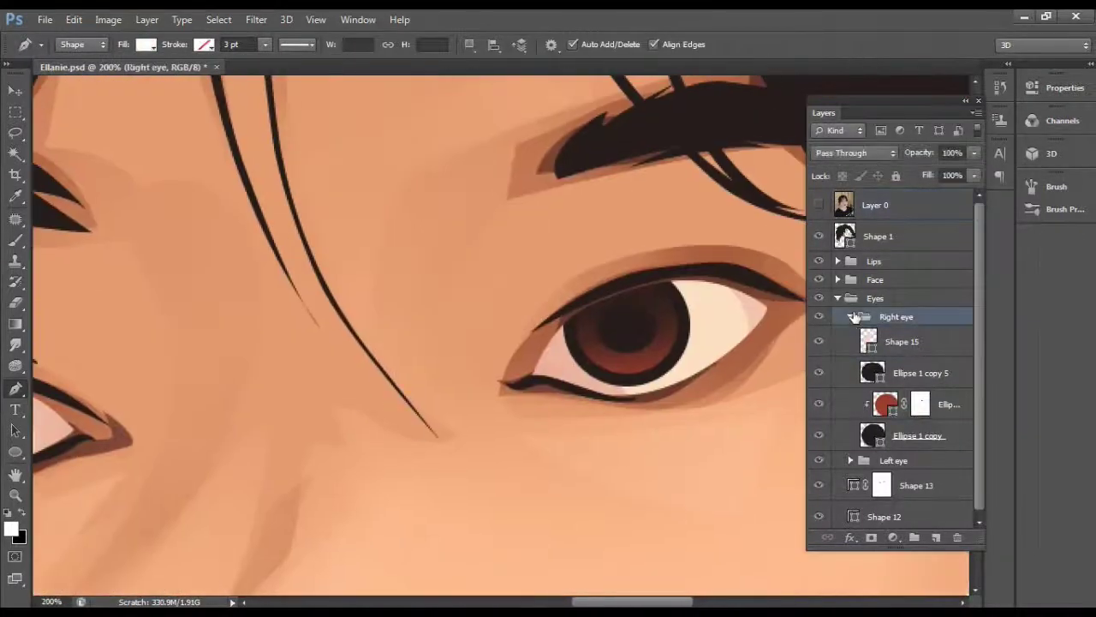
click(850, 336)
click(908, 360)
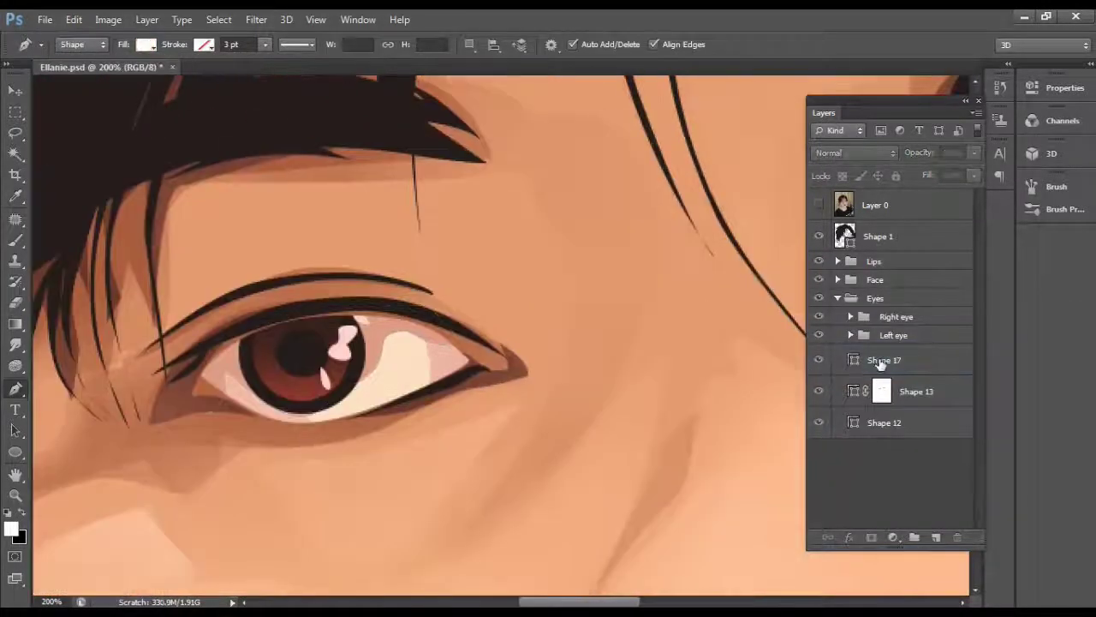
click(879, 363)
- Switch to the Brush for Shape 17's mask and show the reference photo Layer 0
key(b)
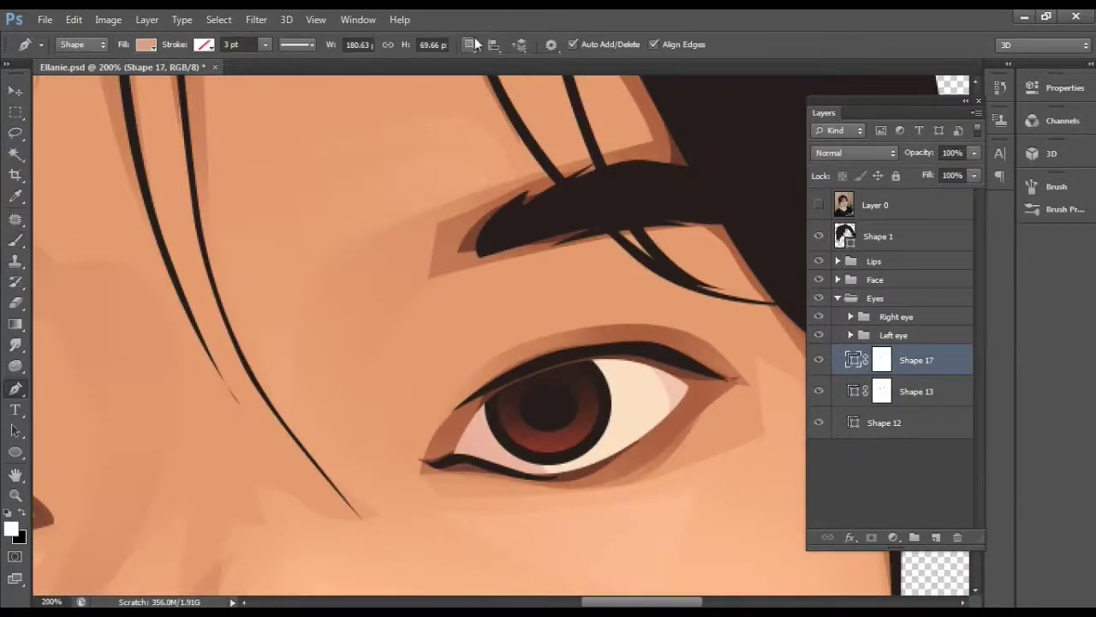
click(818, 204)
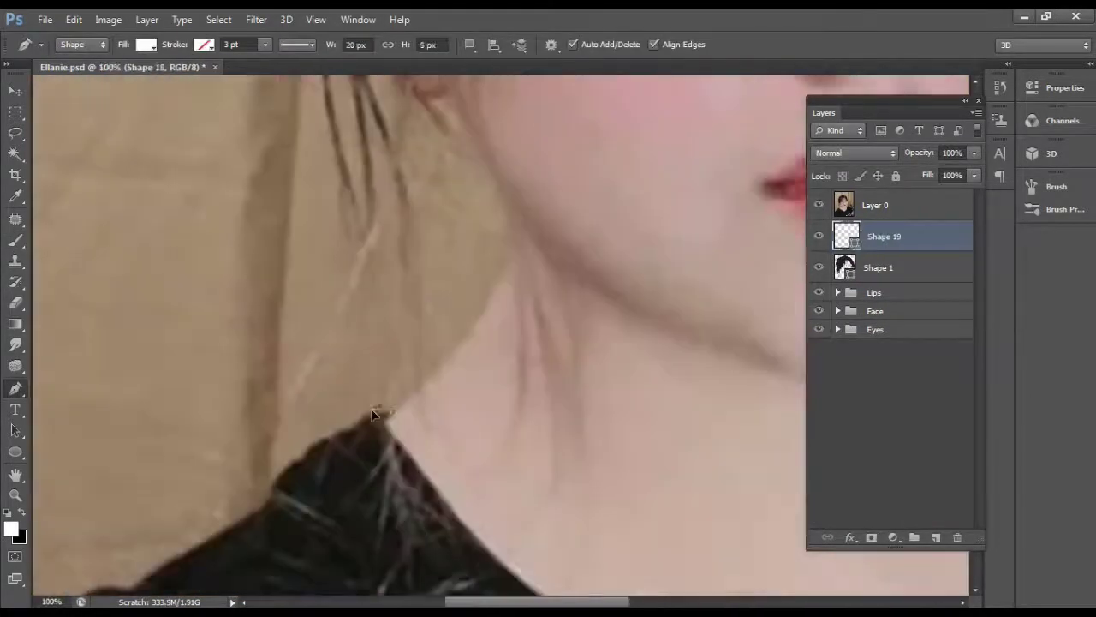
- Trace the shirt collar edge and its lower left and right corners with the Pen
click(272, 494)
drag(168, 567, 501, 385)
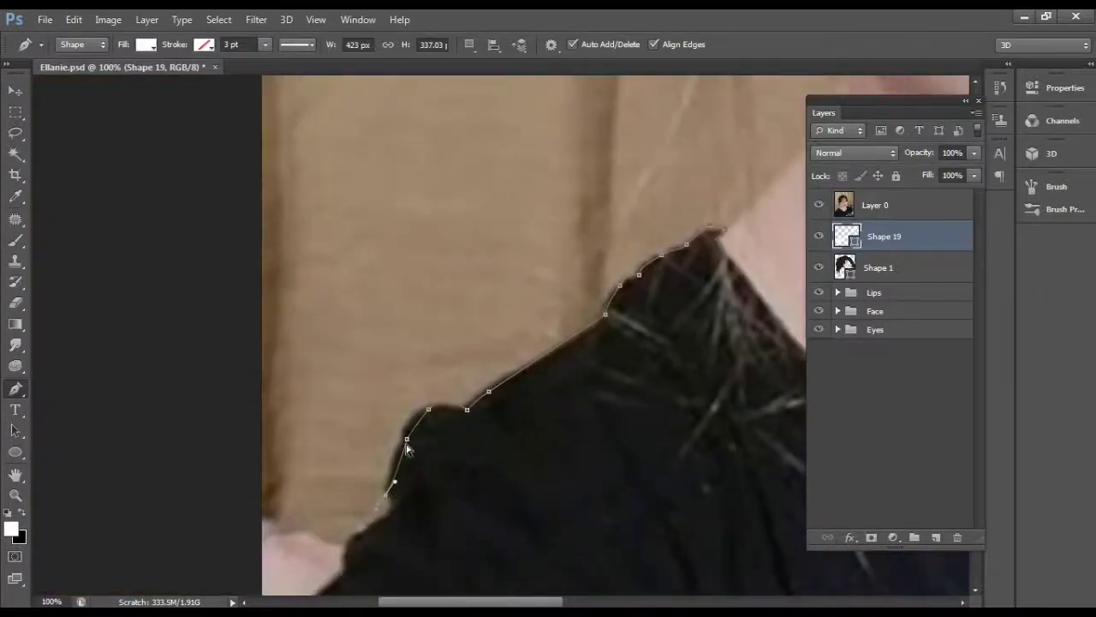
scroll(389, 502, down, 2)
scroll(504, 483, down, 1)
scroll(309, 380, down, 1)
click(269, 529)
click(726, 519)
- Complete the shirt outline along the right shoulder and neckline, then fit the whole image in view
scroll(736, 370, up, 2)
click(561, 383)
click(493, 326)
click(403, 274)
scroll(490, 311, up, 1)
click(597, 427)
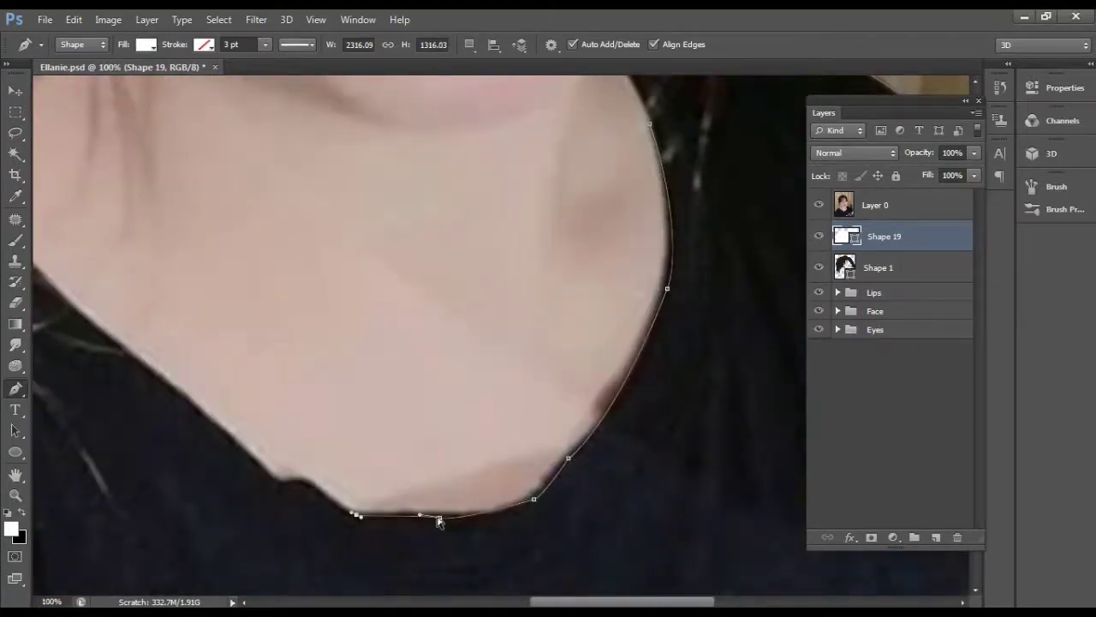
scroll(600, 513, left, 2)
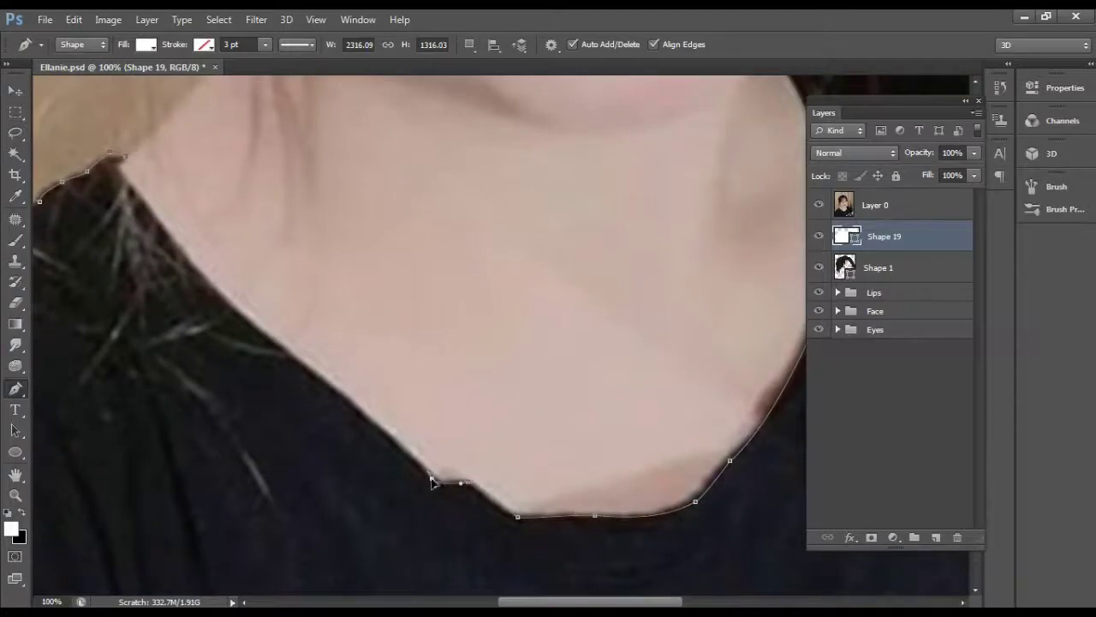
scroll(431, 482, left, 2)
scroll(432, 482, up, 1)
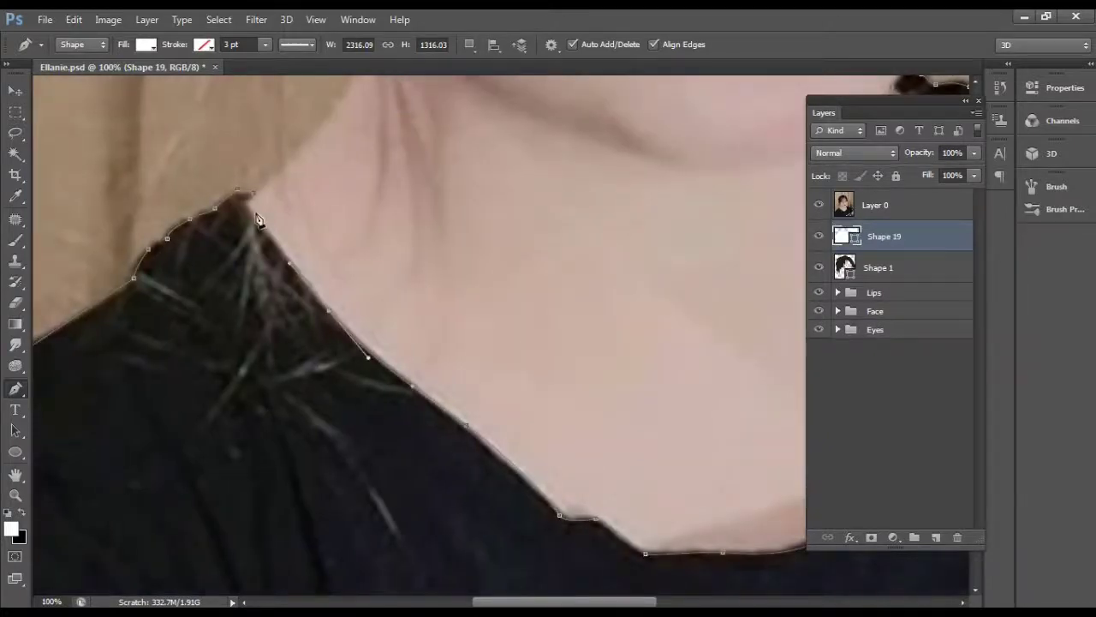
key(ctrl+0)
click(820, 205)
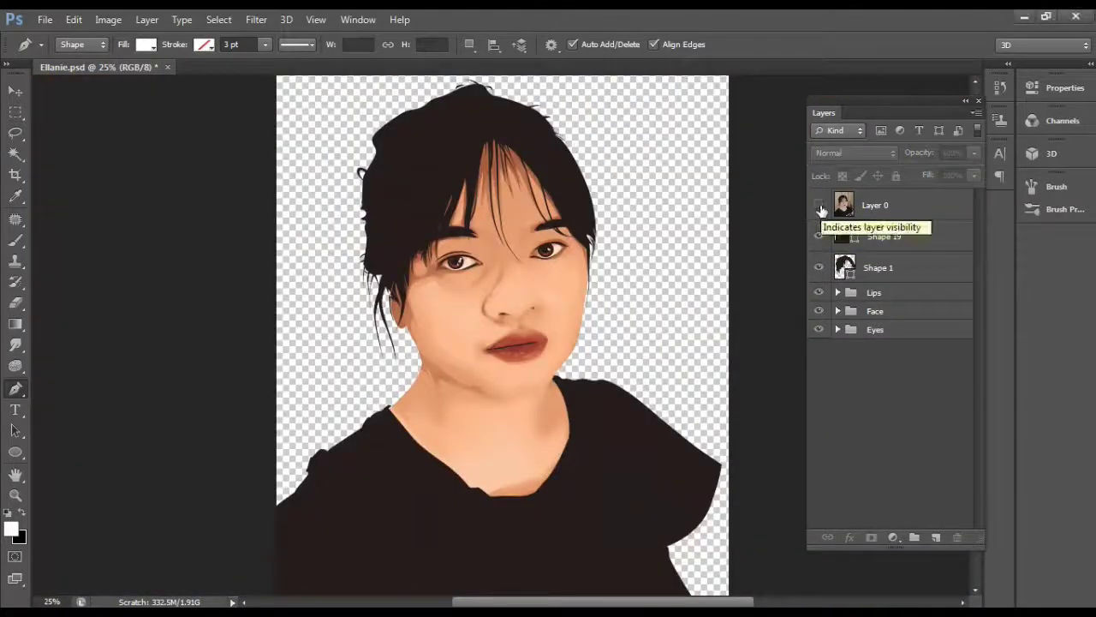
- Hide the reference photo, then create Layer 1, move it lower and group it
click(819, 205)
key(ctrl+shift+n)
click(698, 199)
scroll(482, 297, up, 4)
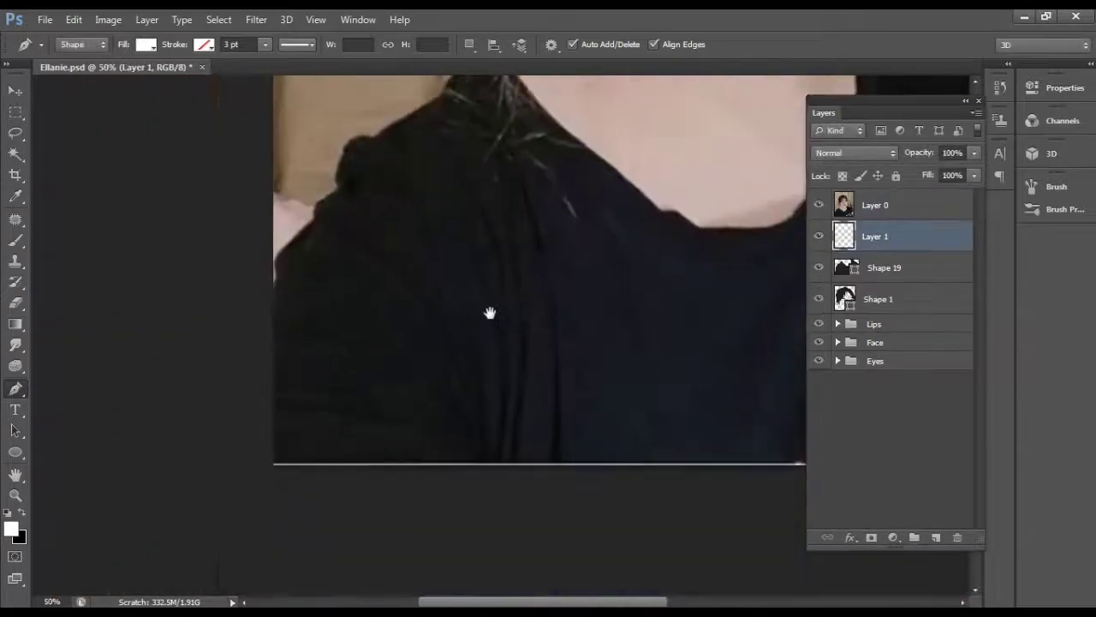
scroll(596, 428, down, 1)
scroll(528, 413, down, 1)
scroll(528, 413, down, 3)
scroll(690, 419, down, 1)
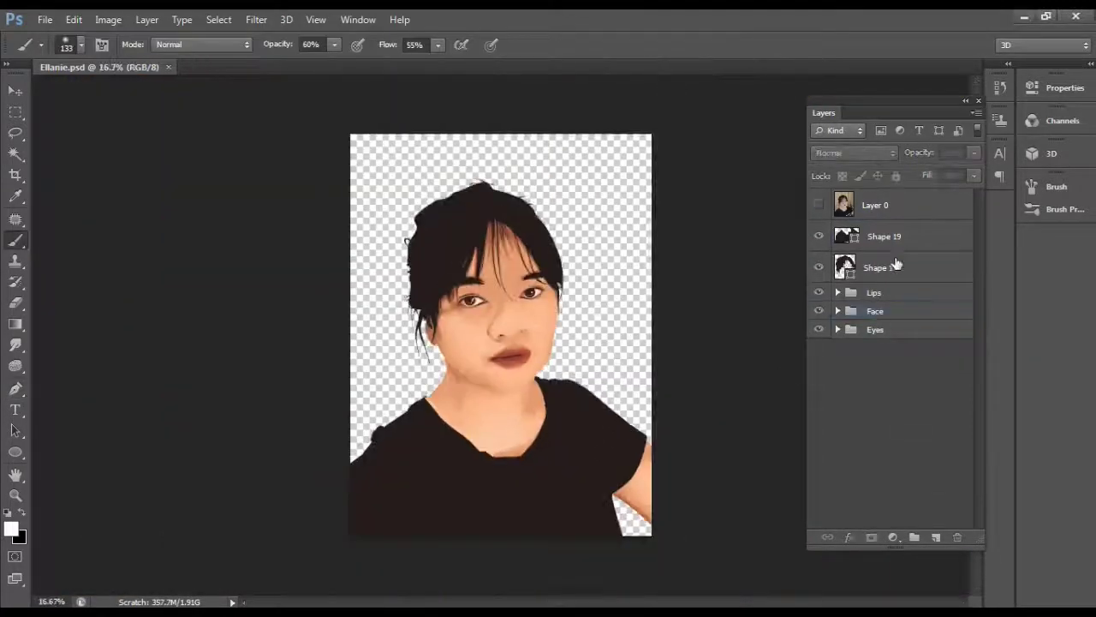
drag(896, 264, 882, 364)
key(ctrl+g)
- Add a Solid Color fill layer and try tan shades in the Color Picker
click(892, 537)
click(925, 190)
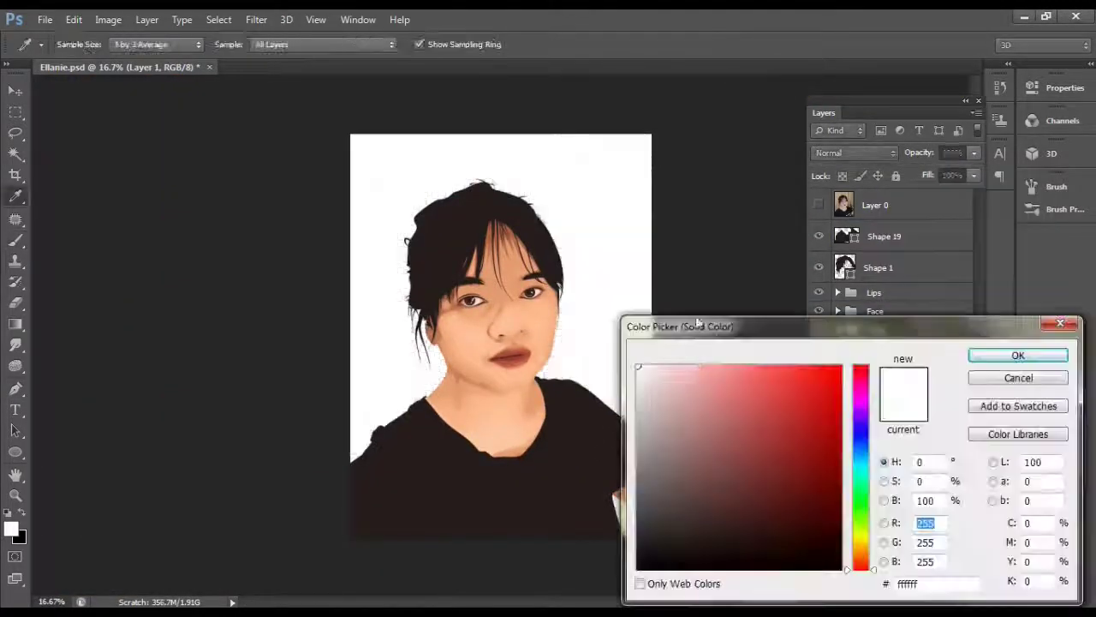
click(861, 552)
click(715, 439)
click(861, 479)
mouse_move(860, 479)
mouse_down()
mouse_move(861, 427)
mouse_move(861, 438)
mouse_up()
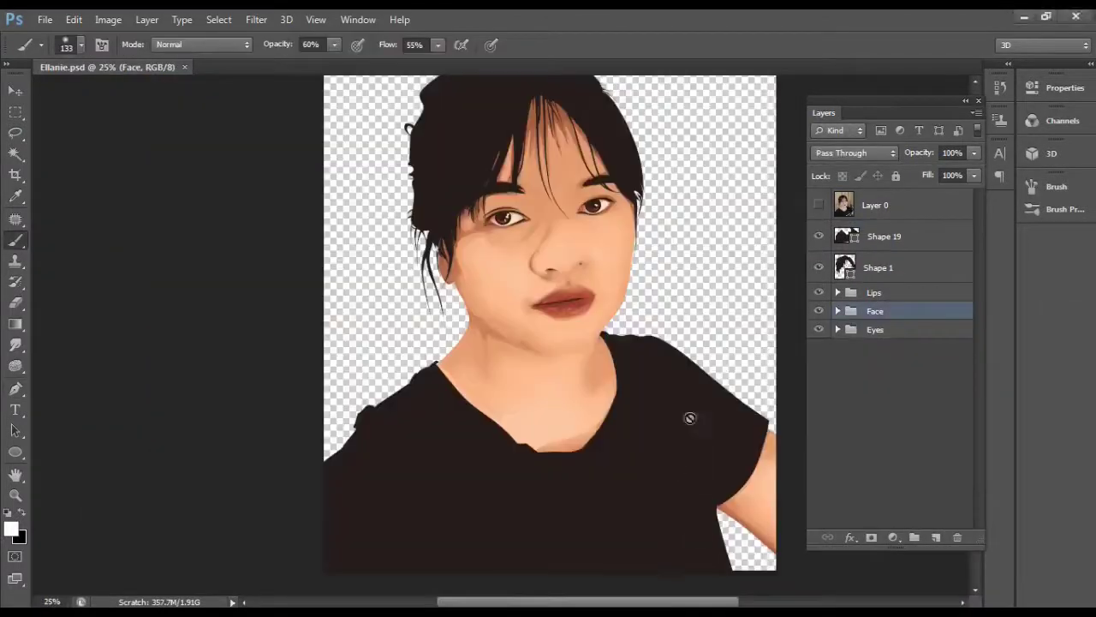
scroll(690, 418, down, 3)
- Move Layer 1 below the Face group, group it, and add a tan #a28c64 Solid Color fill
drag(895, 267, 866, 343)
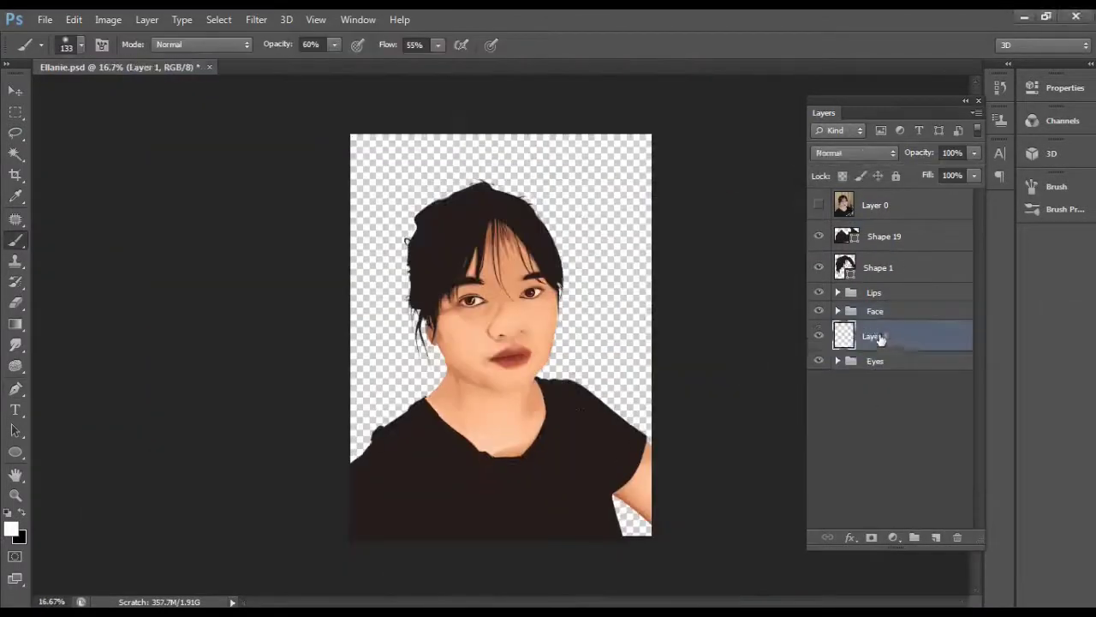
key(ctrl+g)
click(874, 372)
click(893, 537)
click(930, 183)
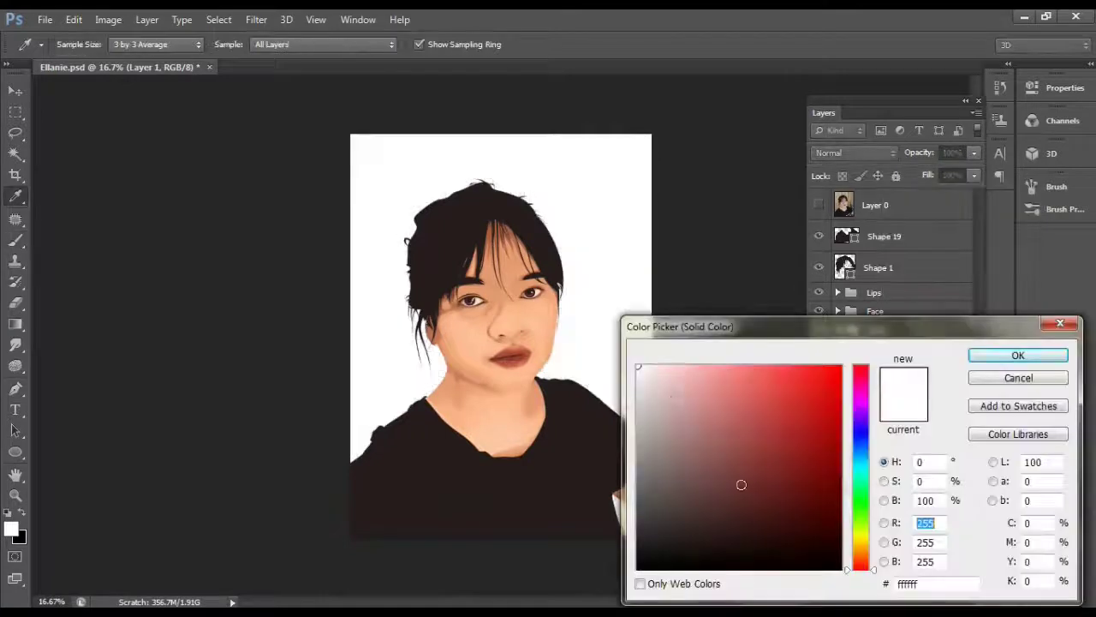
click(860, 552)
drag(710, 424, 715, 439)
mouse_move(861, 479)
mouse_down()
mouse_move(850, 441)
mouse_move(863, 555)
mouse_up()
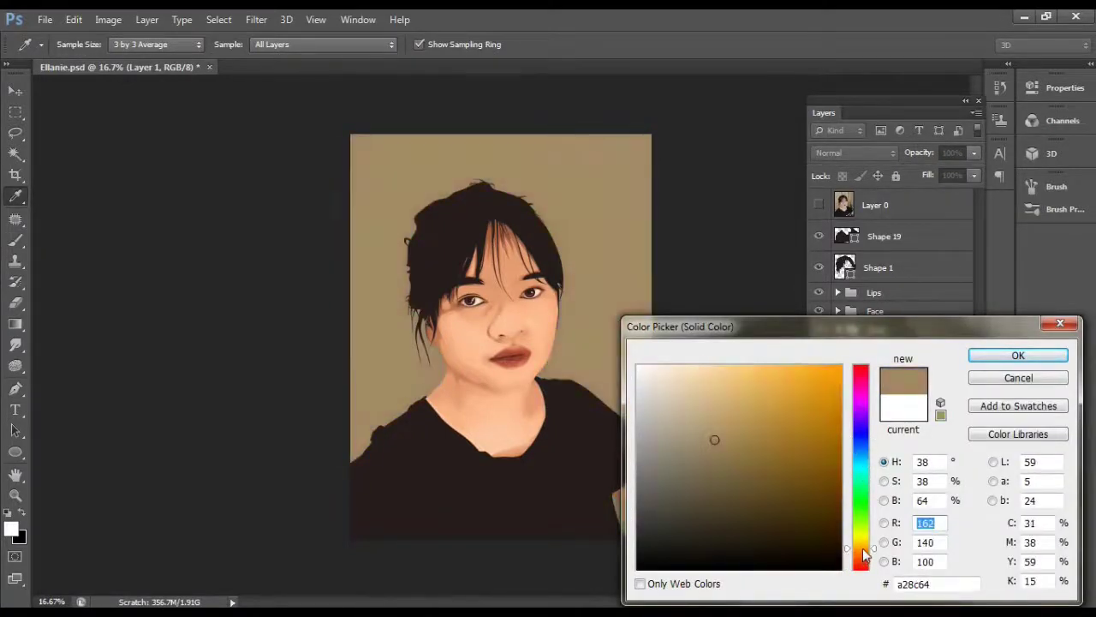
click(1019, 358)
- Set up a large soft brush to darken the Color Fill 1 mask toward the bottom
key(b)
right_click(489, 332)
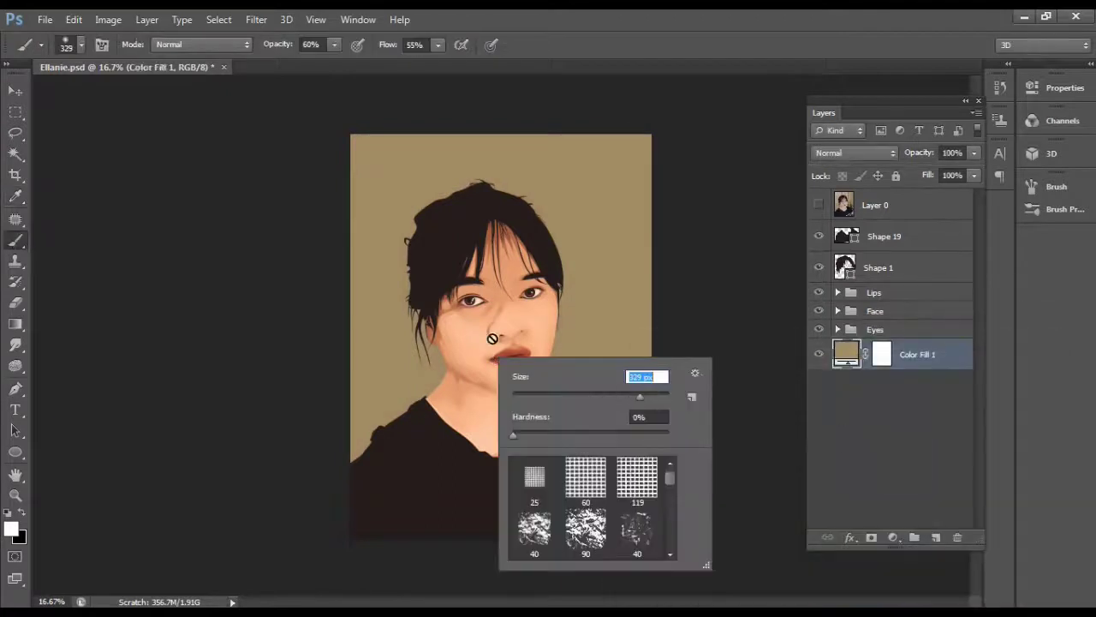
right_click(348, 432)
right_click(559, 381)
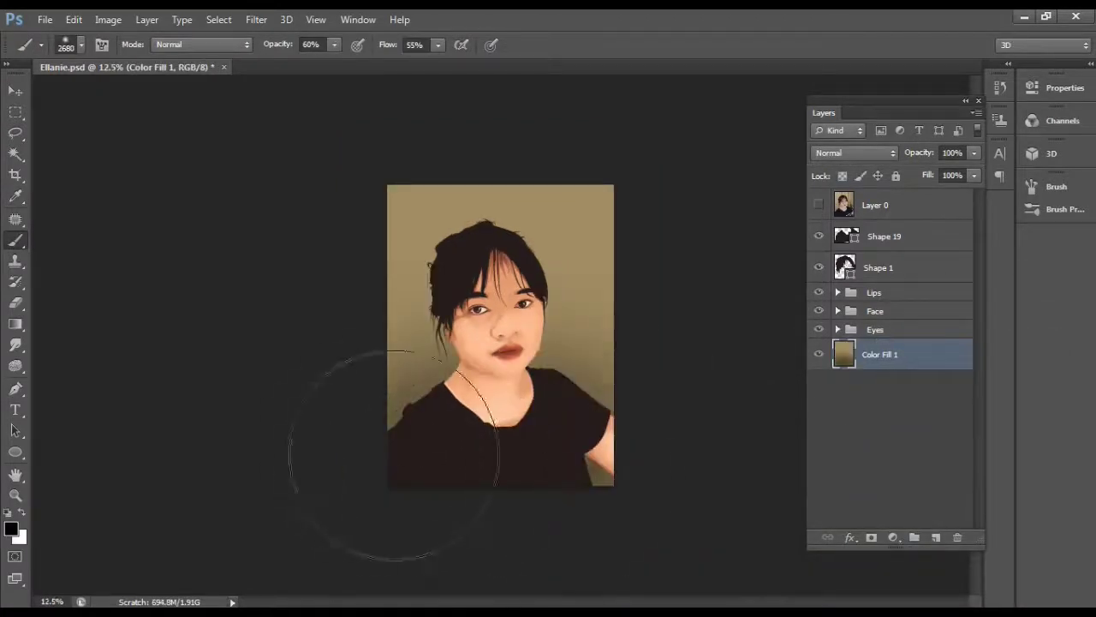
click(913, 519)
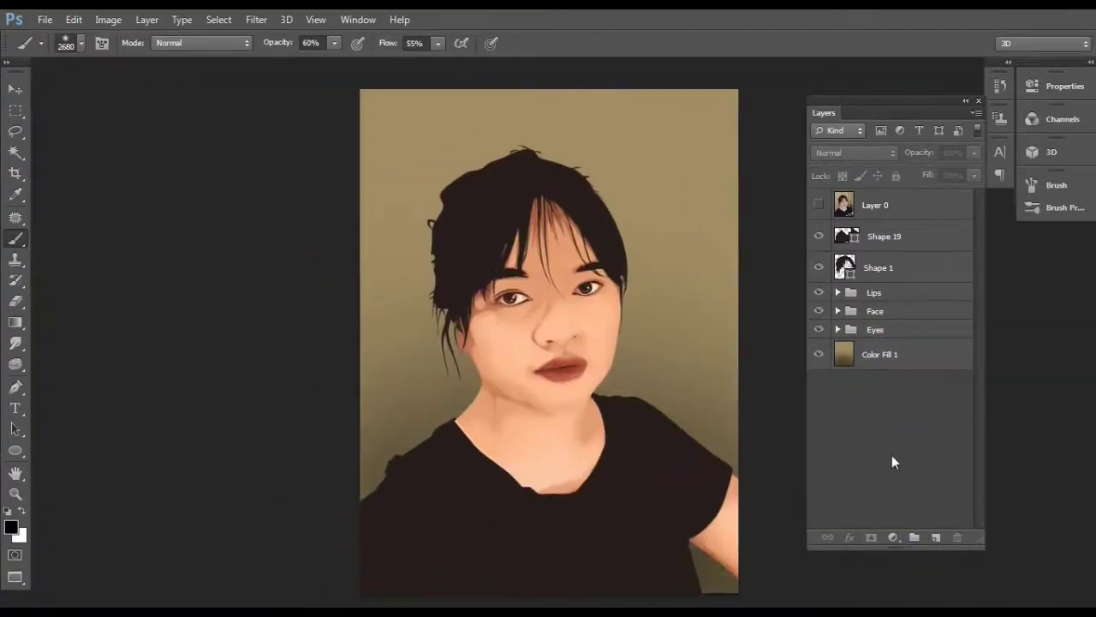